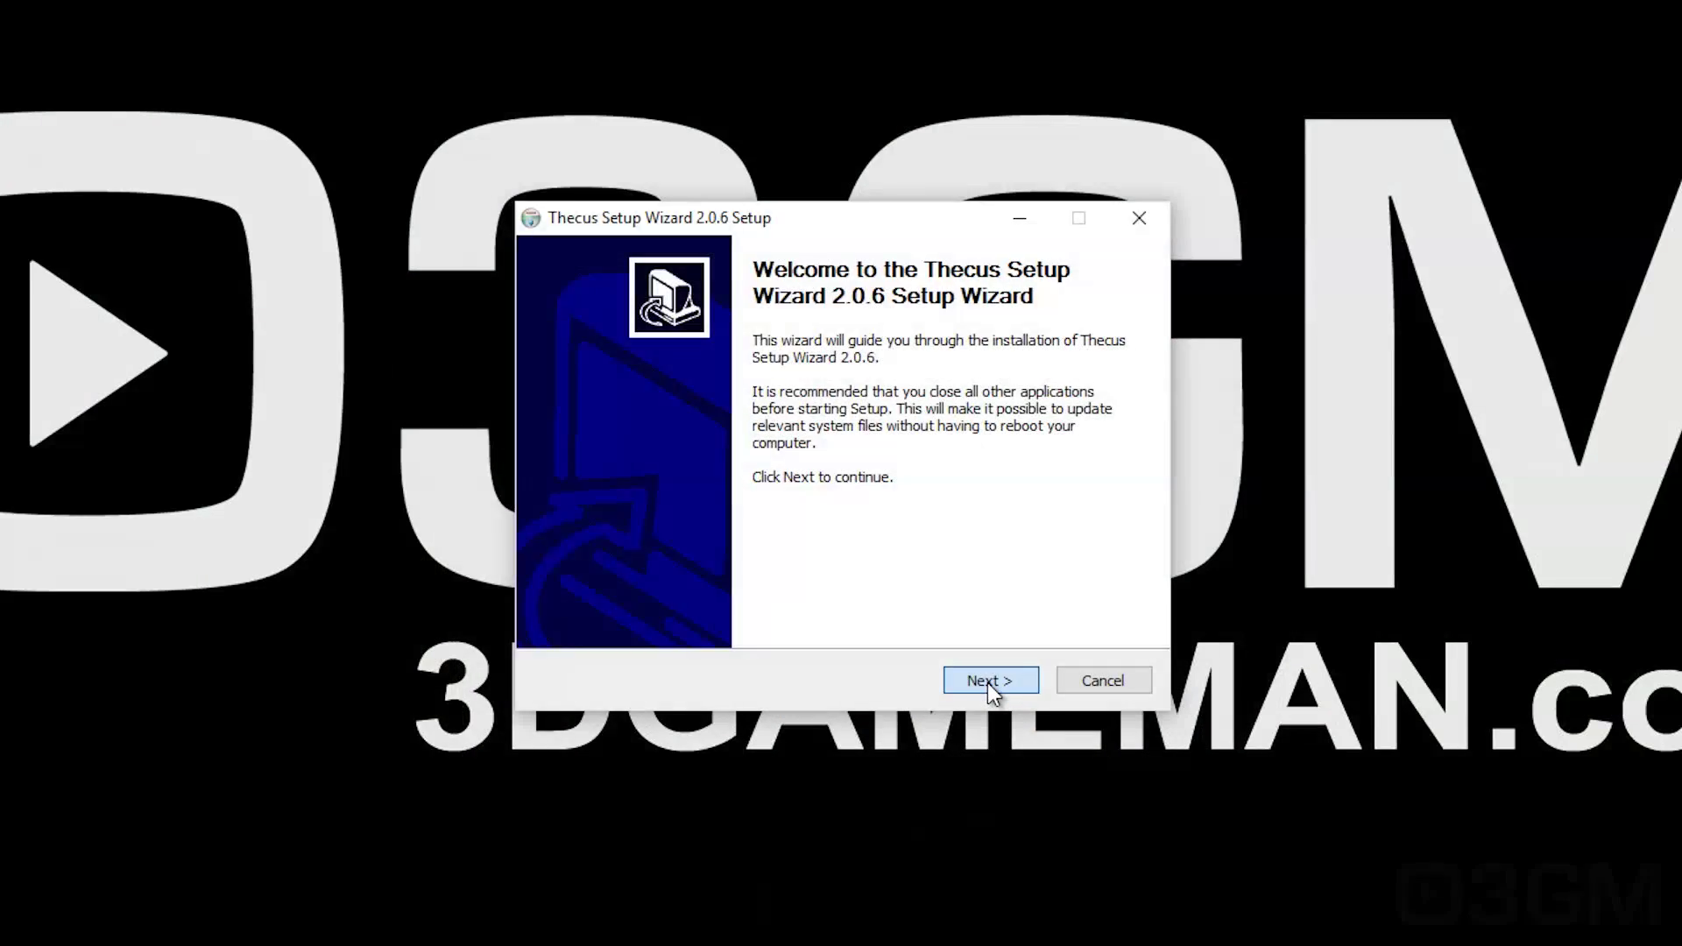
Step: Continue past the Thecus Setup Wizard 2.0.6 installer's welcome page
click(986, 682)
Step: Install and launch the setup wizard, allowing it through the firewall
click(986, 682)
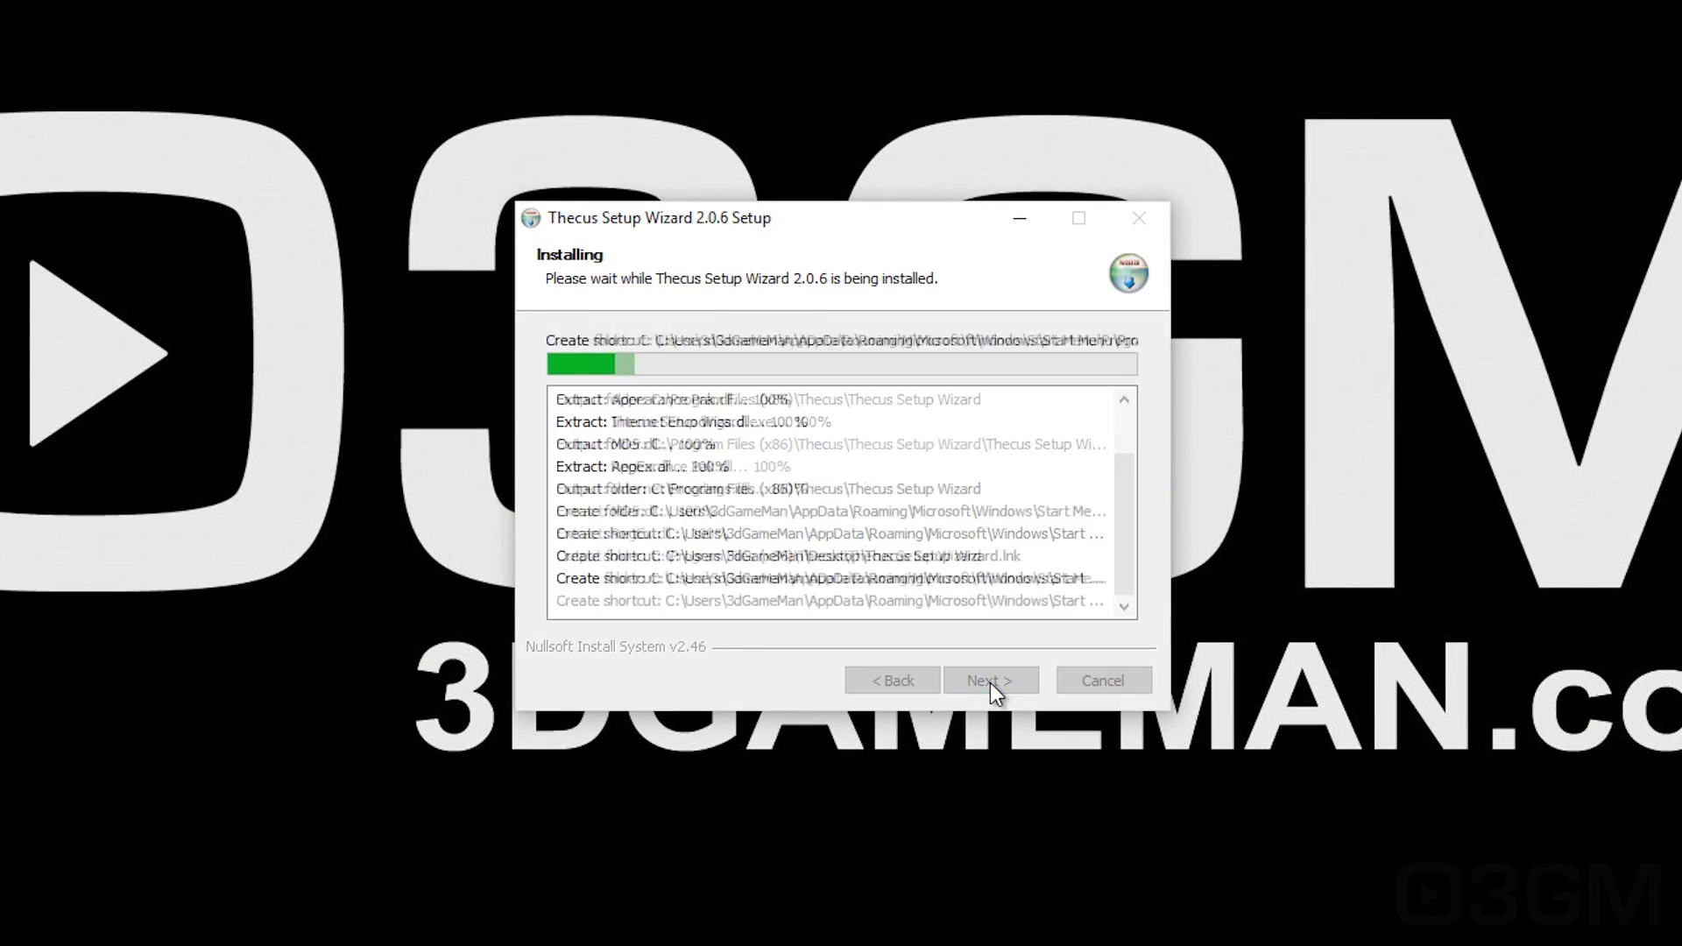
click(989, 684)
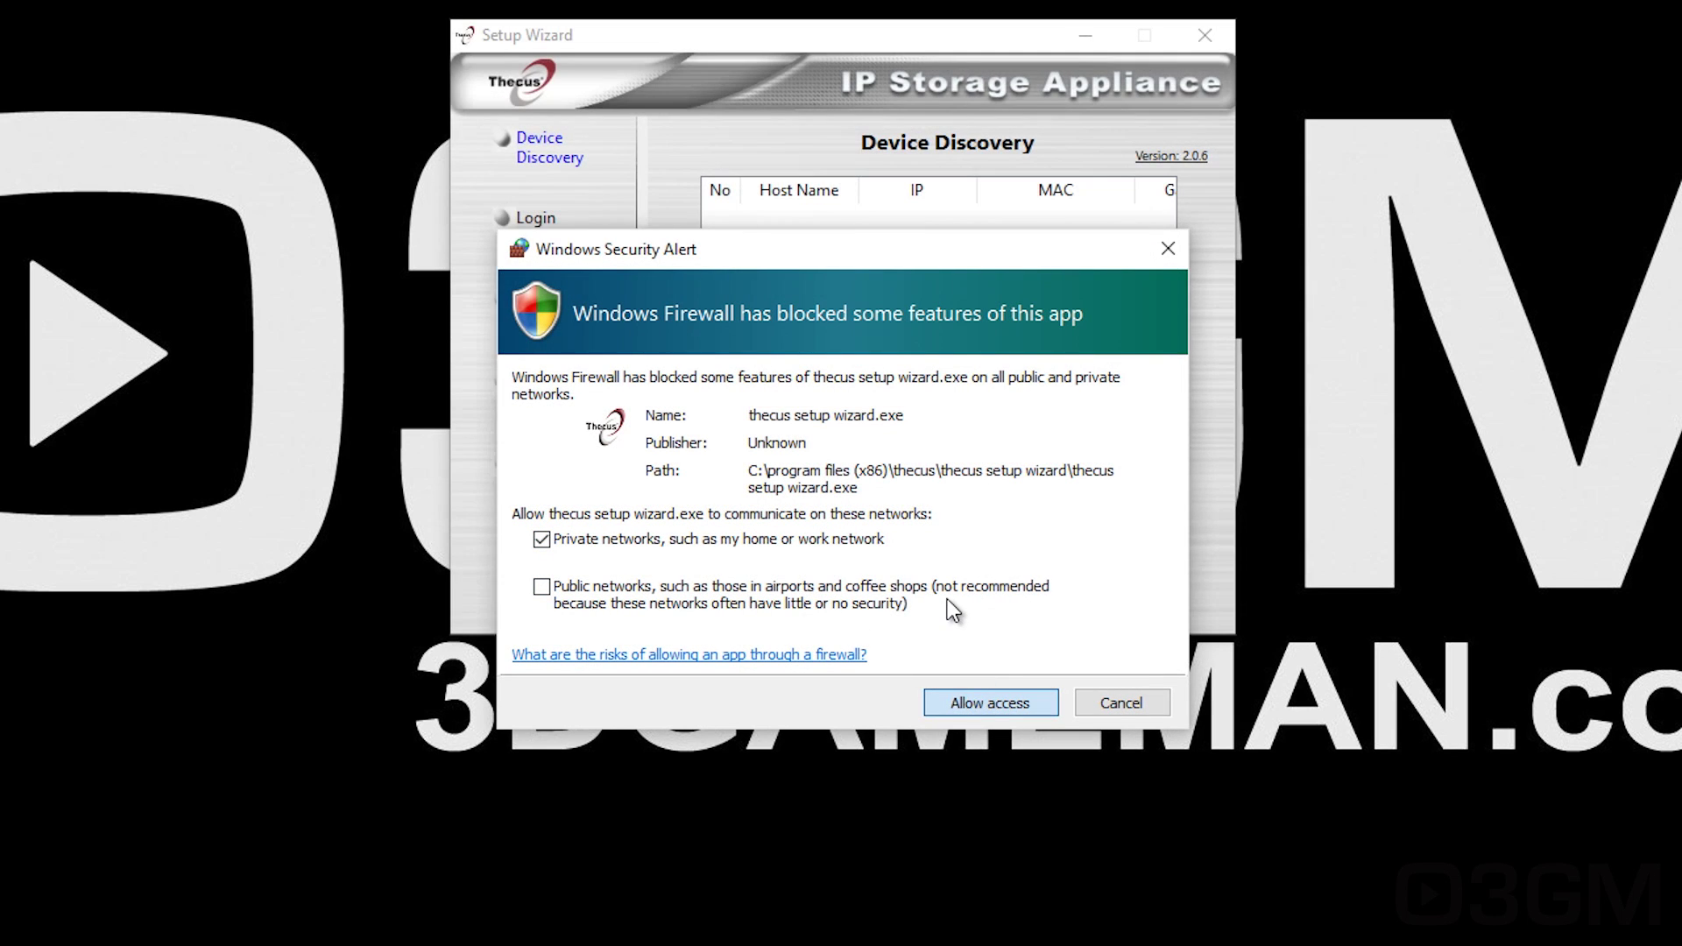
click(963, 702)
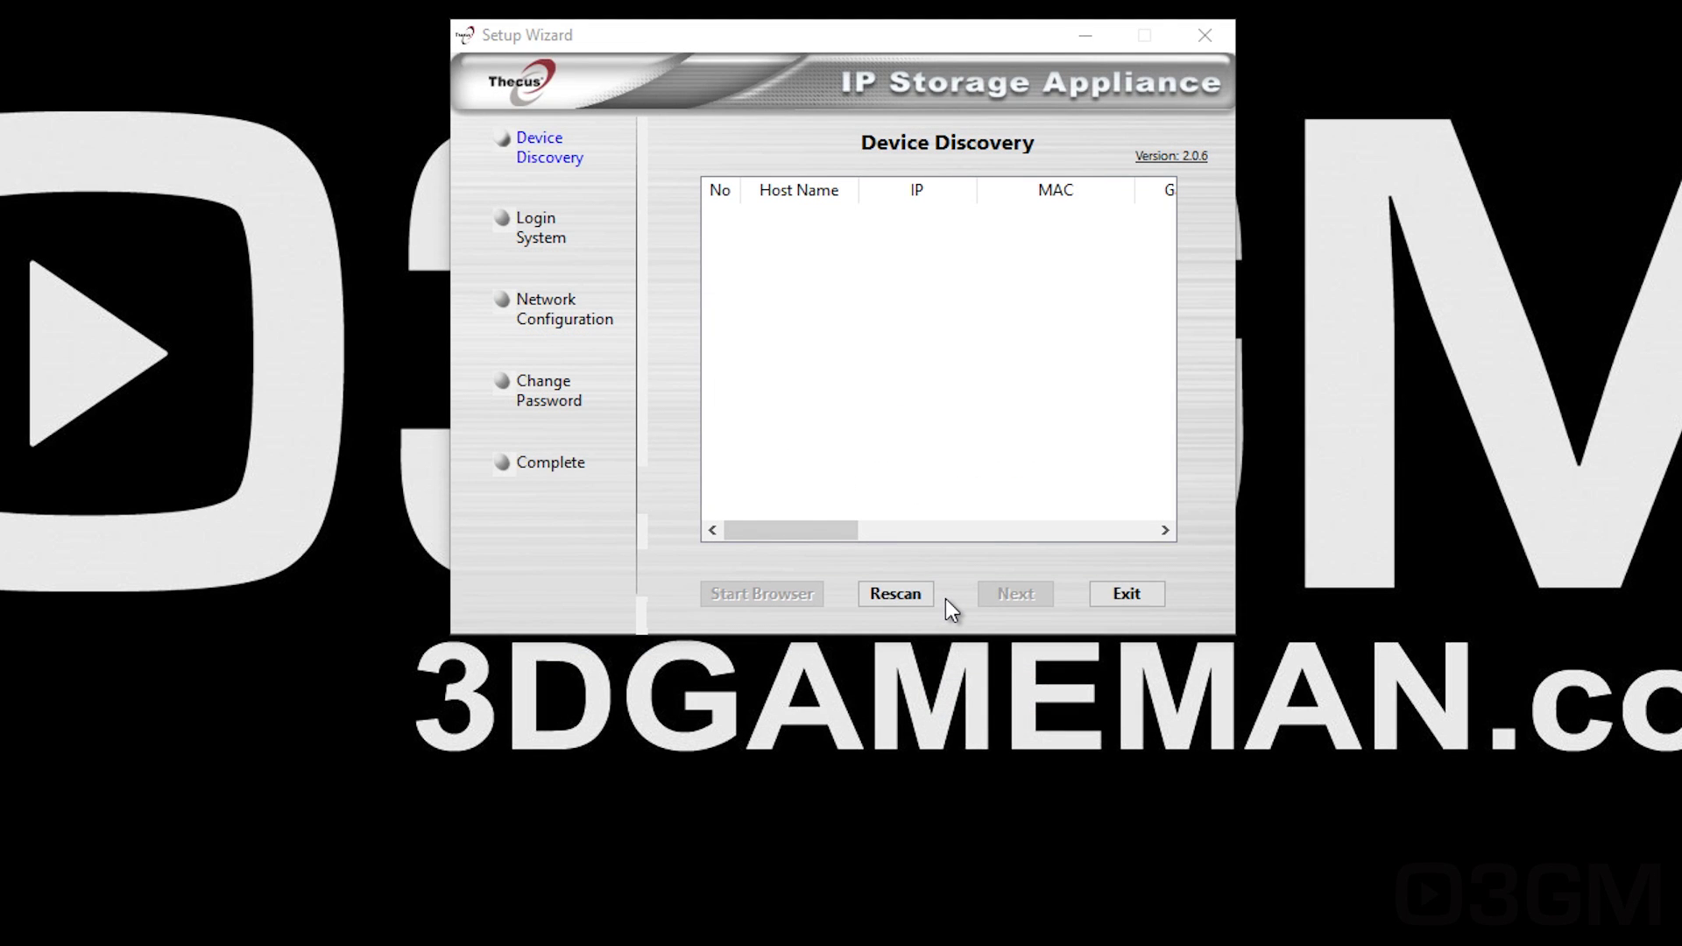
Step: Select the N5810, log in with the admin password, and accept fixed IP 192.168.3.100
click(802, 216)
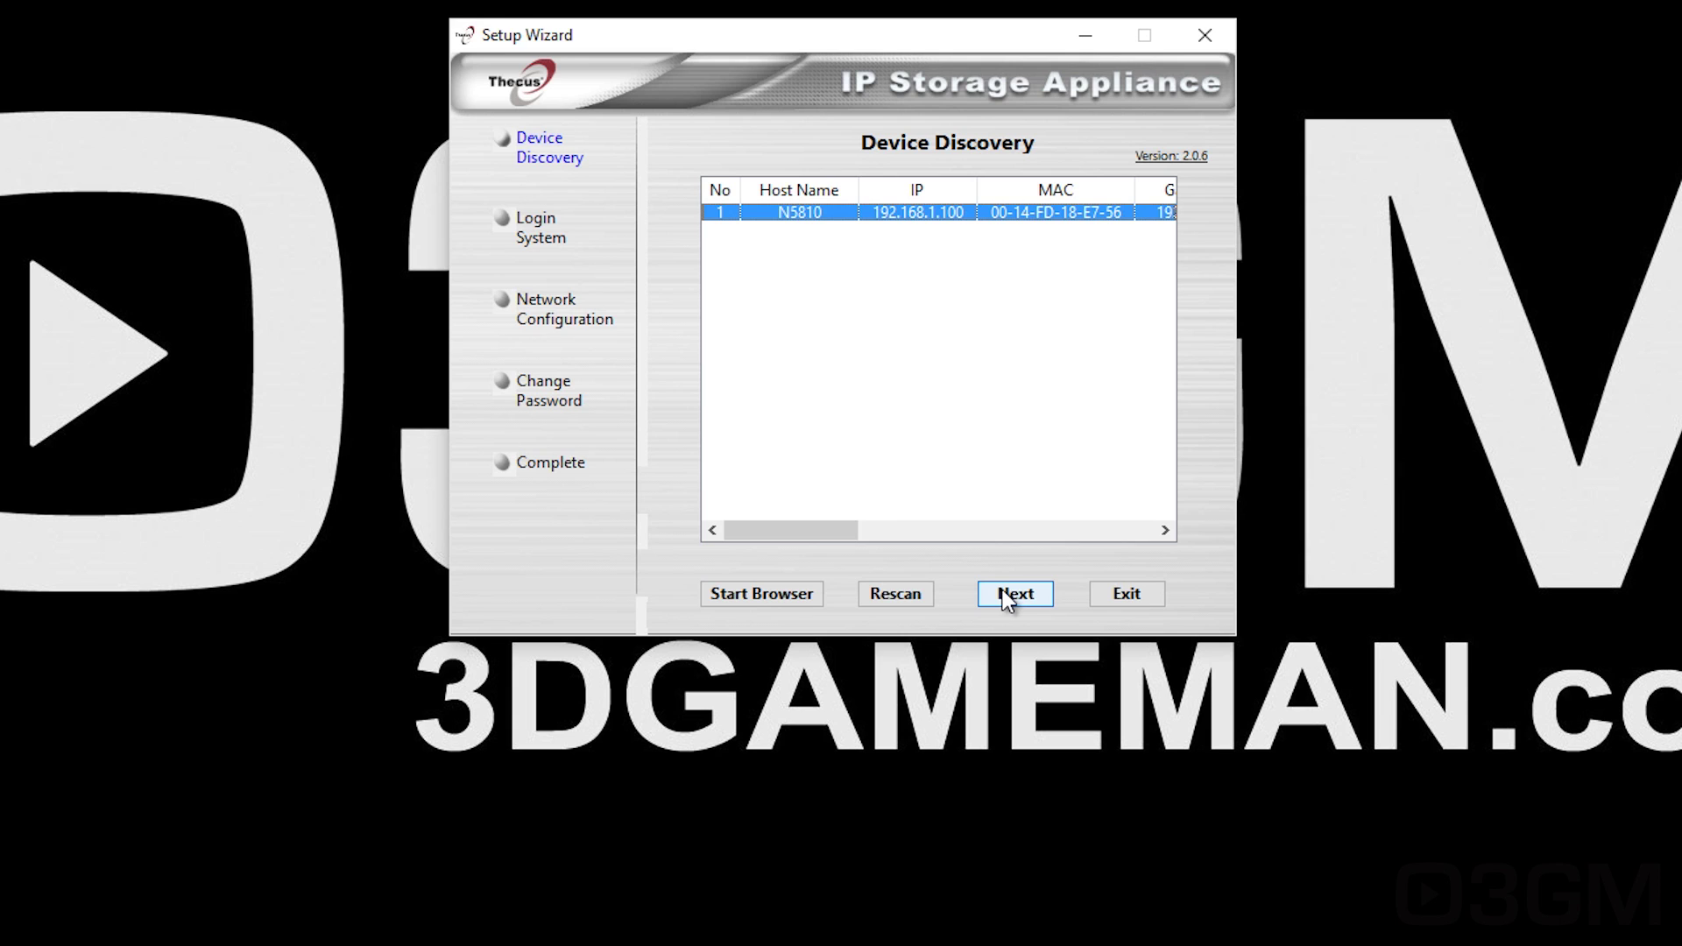
click(1007, 598)
text(admin)
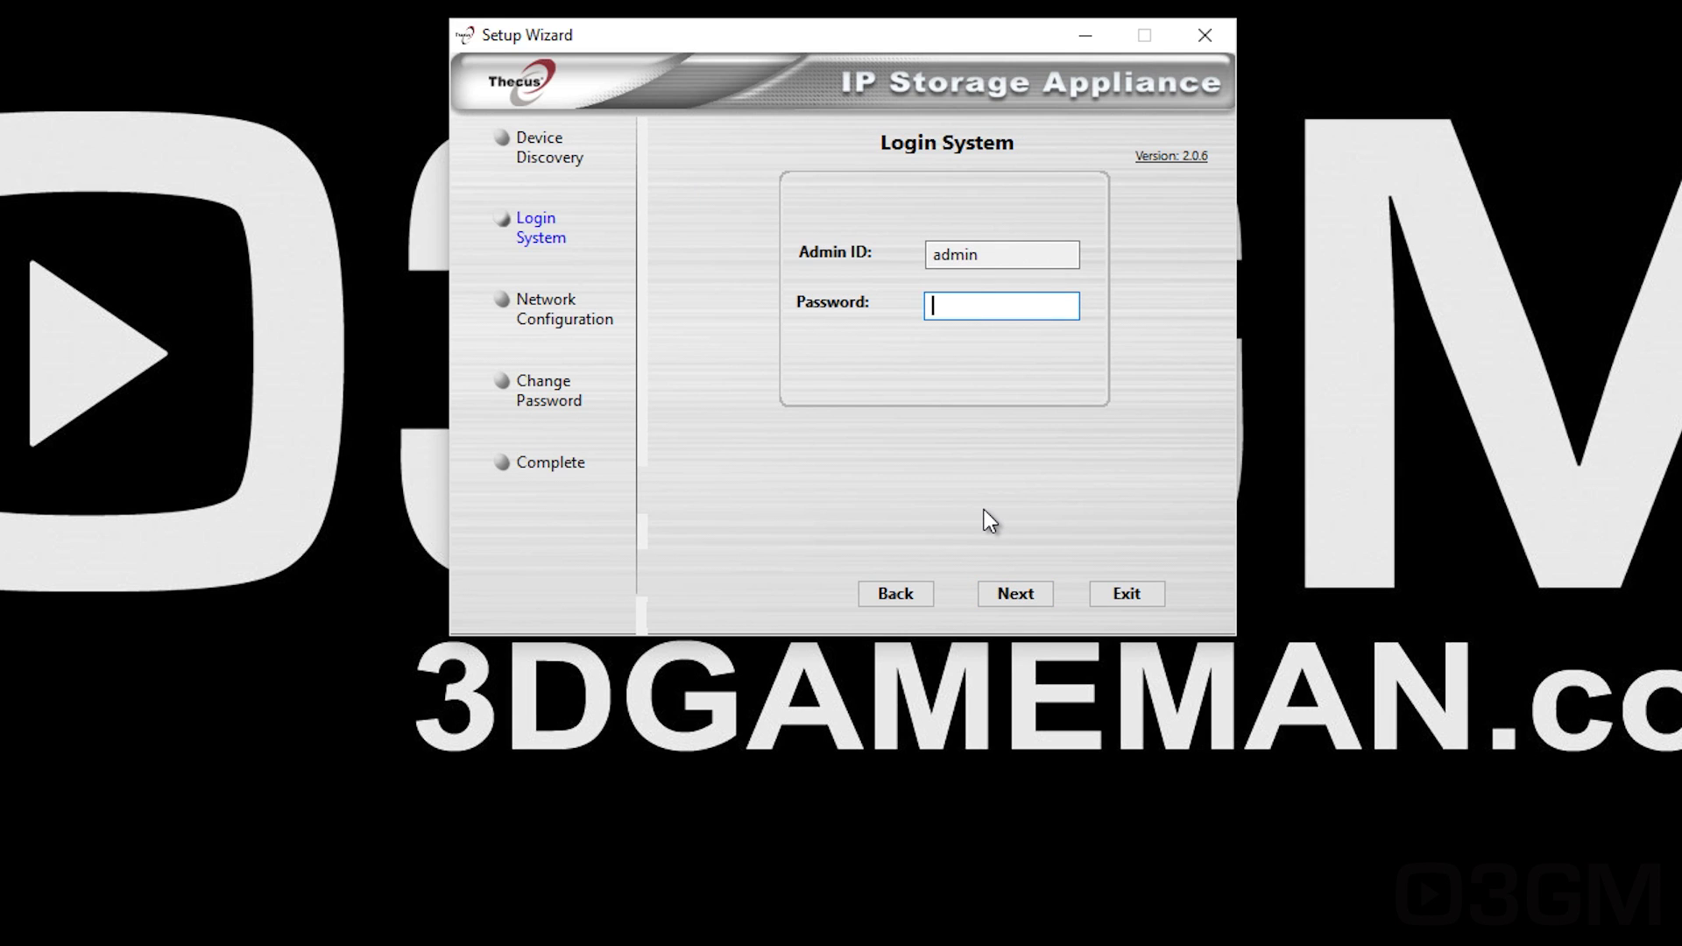
key(Return)
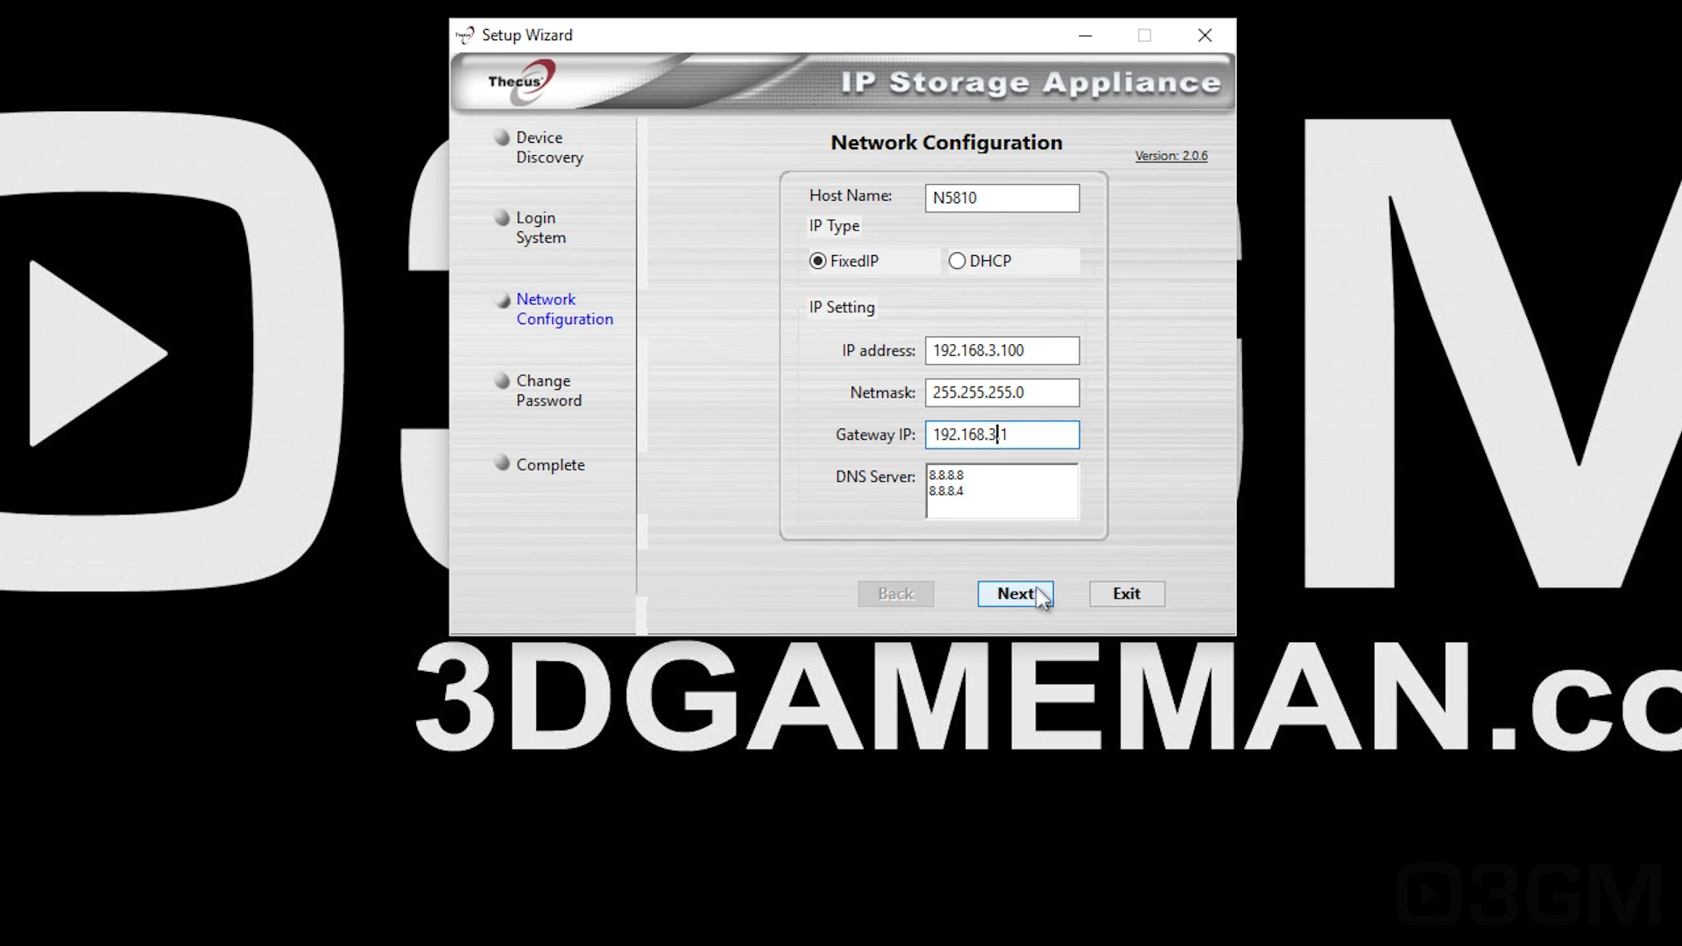
click(1028, 597)
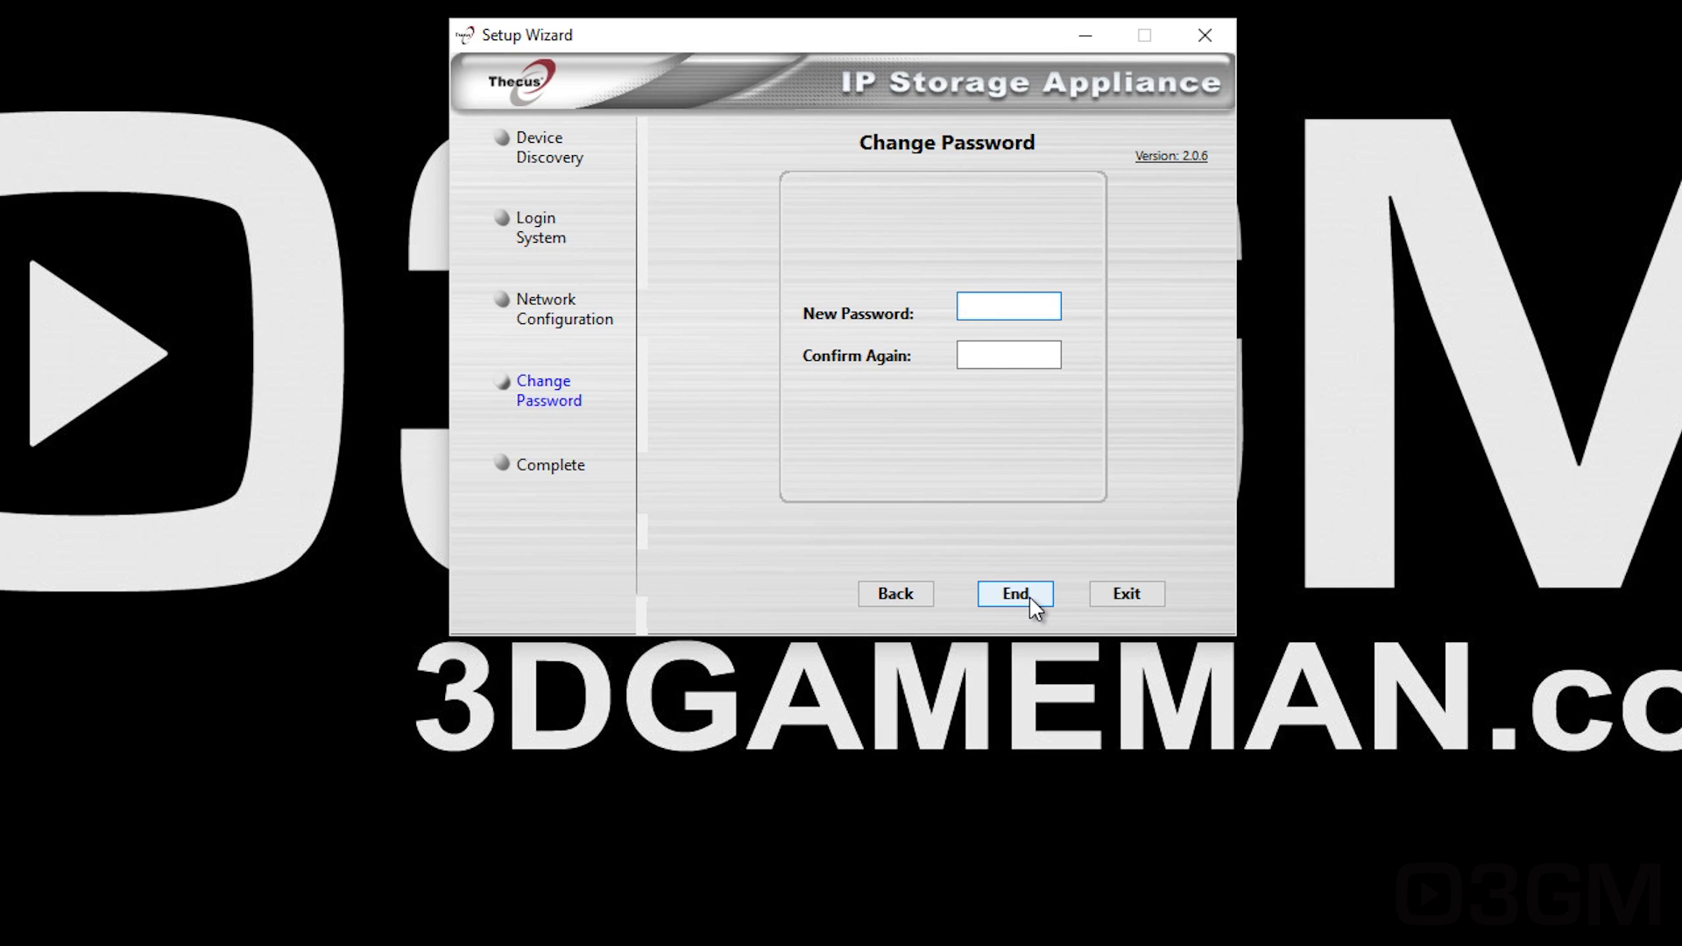
Step: Enter and confirm a new admin password, then apply the settings
text(****)
key(Tab)
text(****)
click(1016, 594)
key(Return)
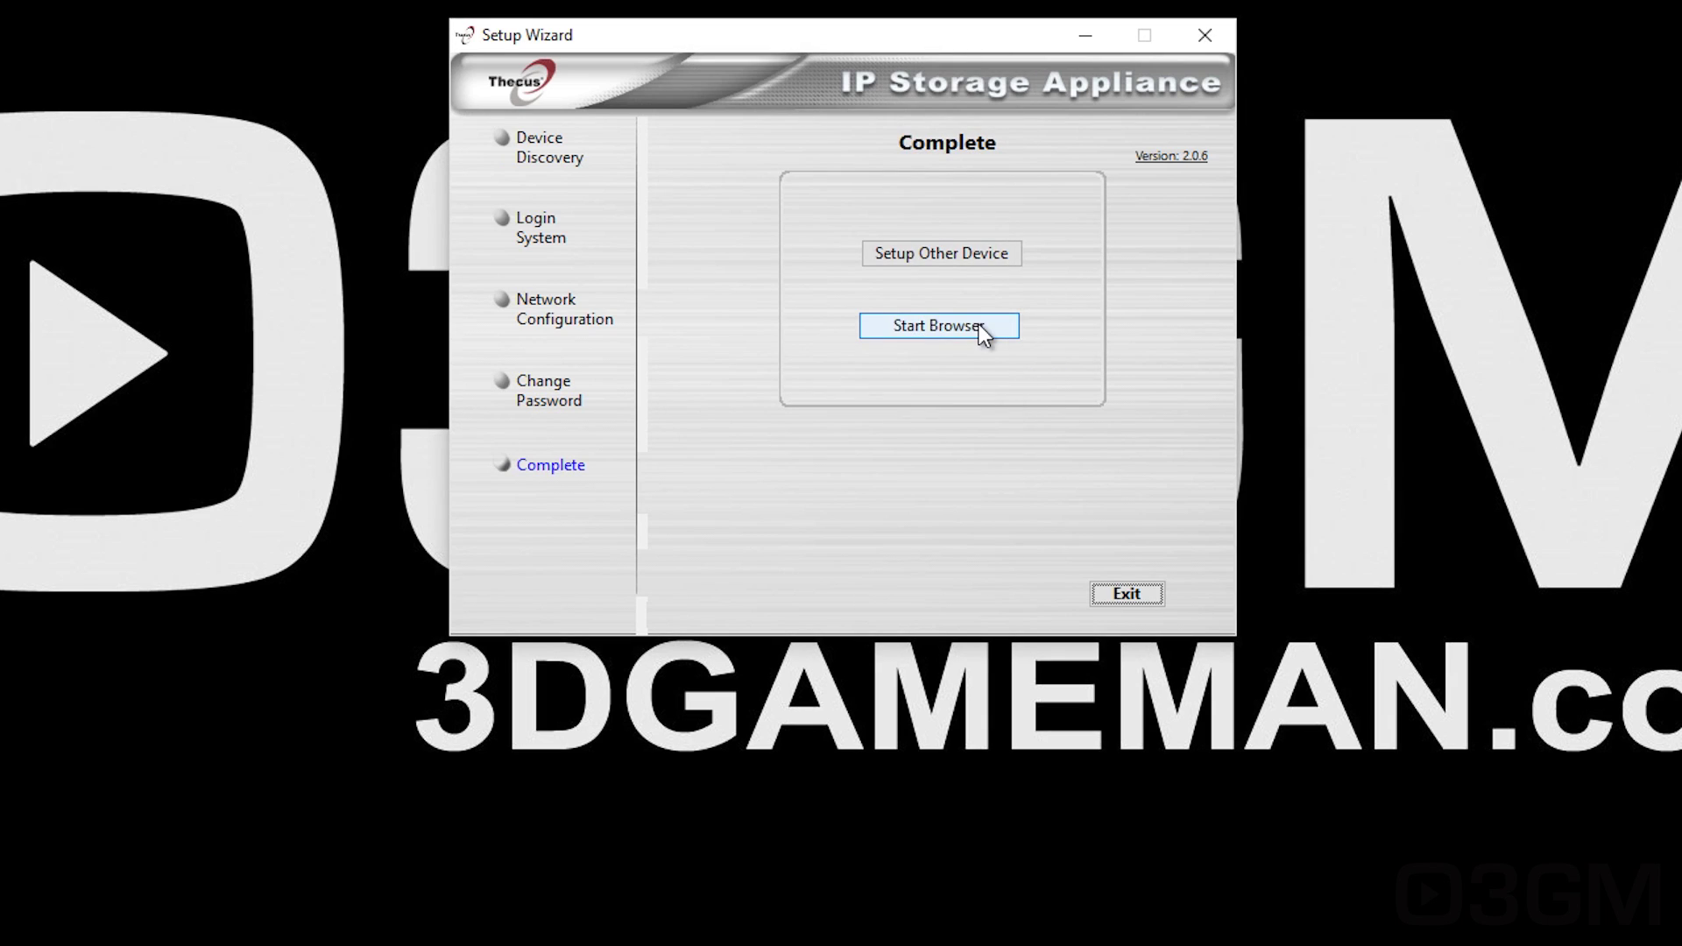
Step: Open the NAS web admin in the browser, log in, and start creating a RAID volume
click(976, 324)
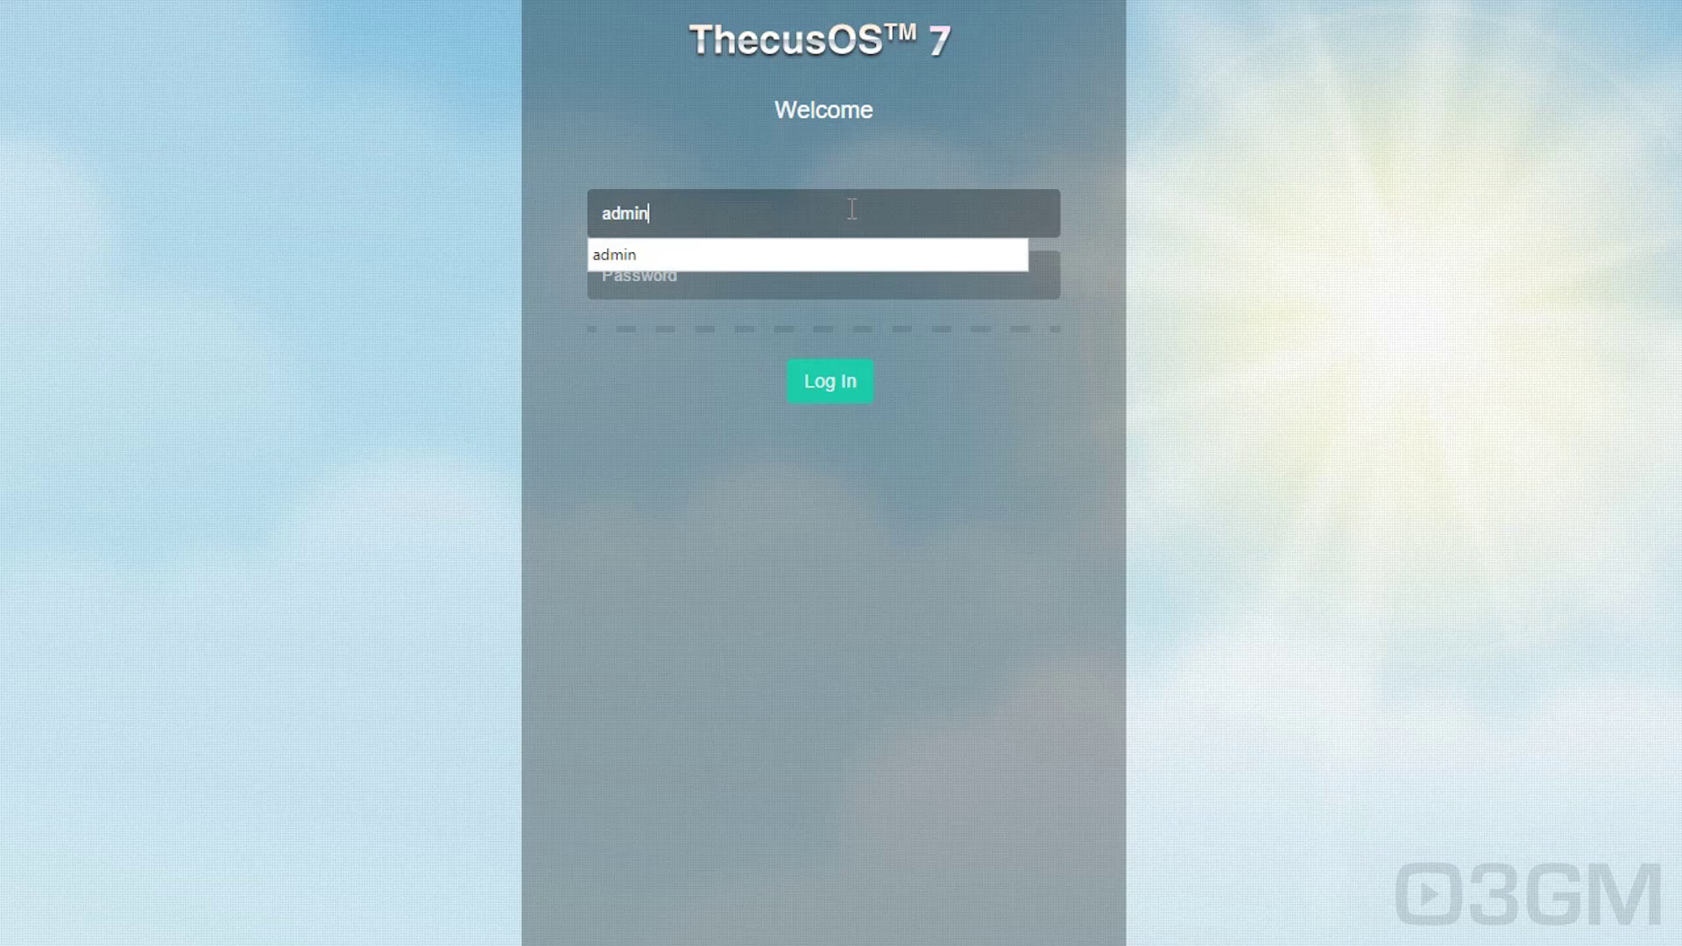
key(Tab)
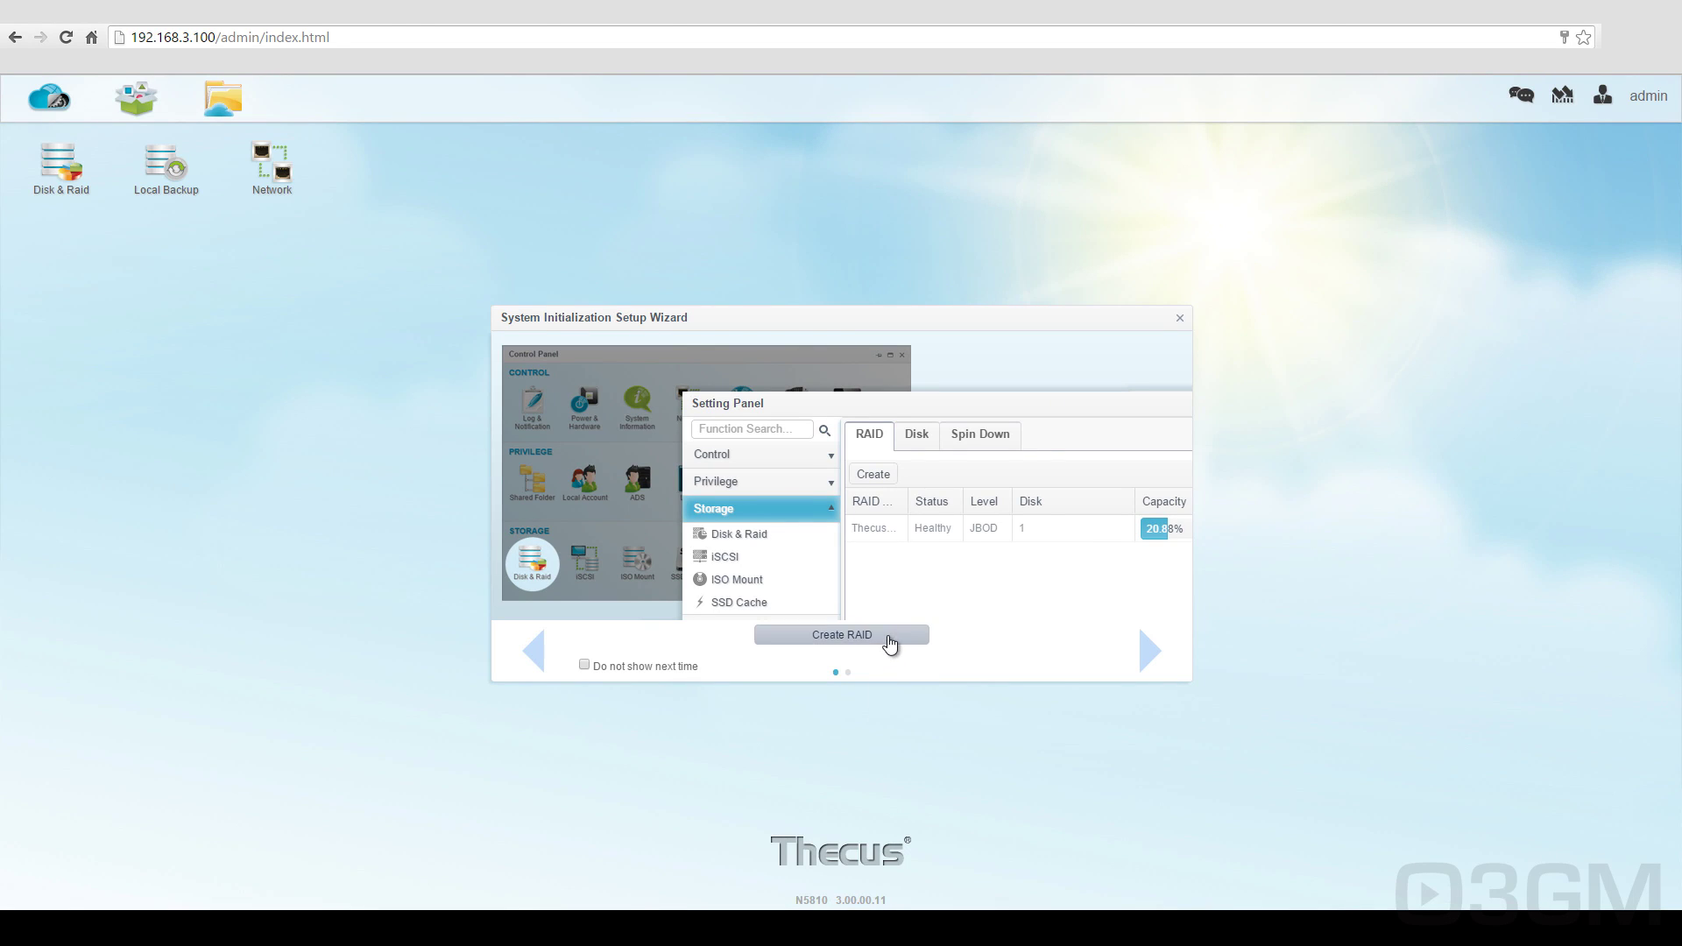
click(888, 637)
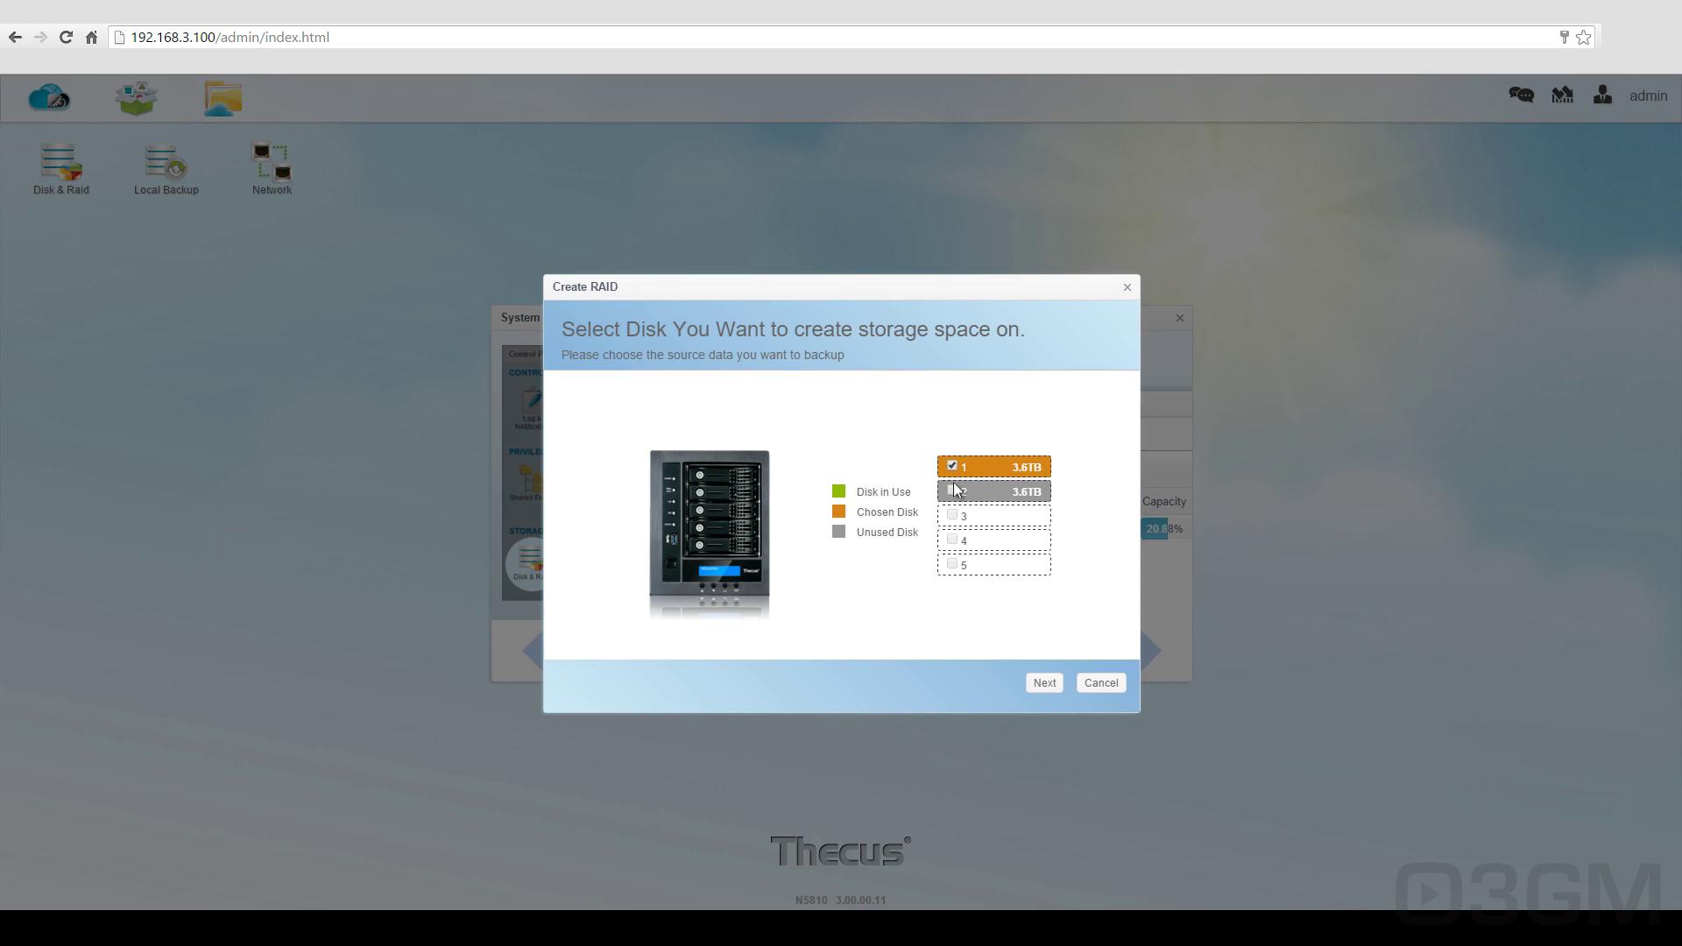
Step: Choose RAID 0 for the two selected 3.6TB disks
click(1042, 683)
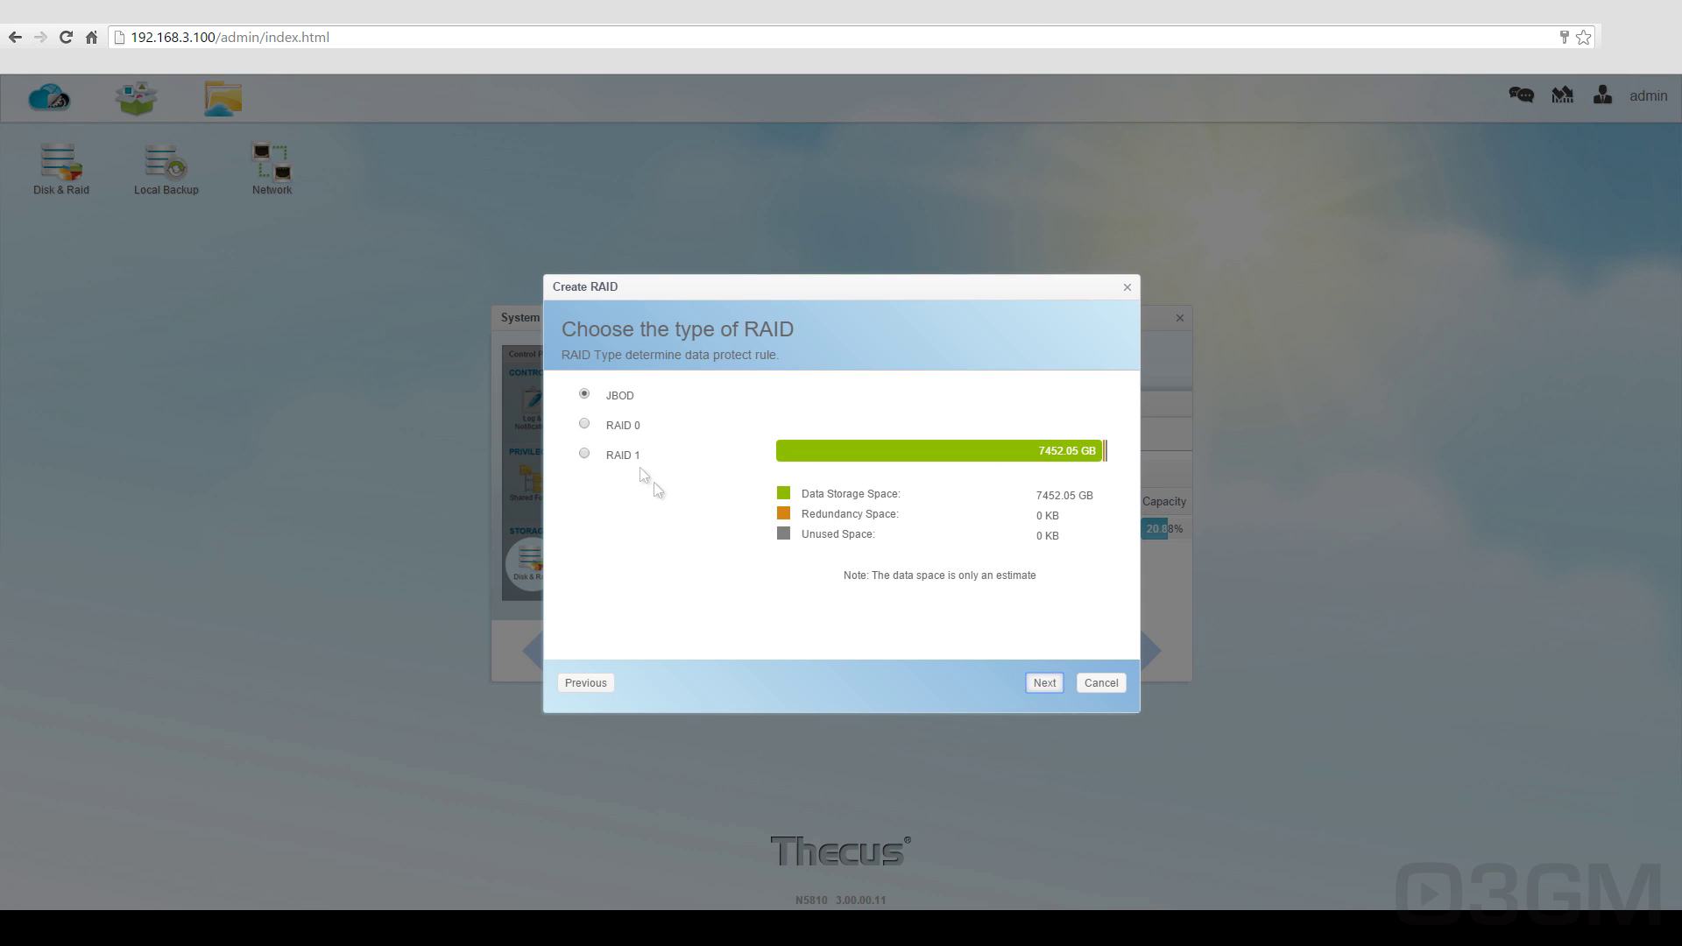
click(585, 424)
click(1043, 683)
Step: Name the volume N5810RAID0, keep EXT4 with stripe 64, and create it
click(945, 394)
text(N5810RAID0)
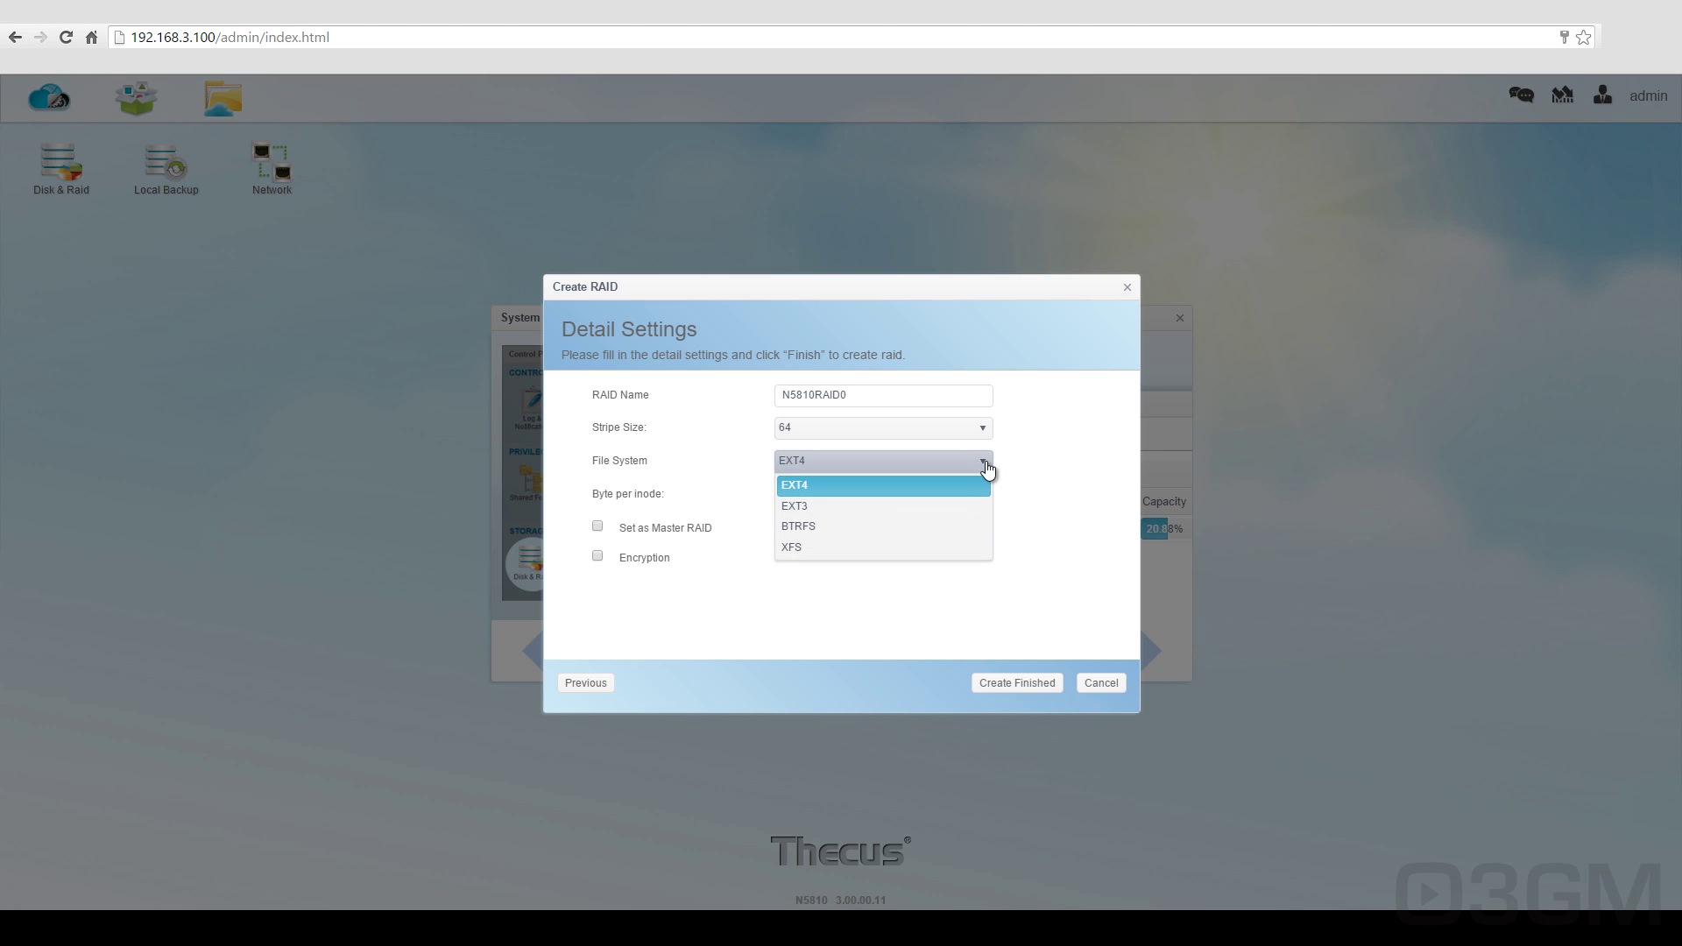
click(987, 484)
click(987, 496)
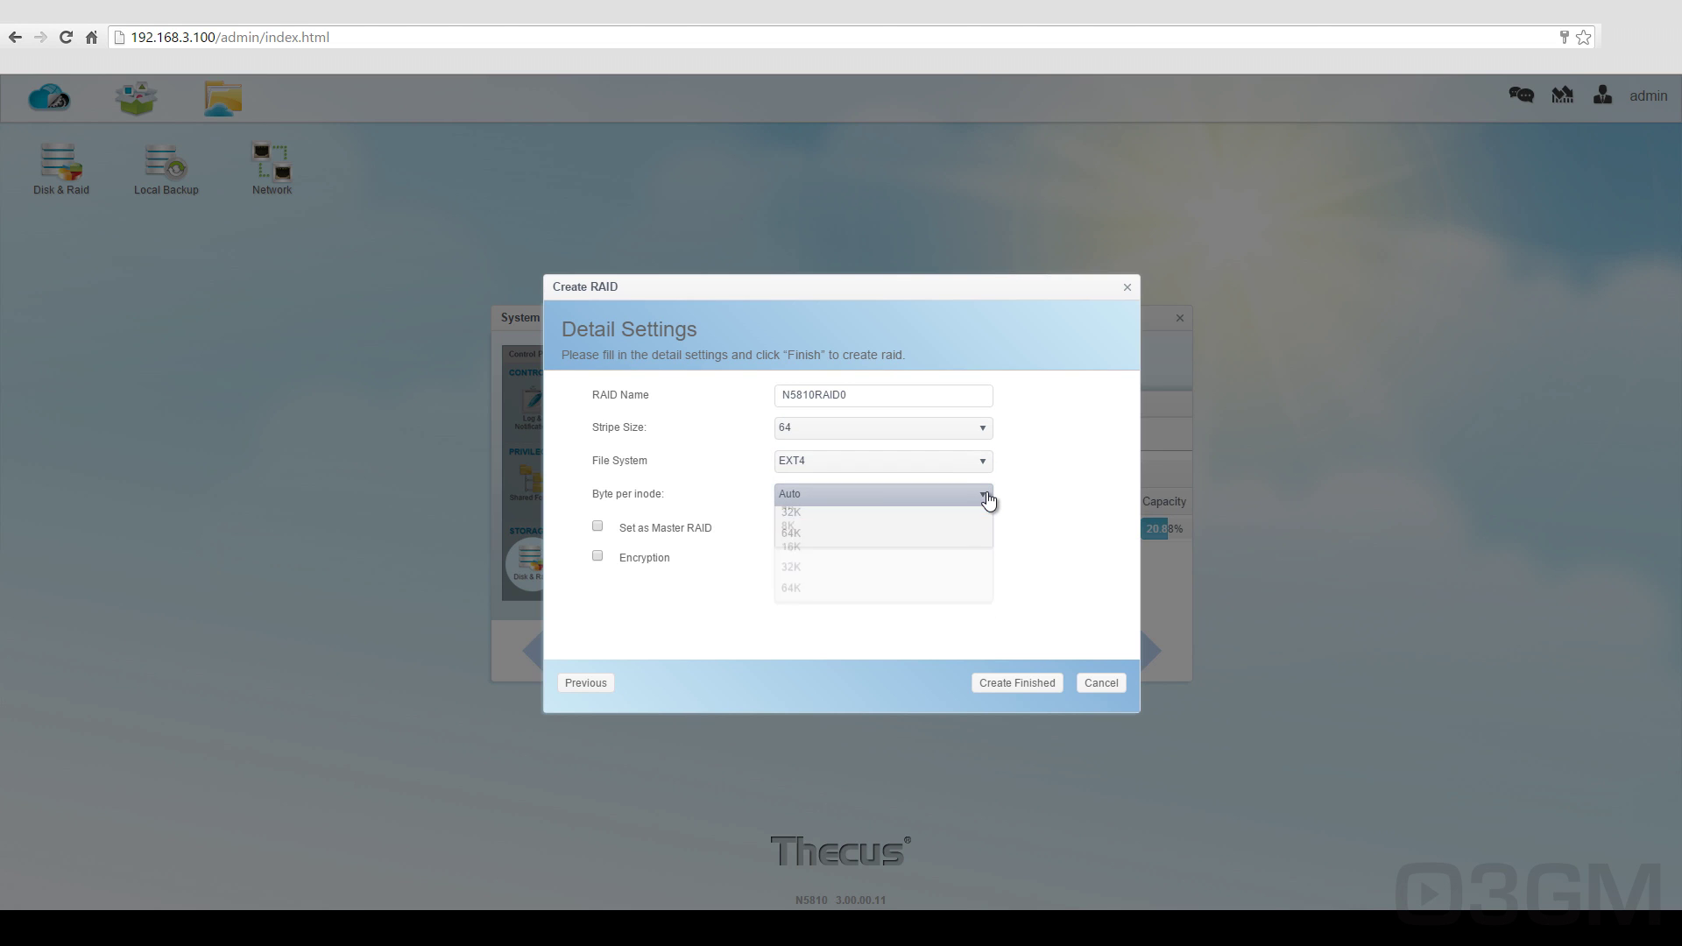
click(1010, 681)
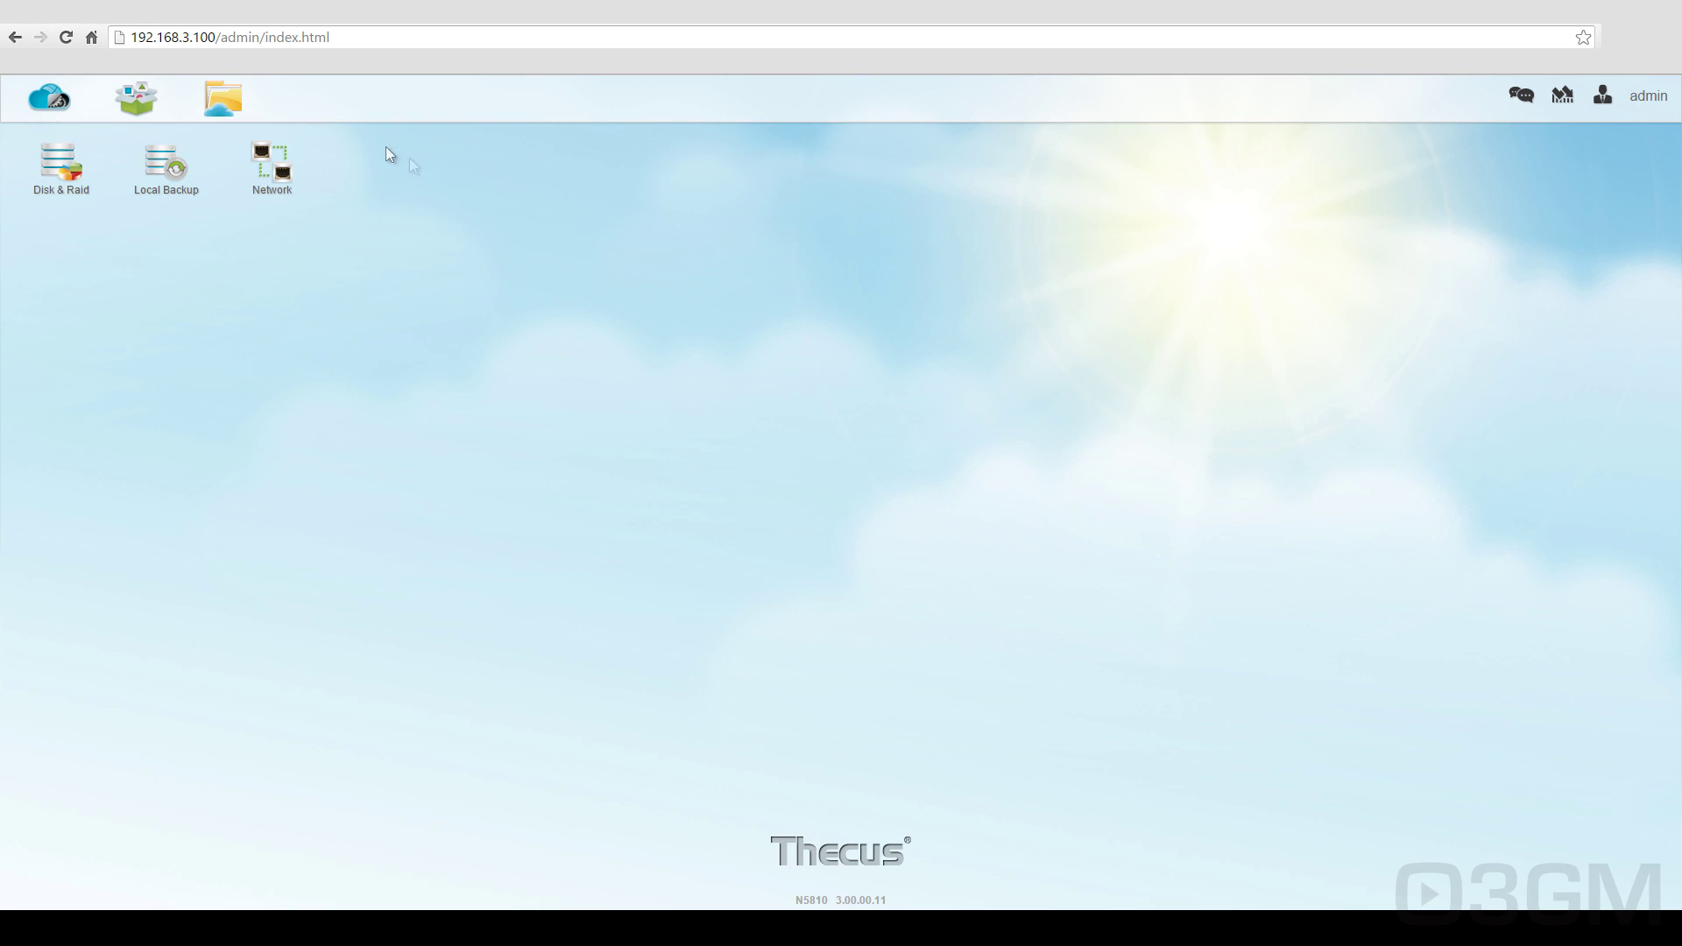
click(54, 141)
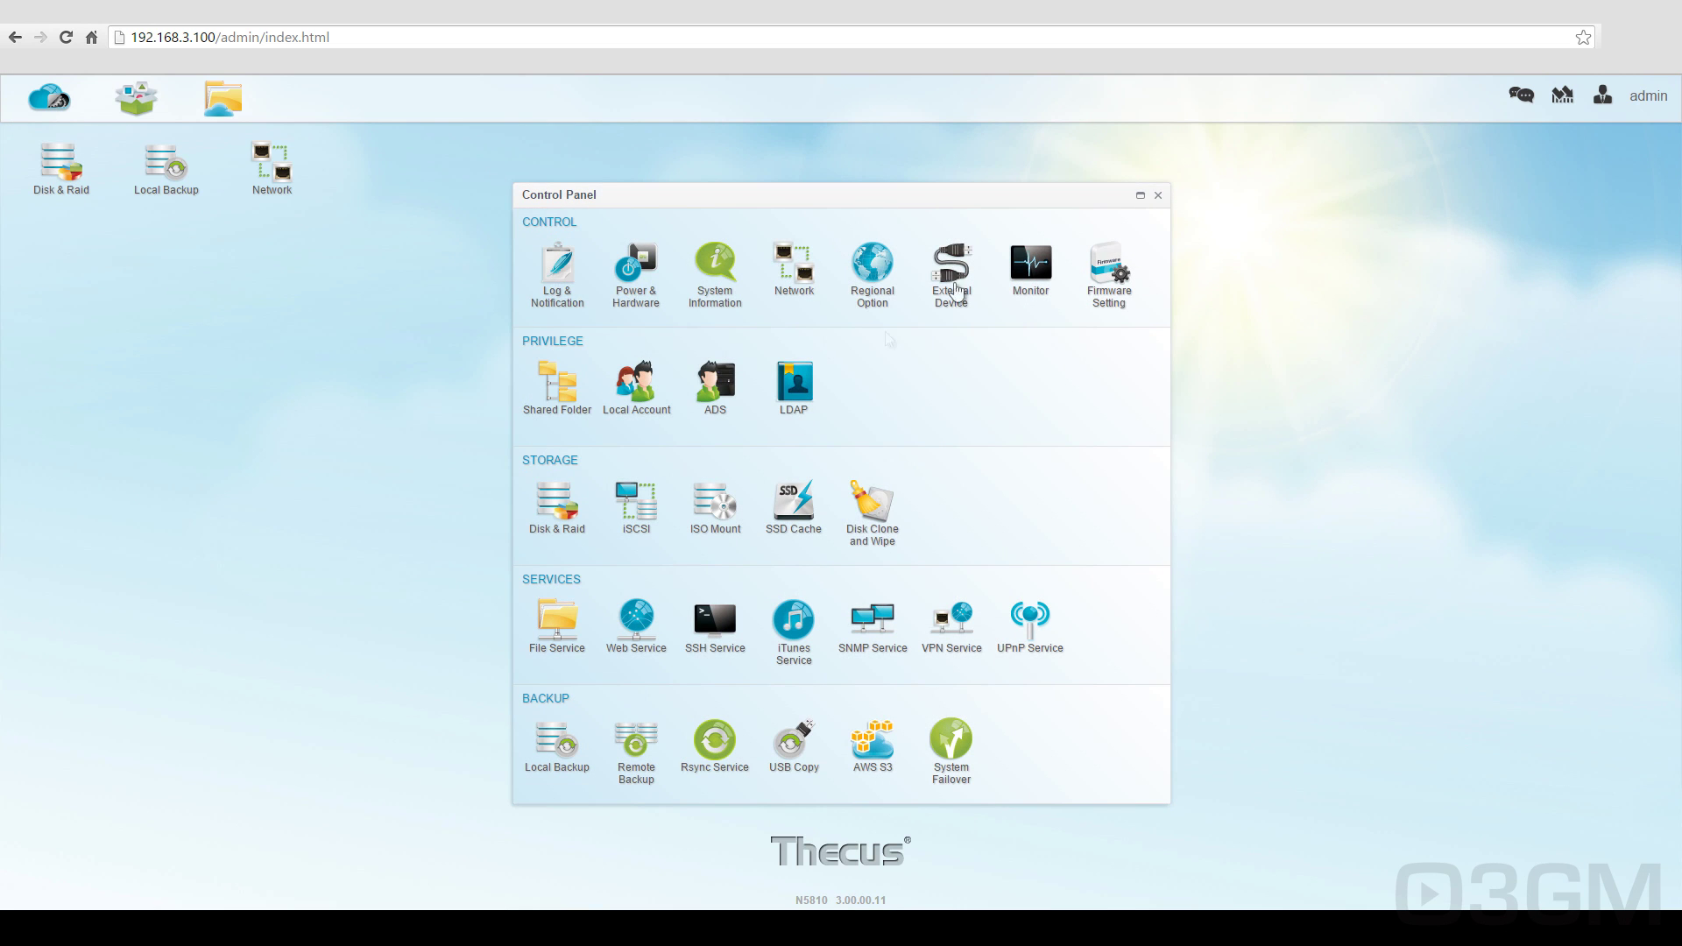
Step: Close Control Panel, browse App Center's All App list, then look at File Center
click(1157, 195)
click(134, 110)
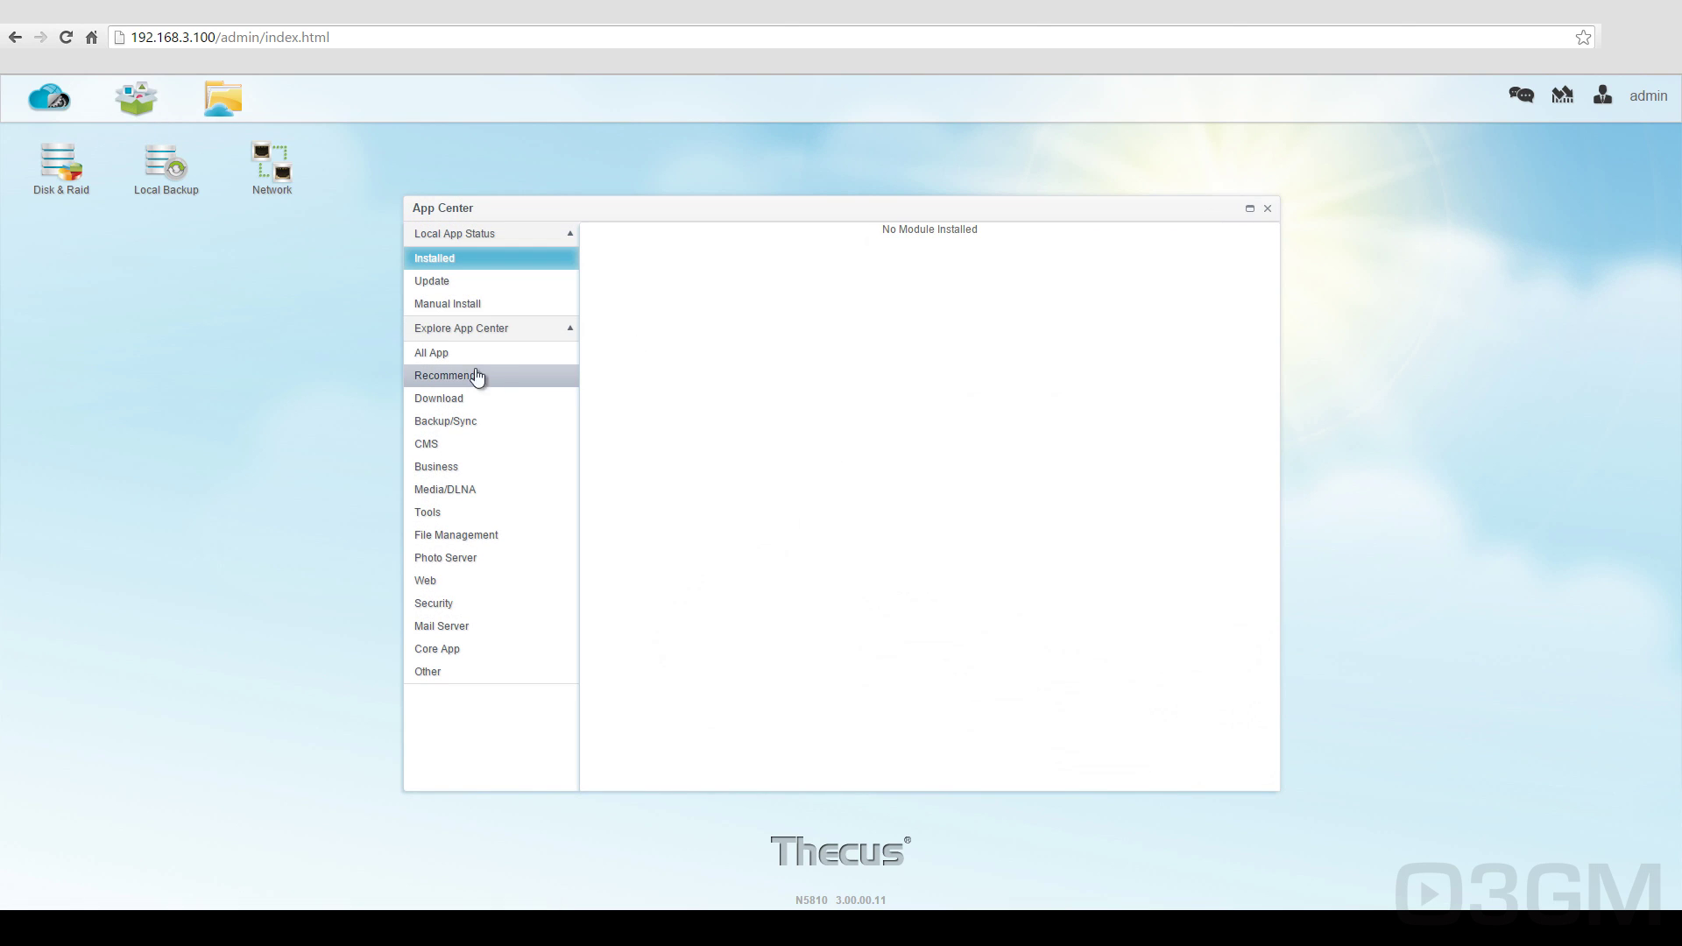
click(437, 352)
click(1267, 208)
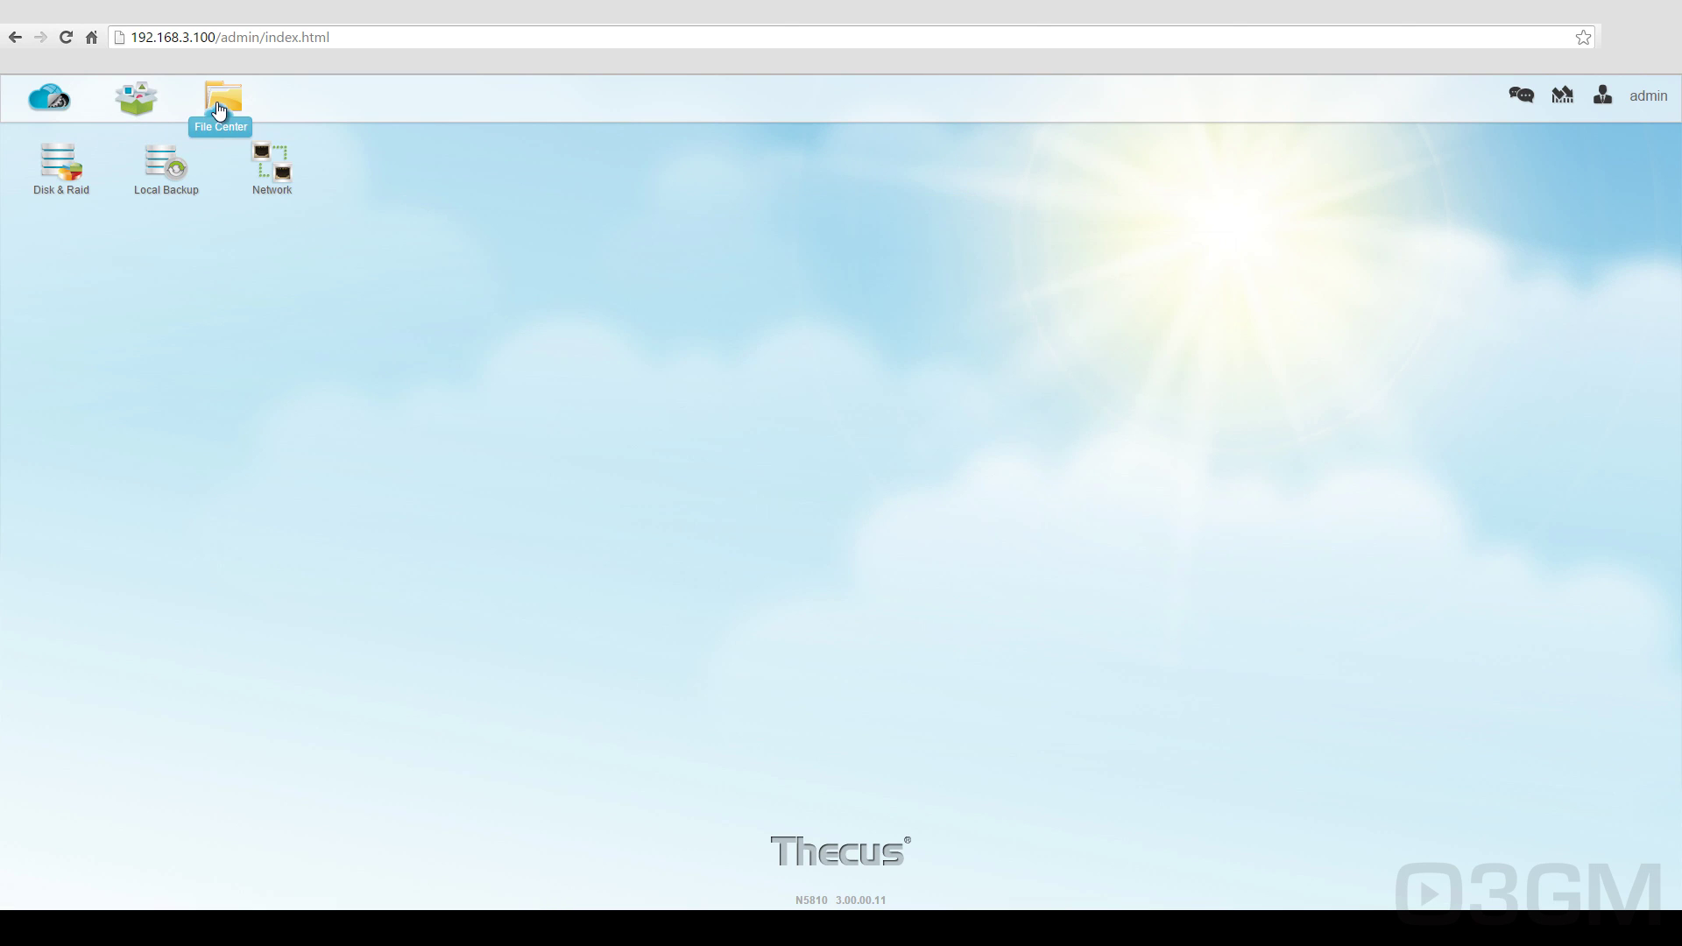
click(218, 103)
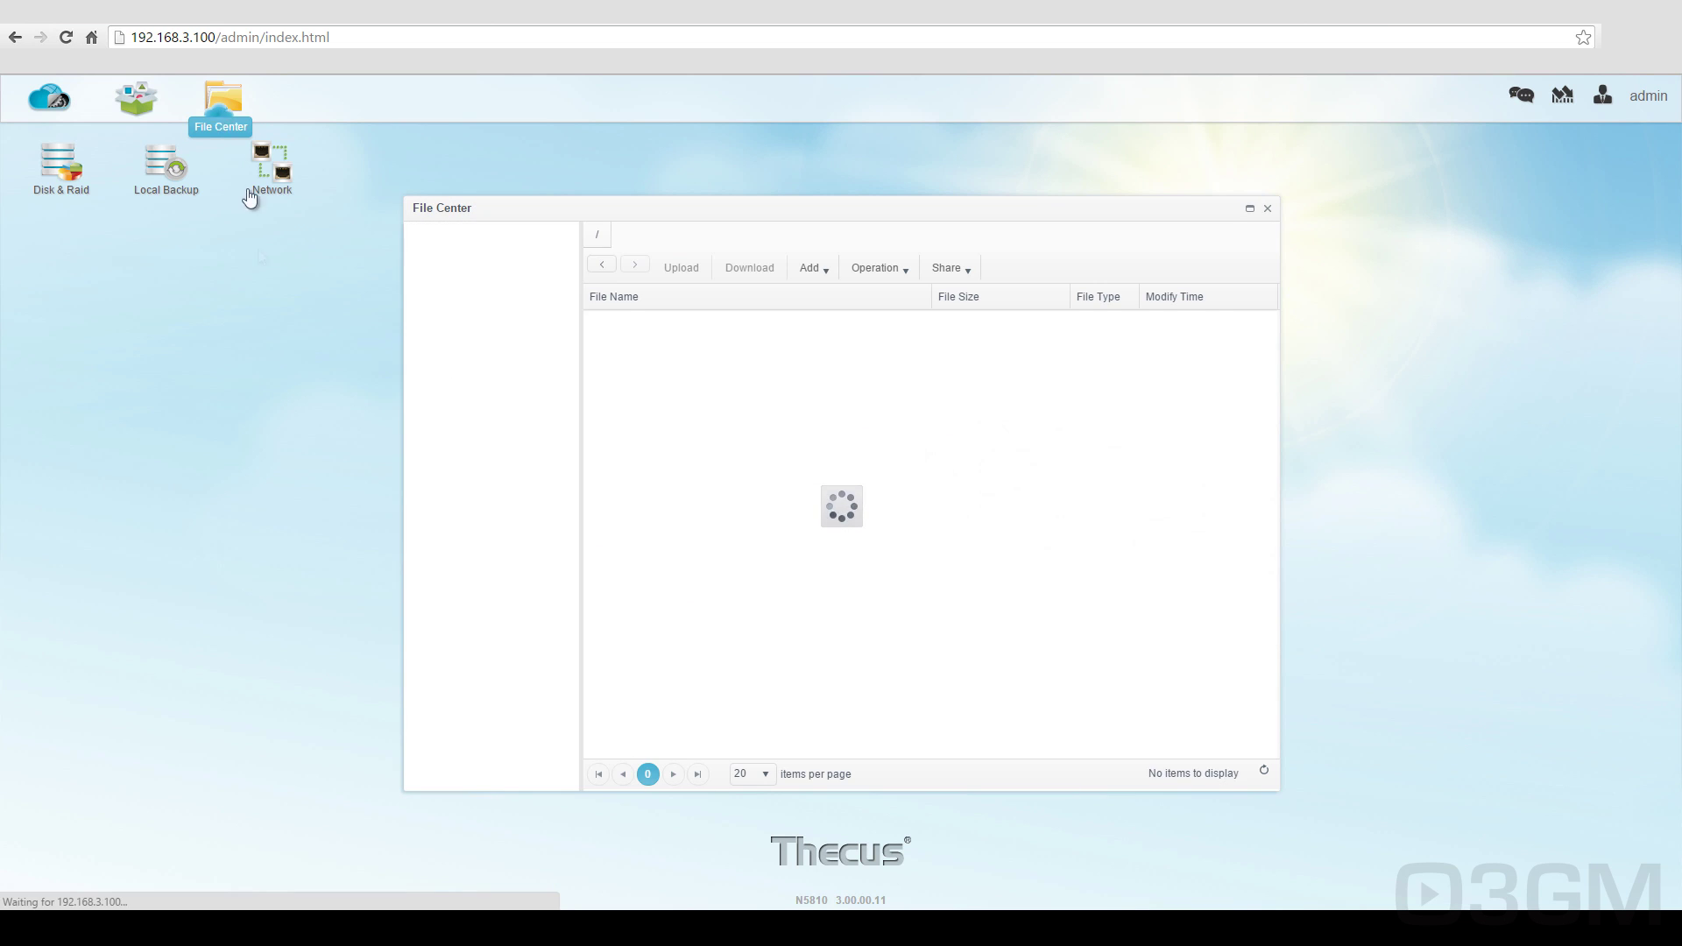
click(1267, 209)
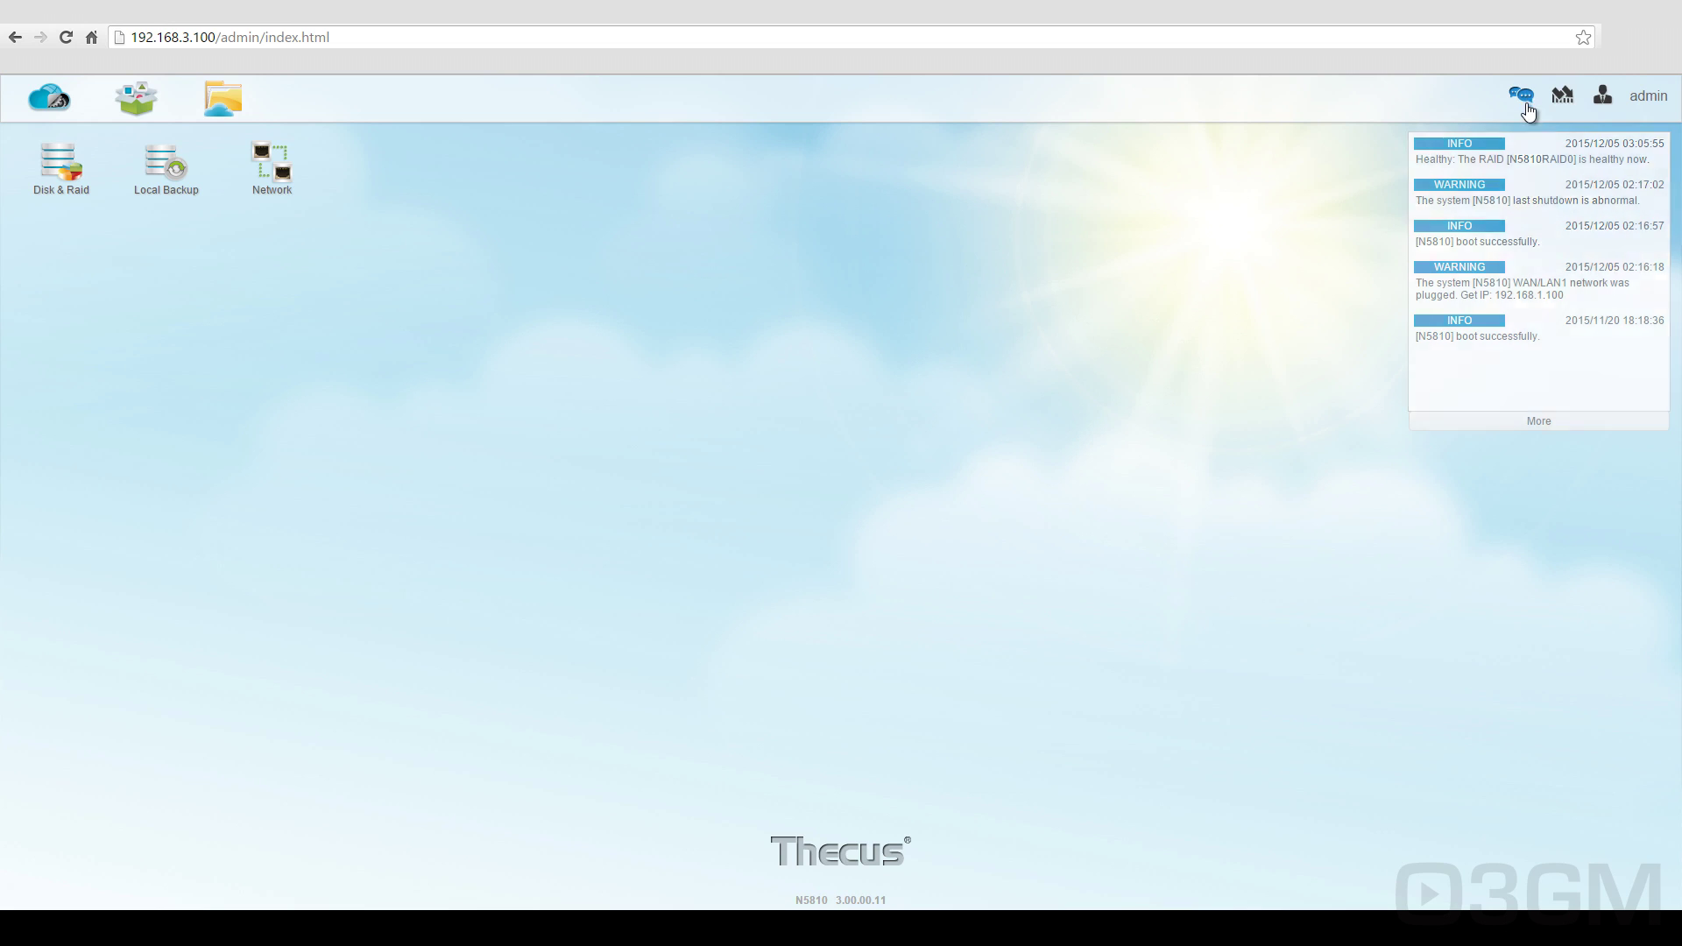
Step: Check the account menu's interface language list, keeping English, and reopen Control Panel
mouse_move(1556, 104)
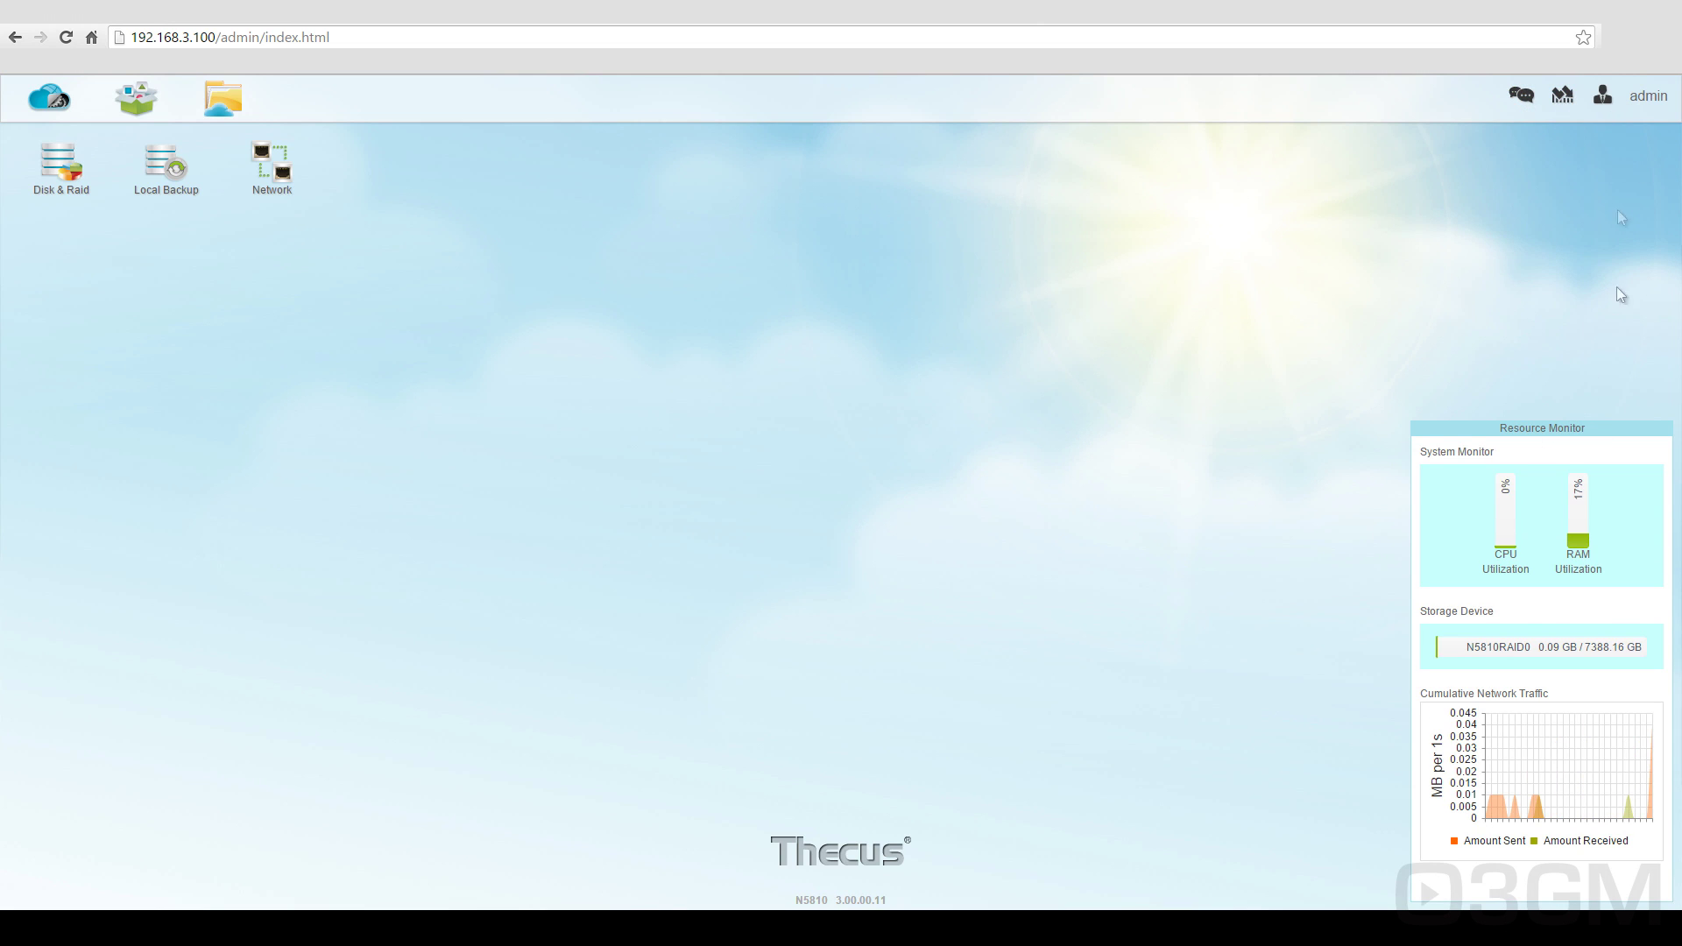
click(1629, 154)
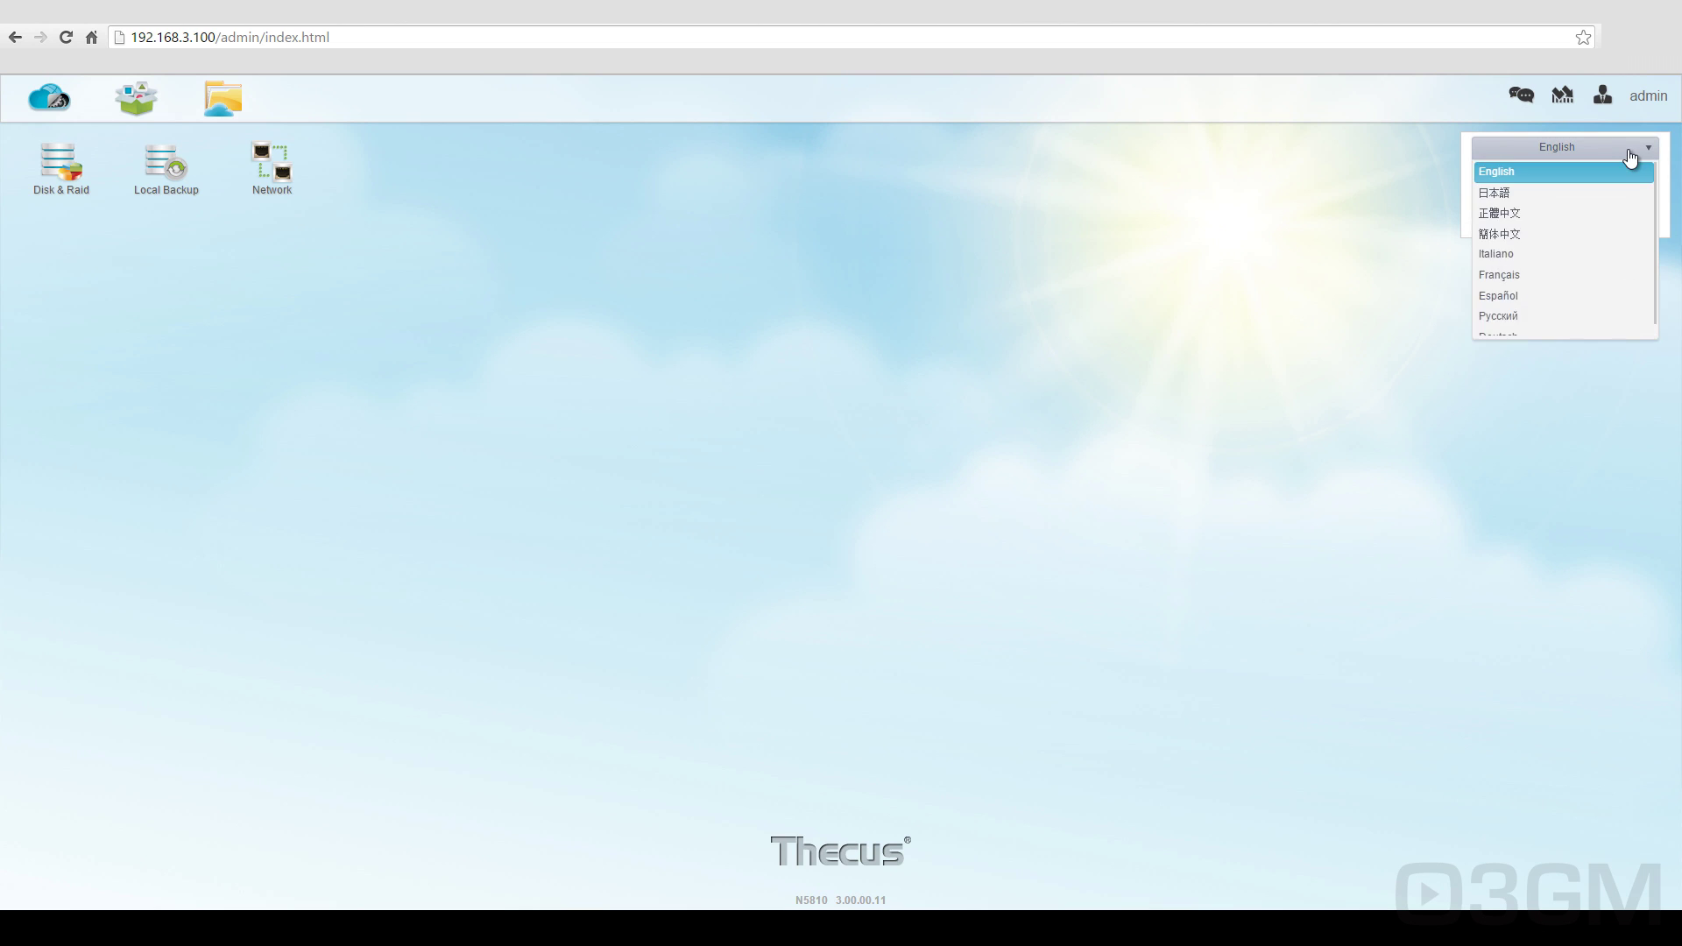
click(1629, 156)
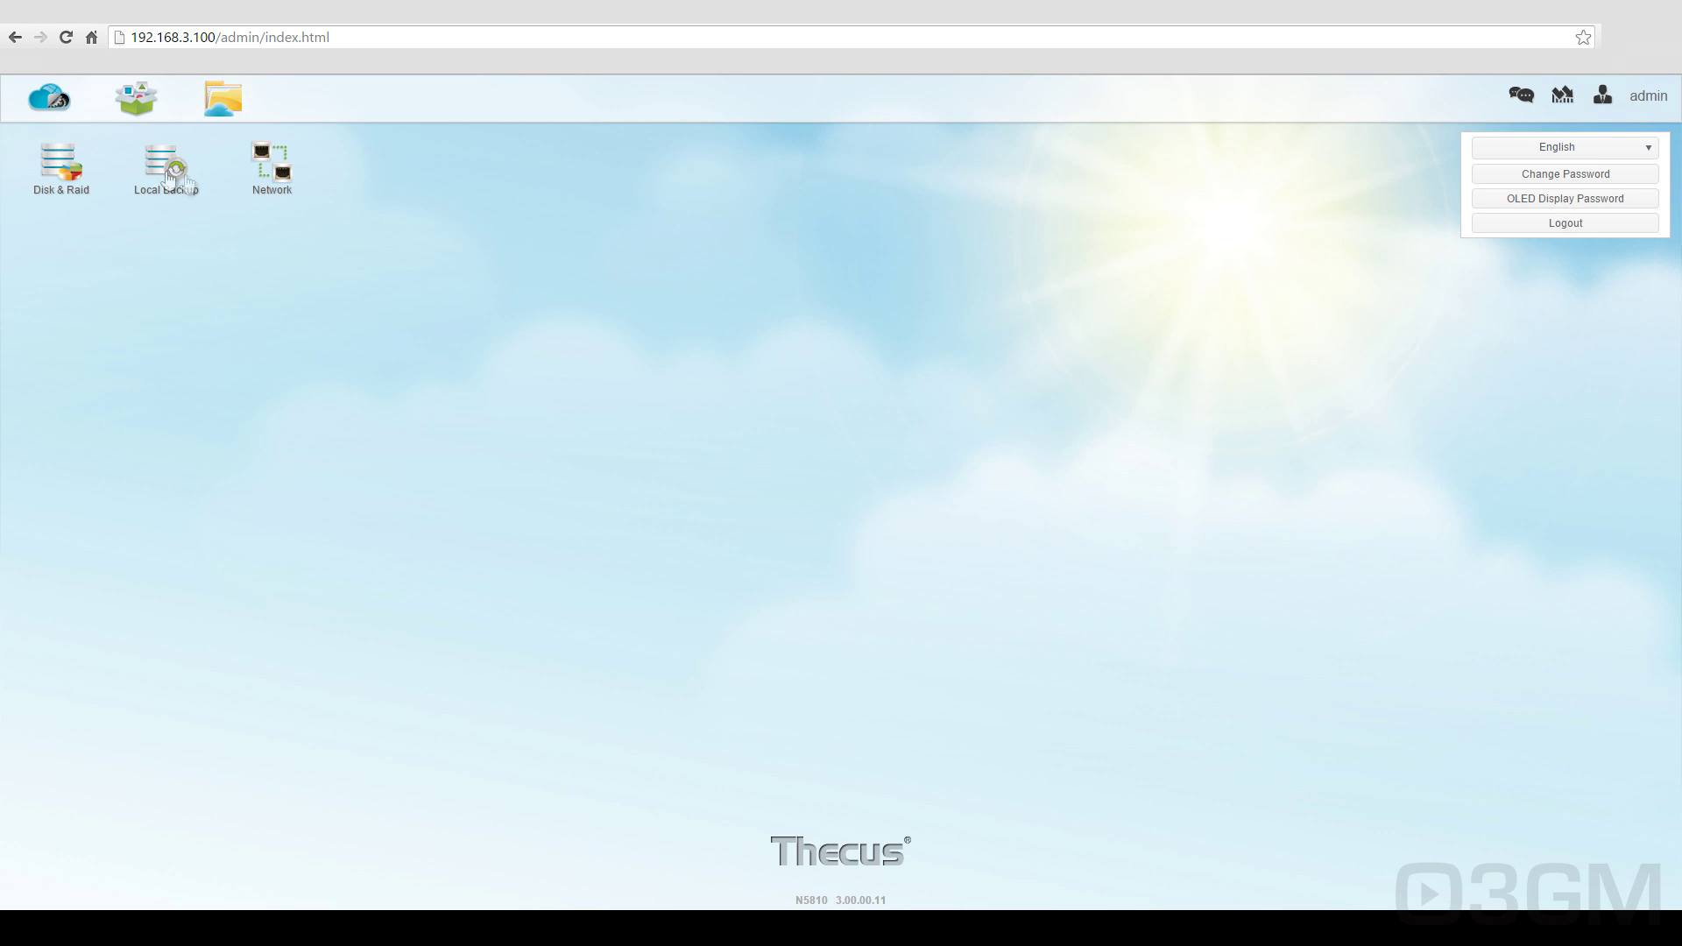
click(51, 100)
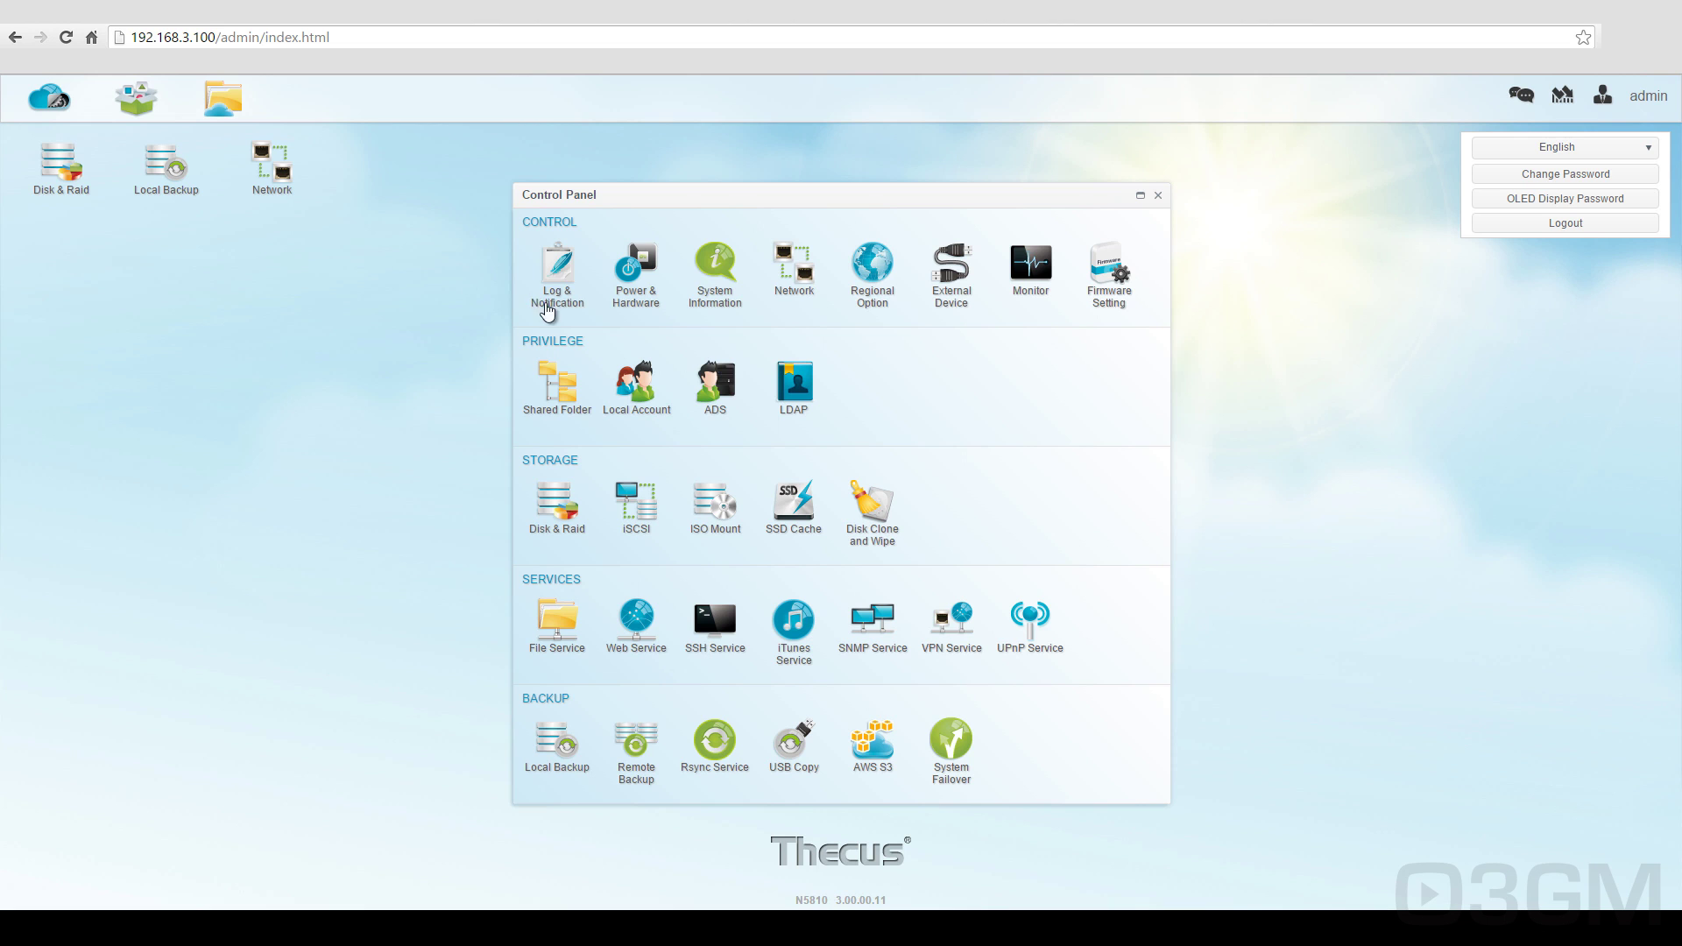
Step: Review the system log, access log, log settings and e-mail notification tabs
click(557, 296)
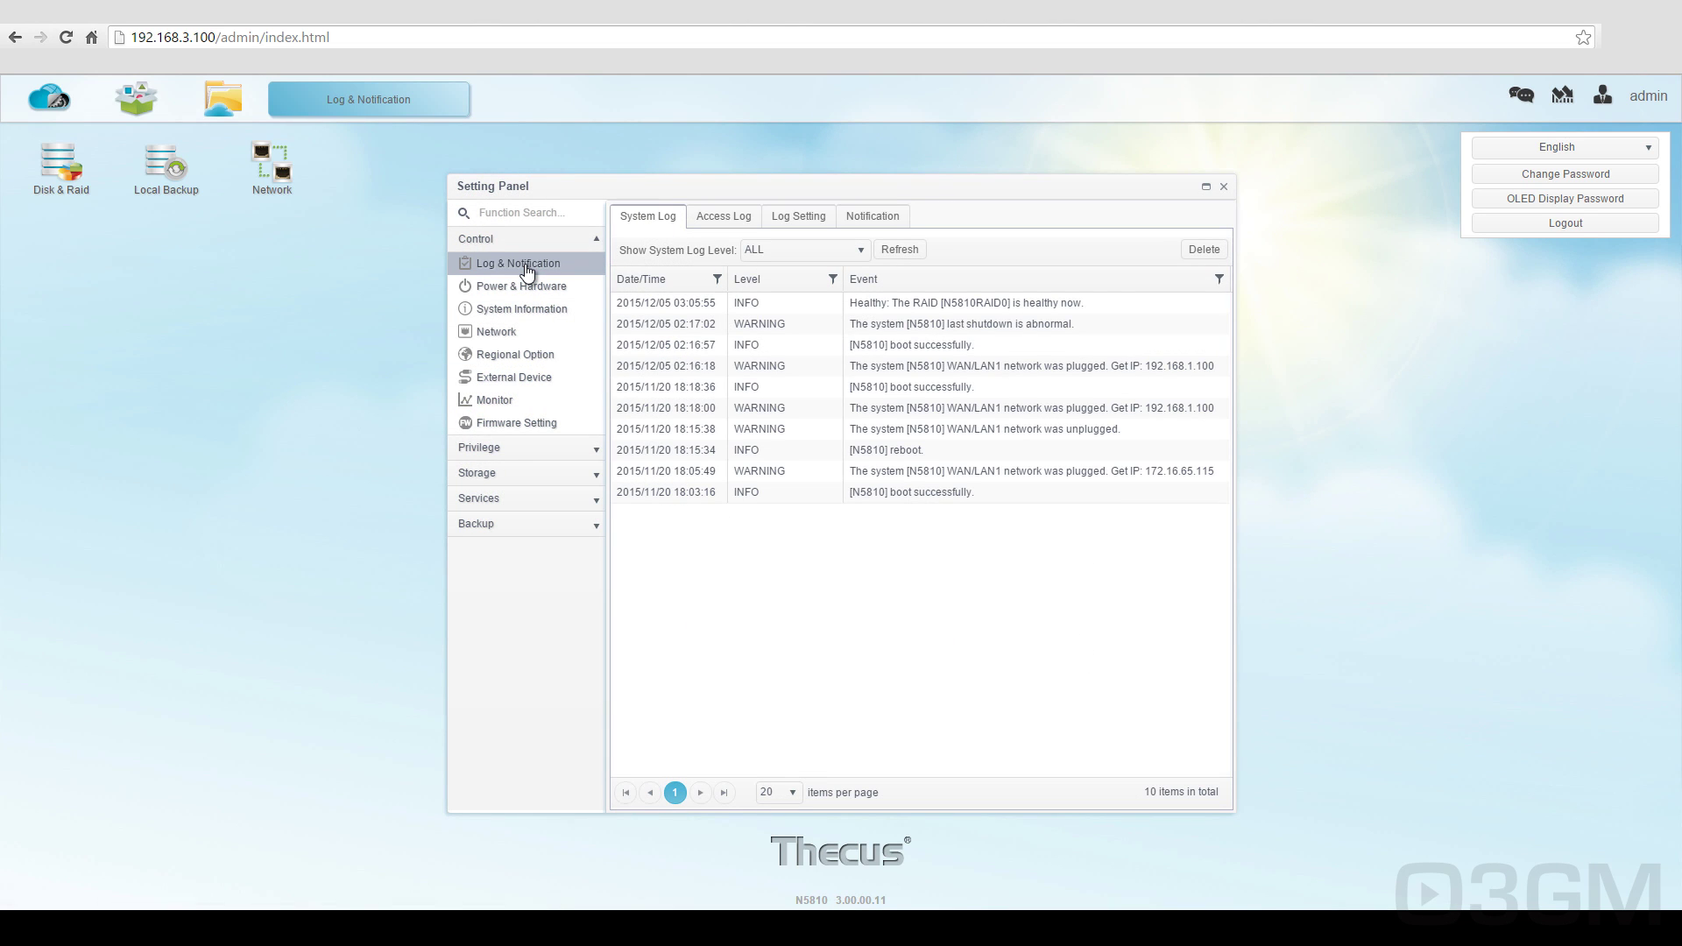
click(717, 219)
click(799, 219)
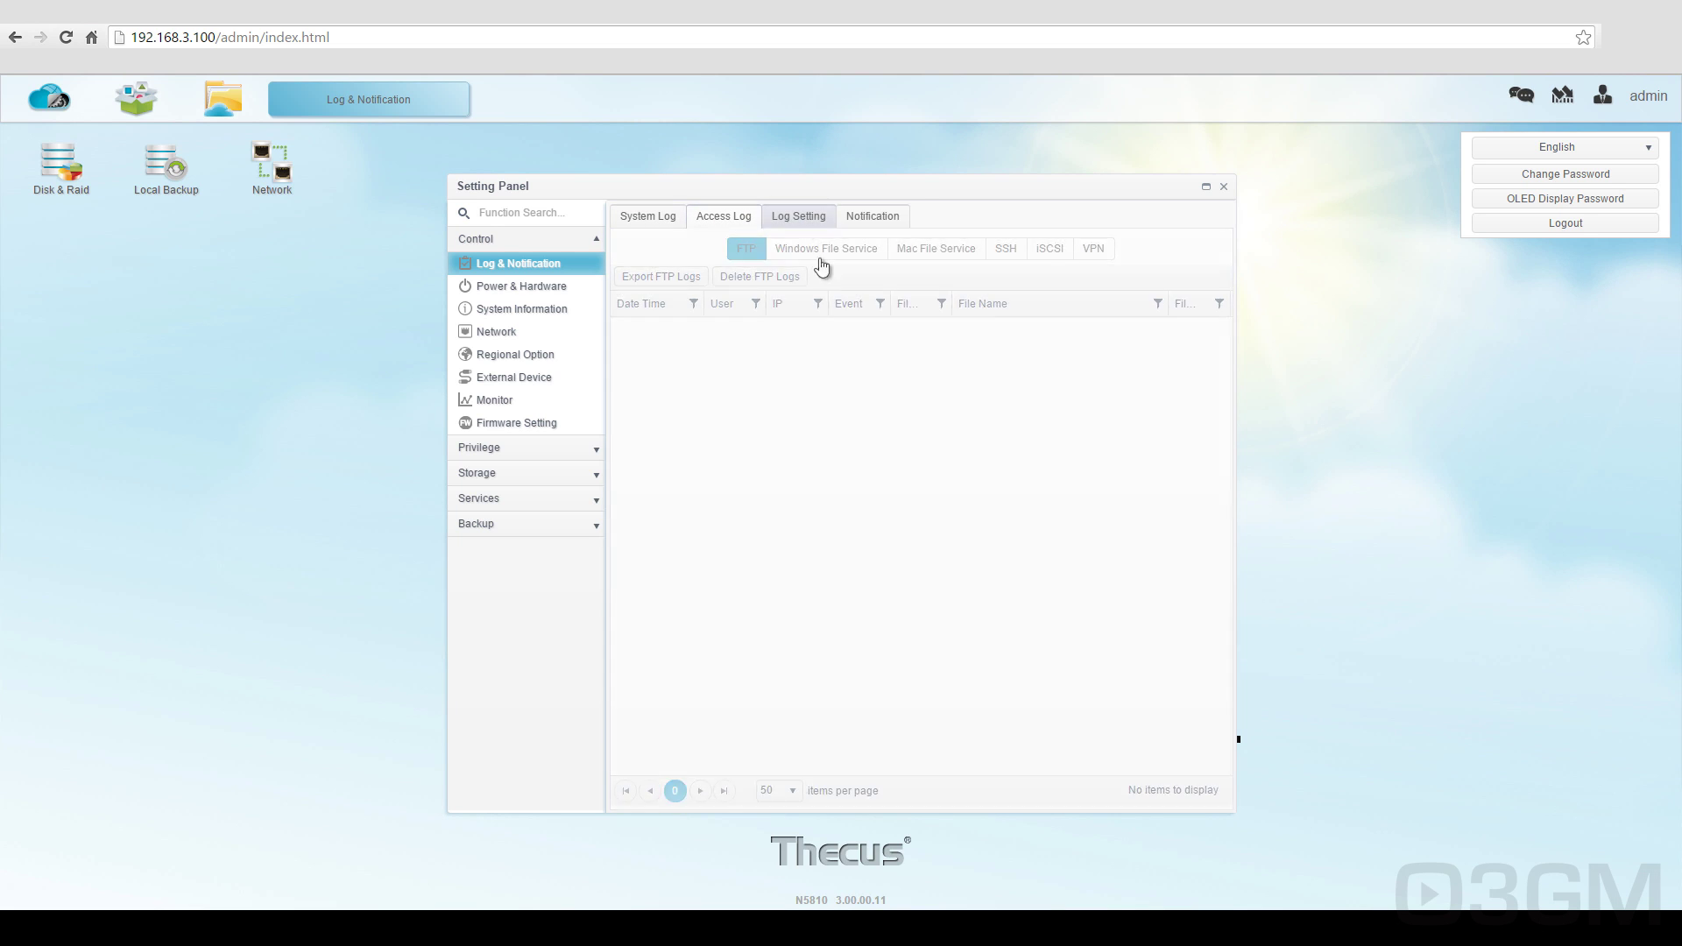
click(870, 219)
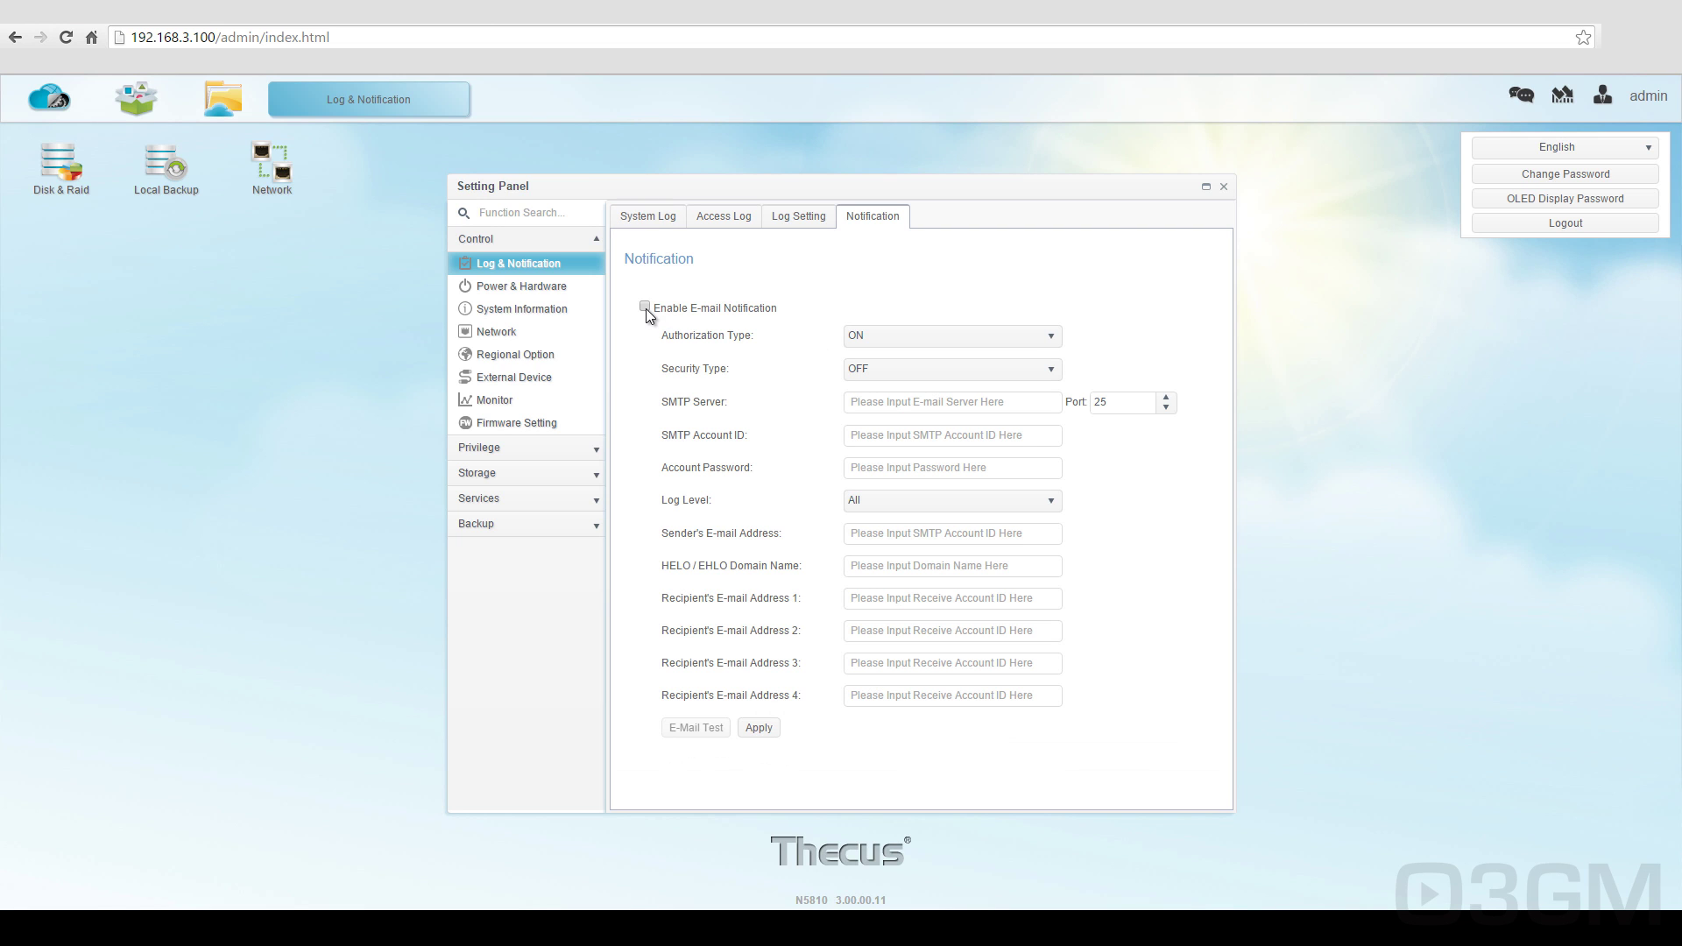
click(643, 219)
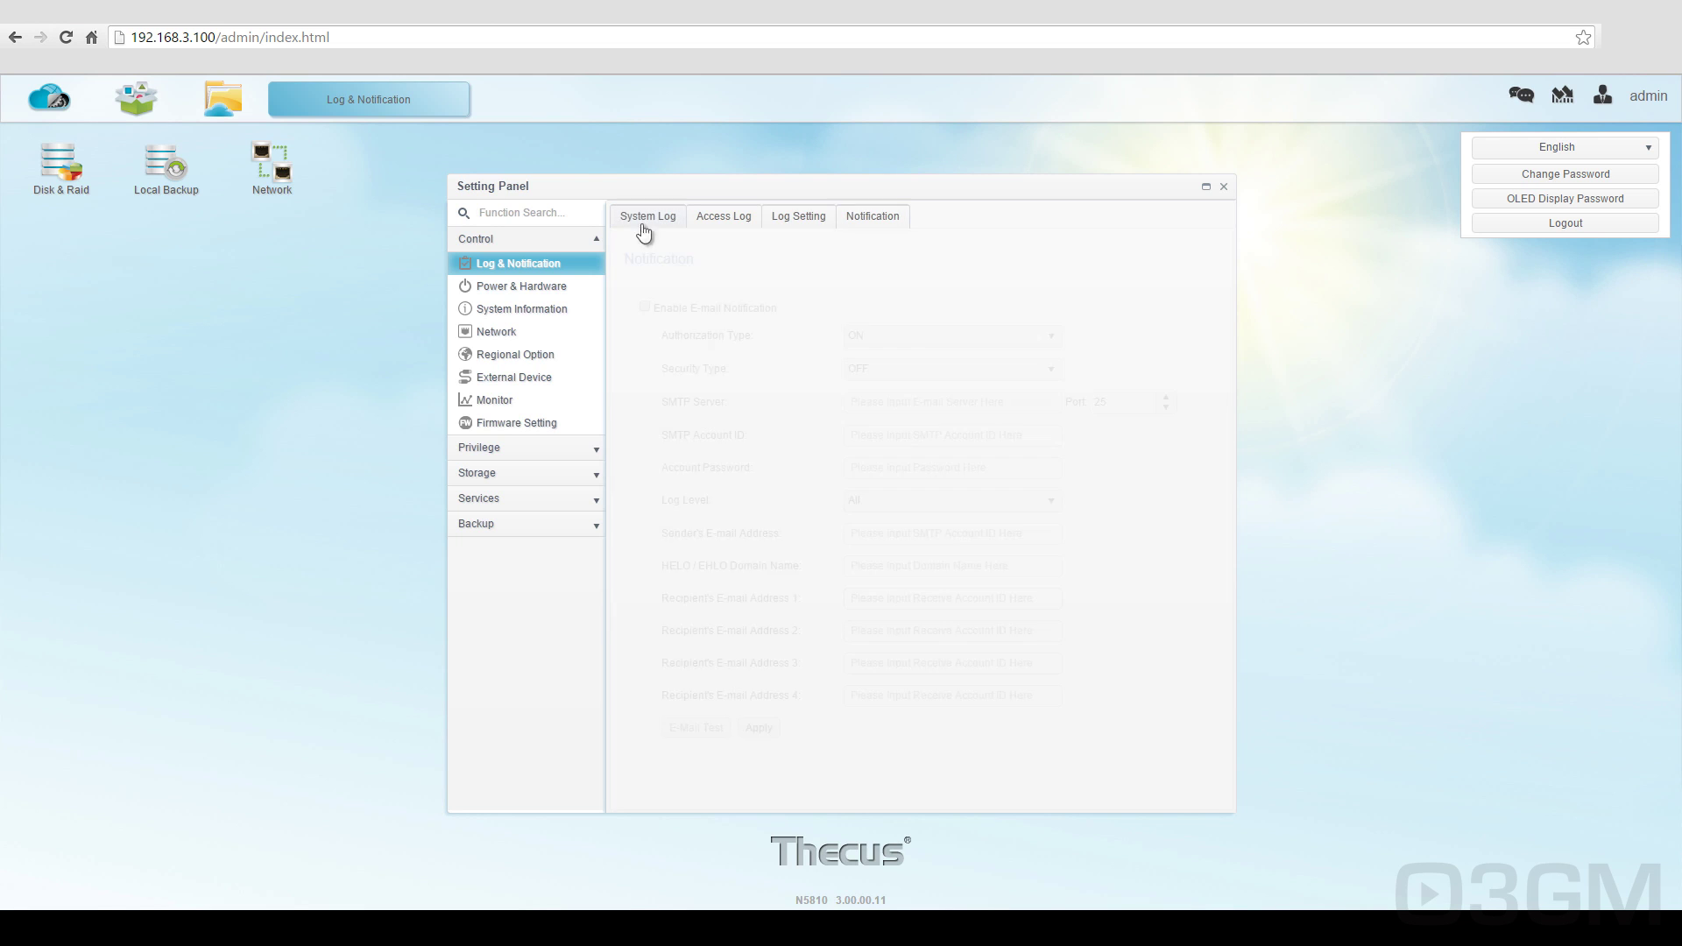
Step: Review Power & Hardware: power schedule, Wake-On-LAN, UPS, buzzer and fan control
click(544, 285)
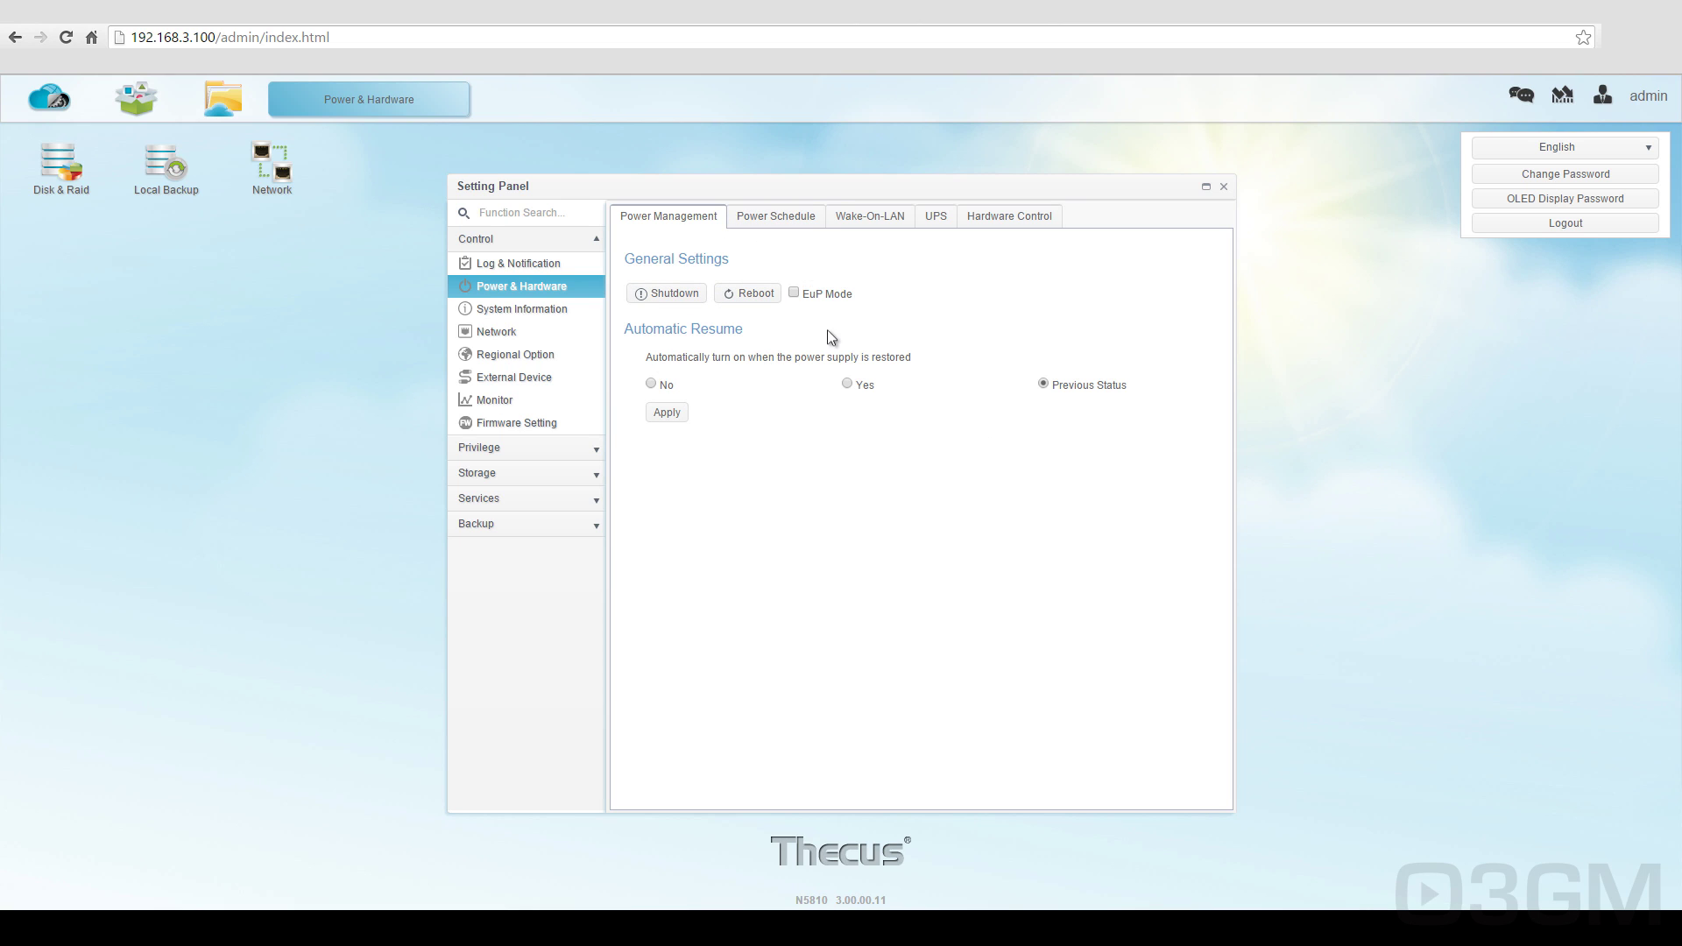
click(816, 221)
click(874, 225)
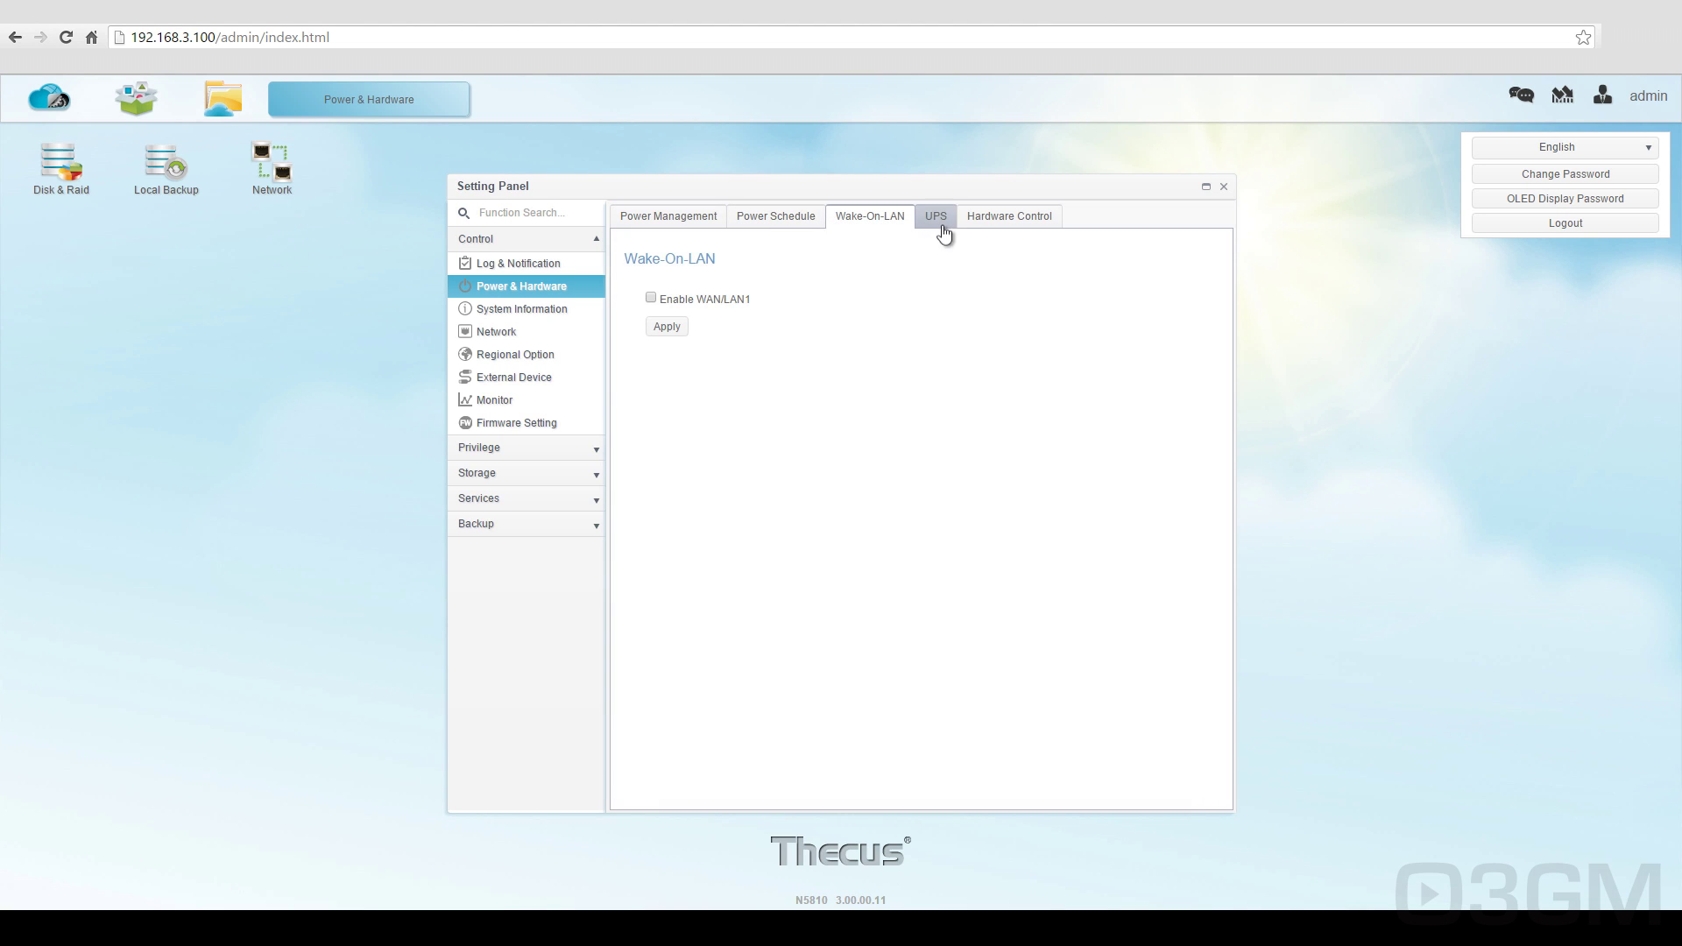
click(937, 226)
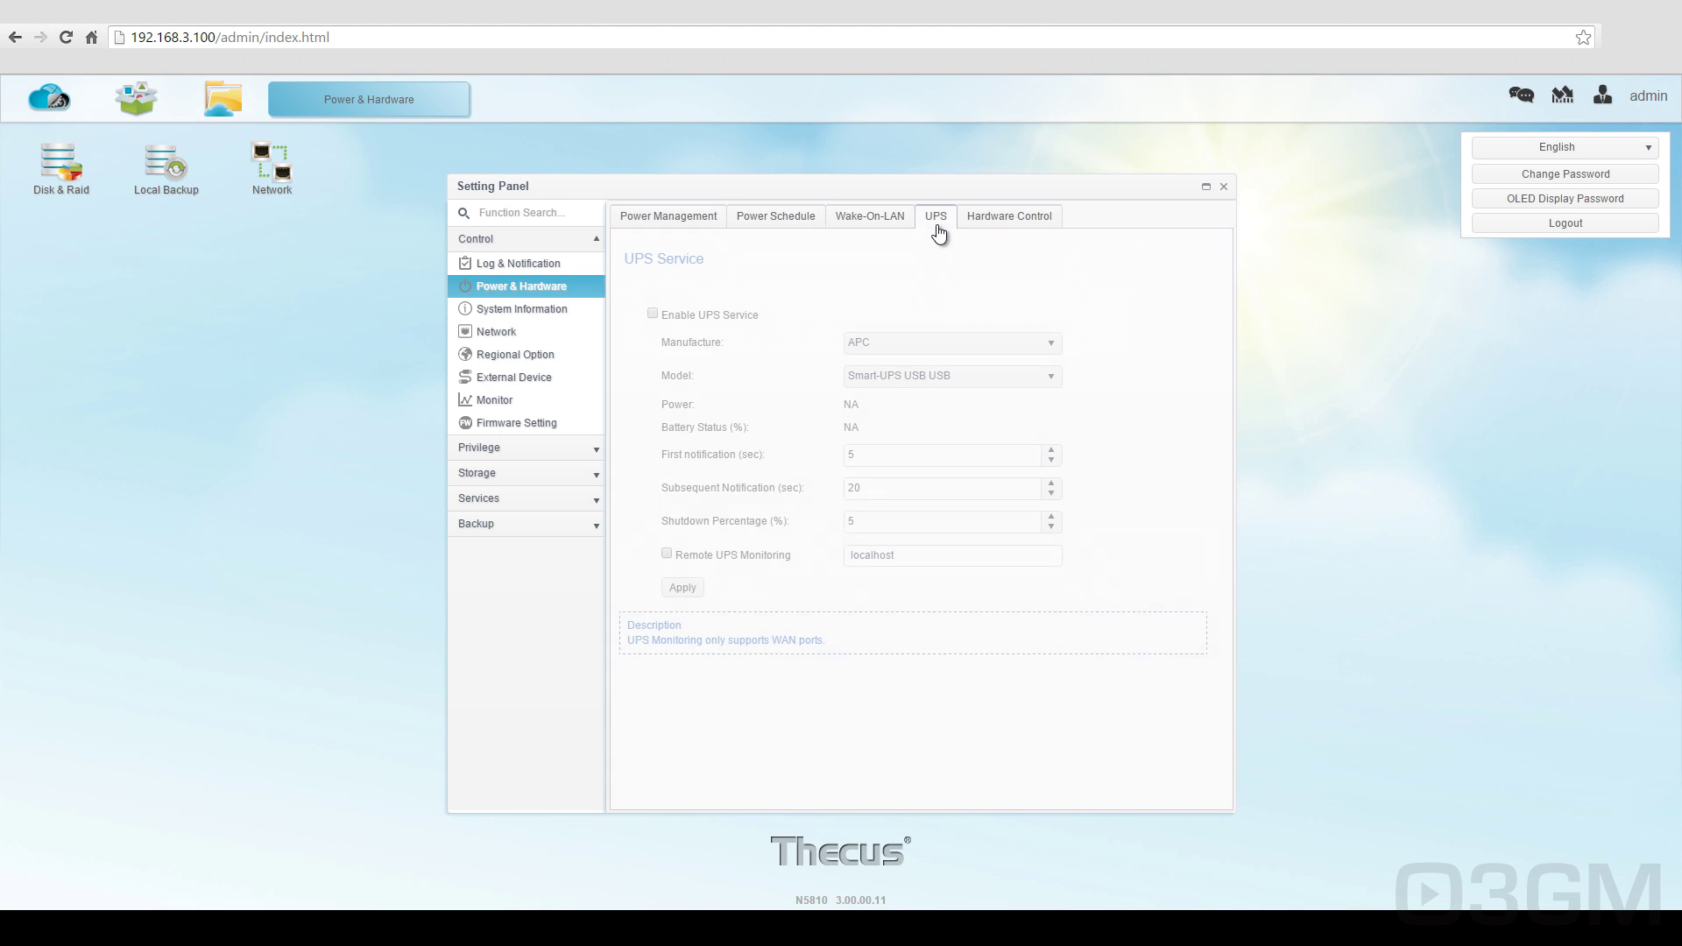
click(999, 219)
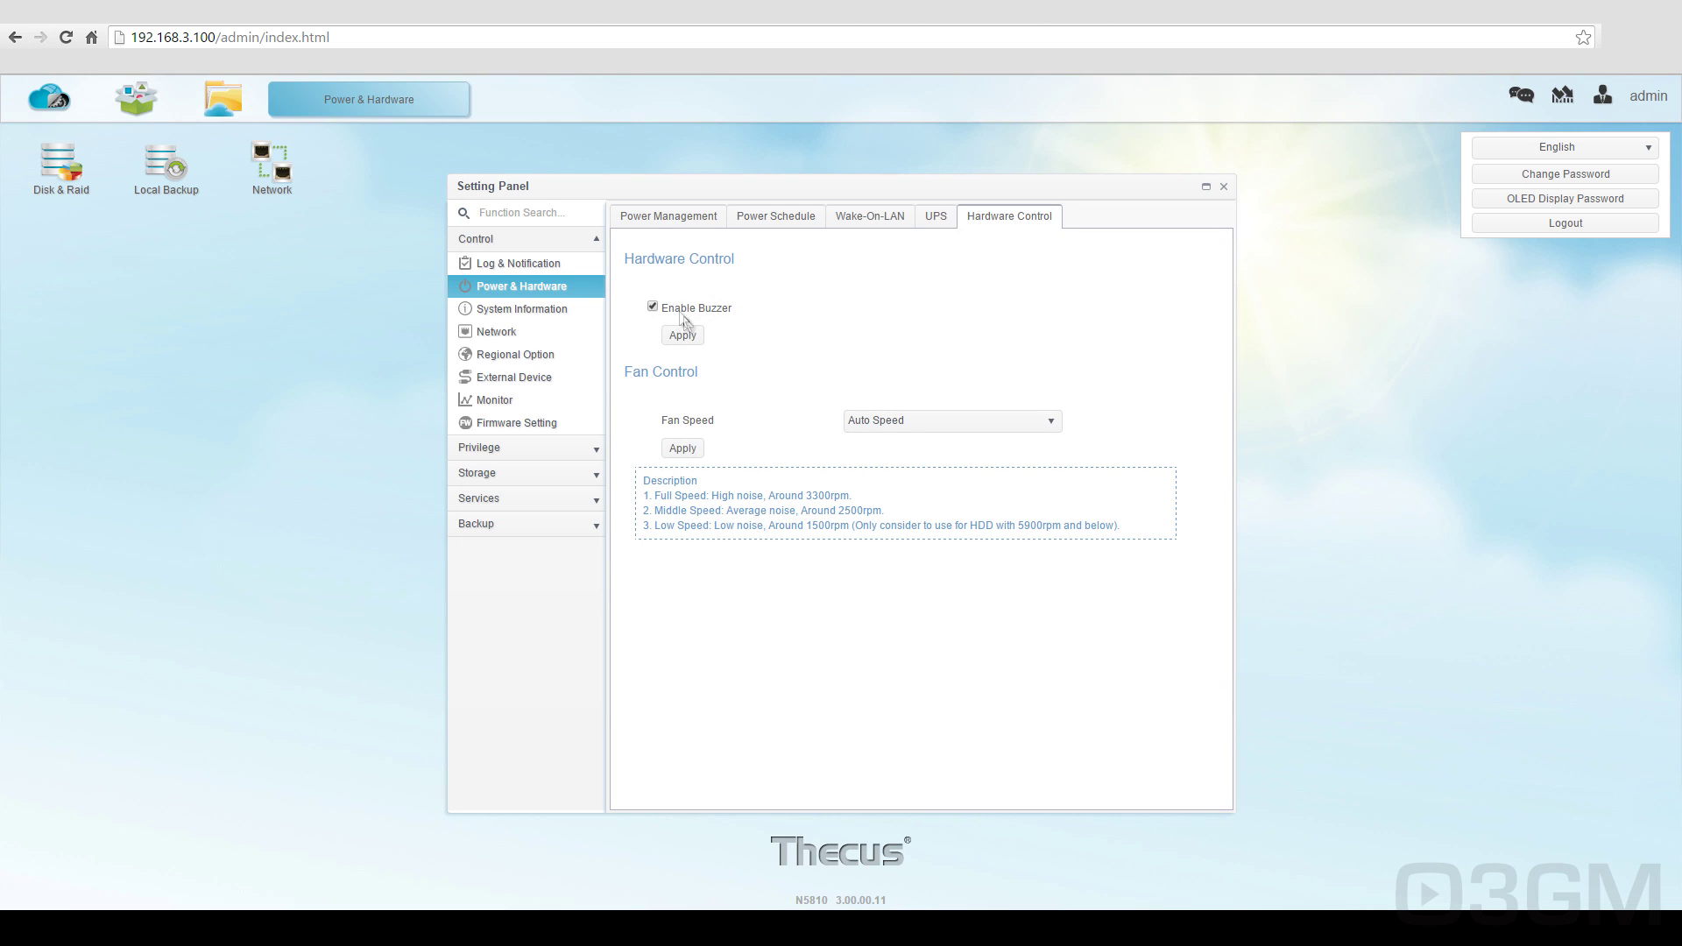
click(662, 218)
Step: Browse System Information's network status, running services and hardware list, then open Network
click(525, 310)
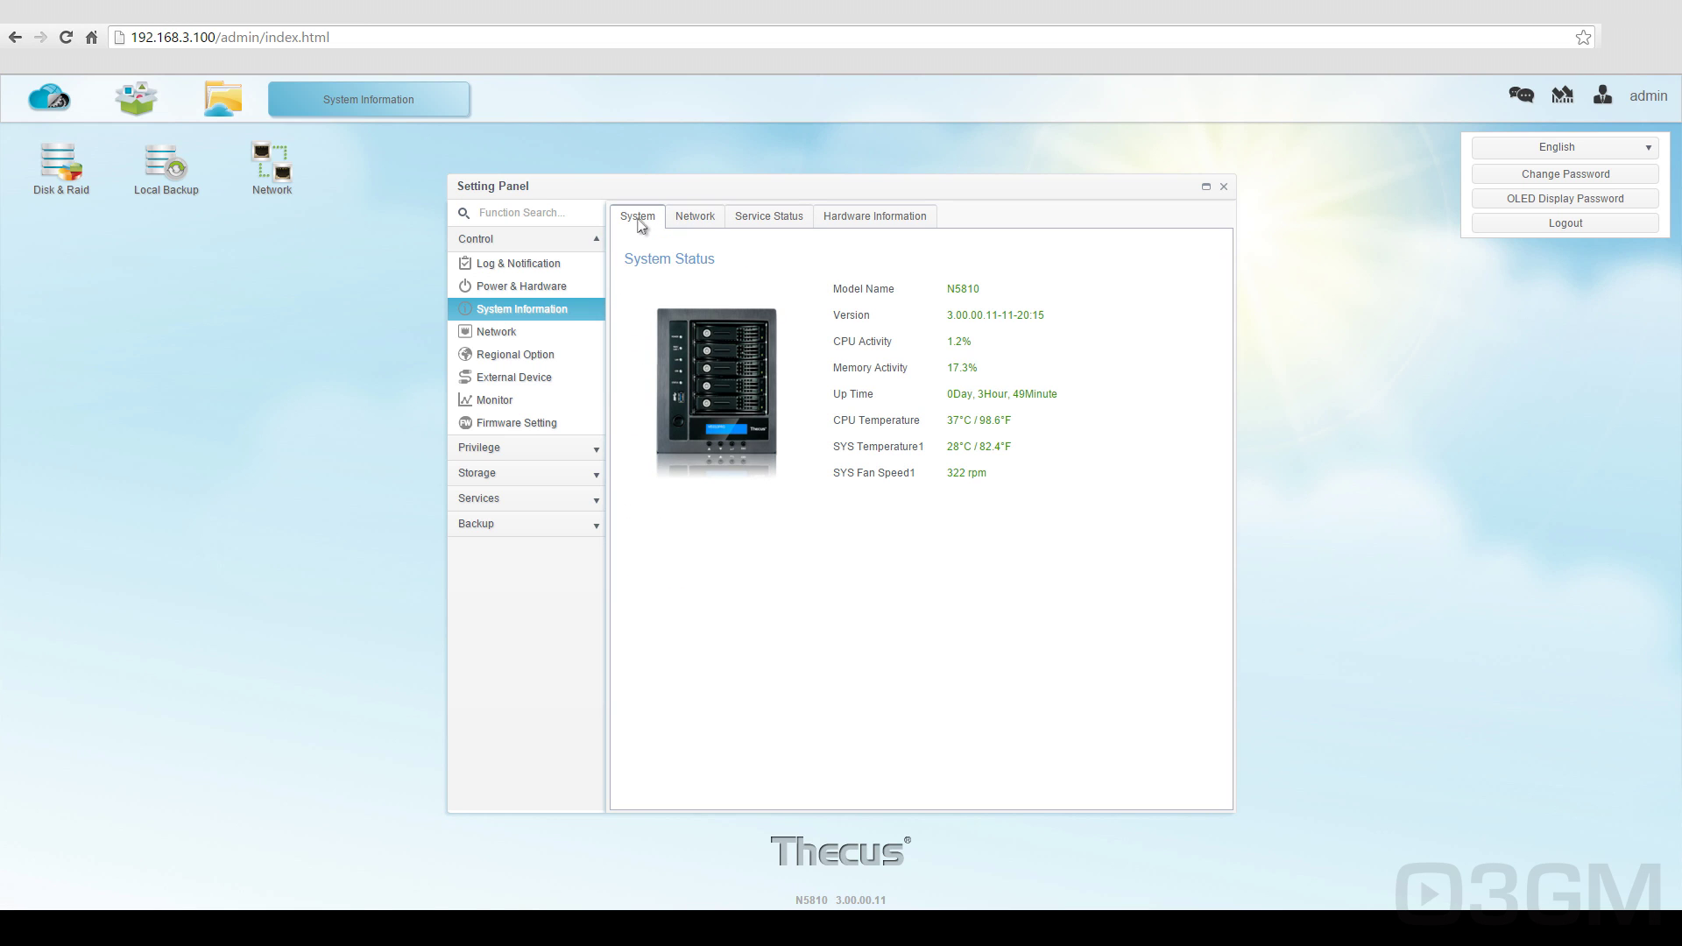
click(688, 218)
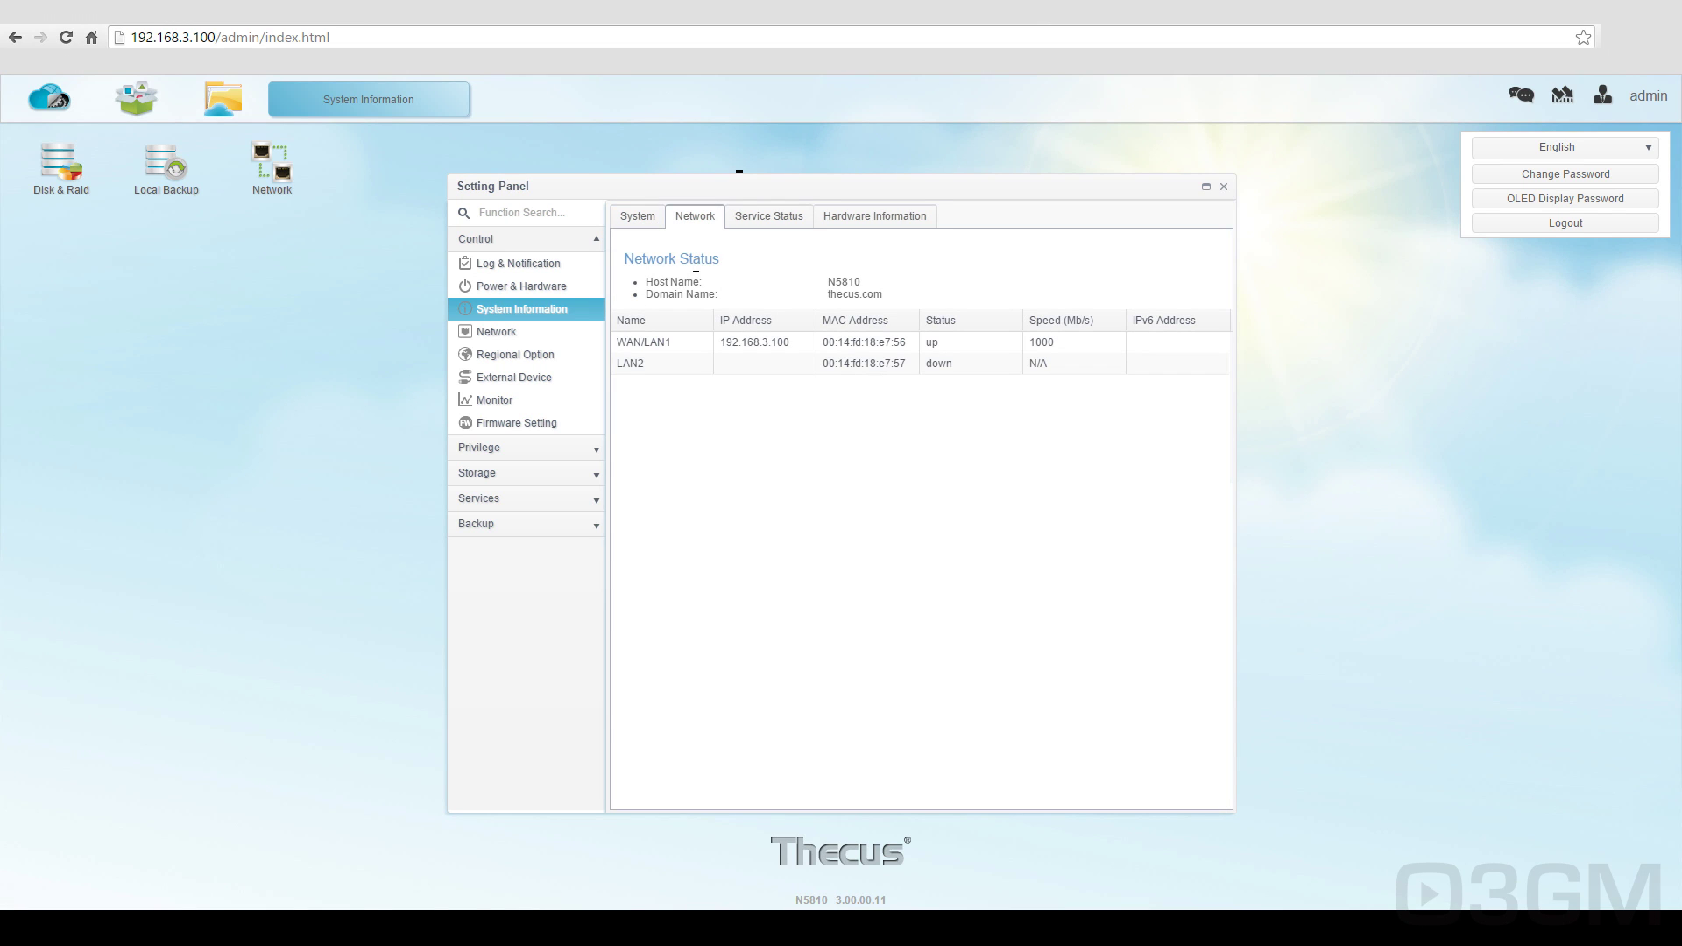
click(760, 226)
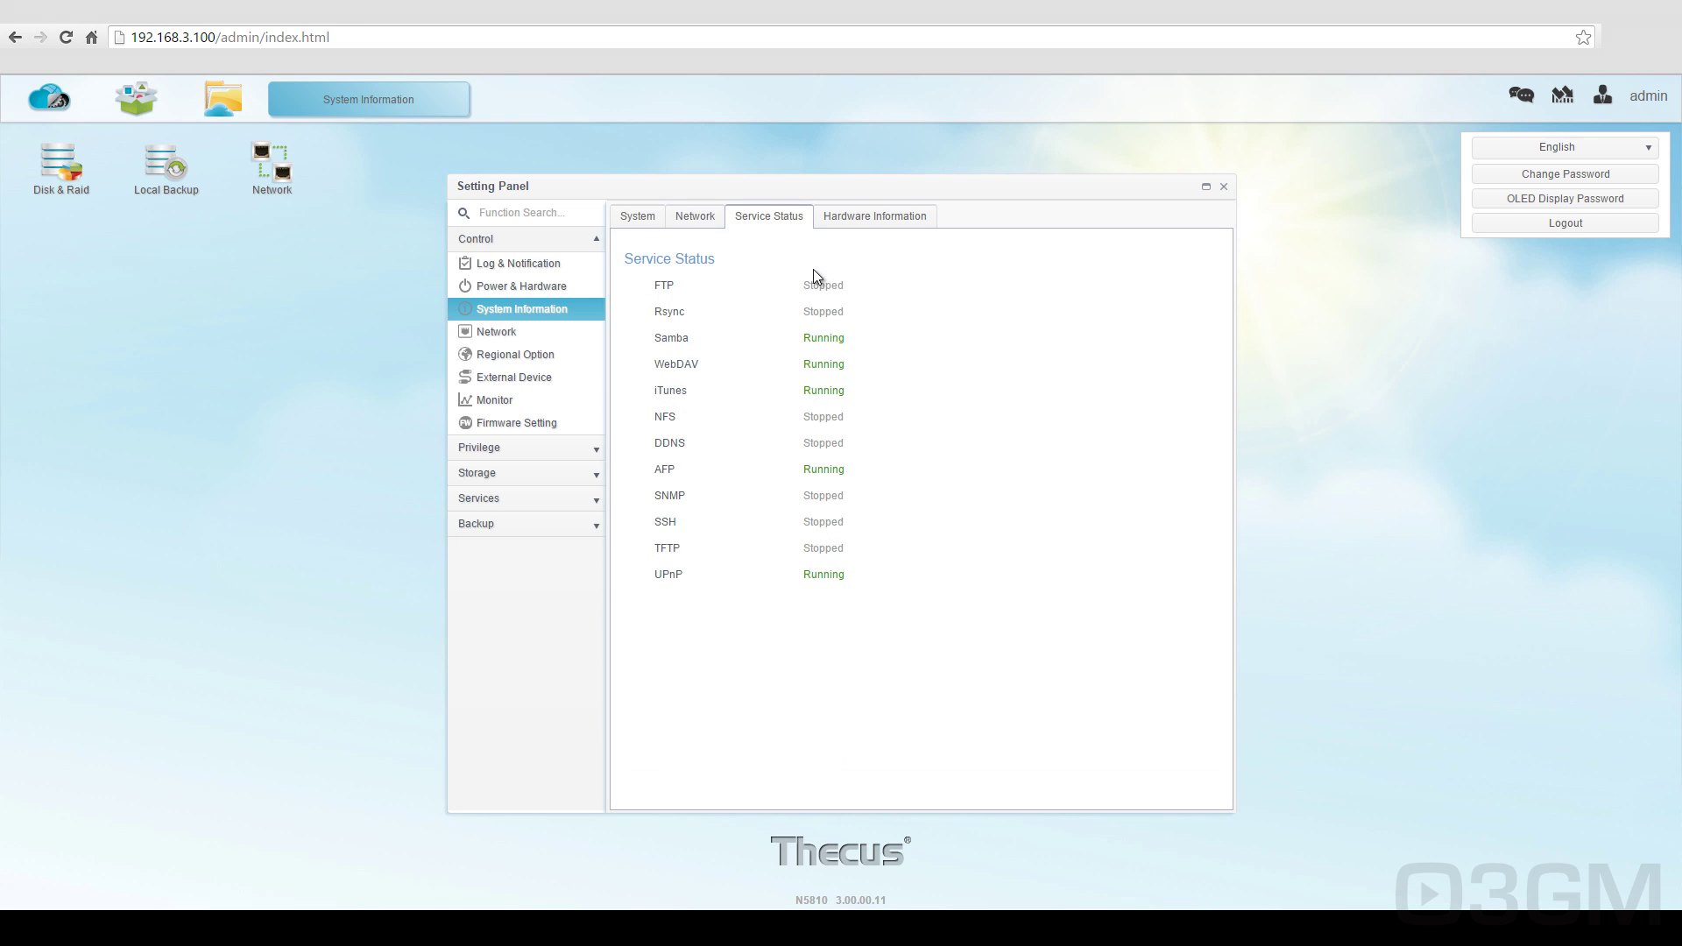
click(859, 221)
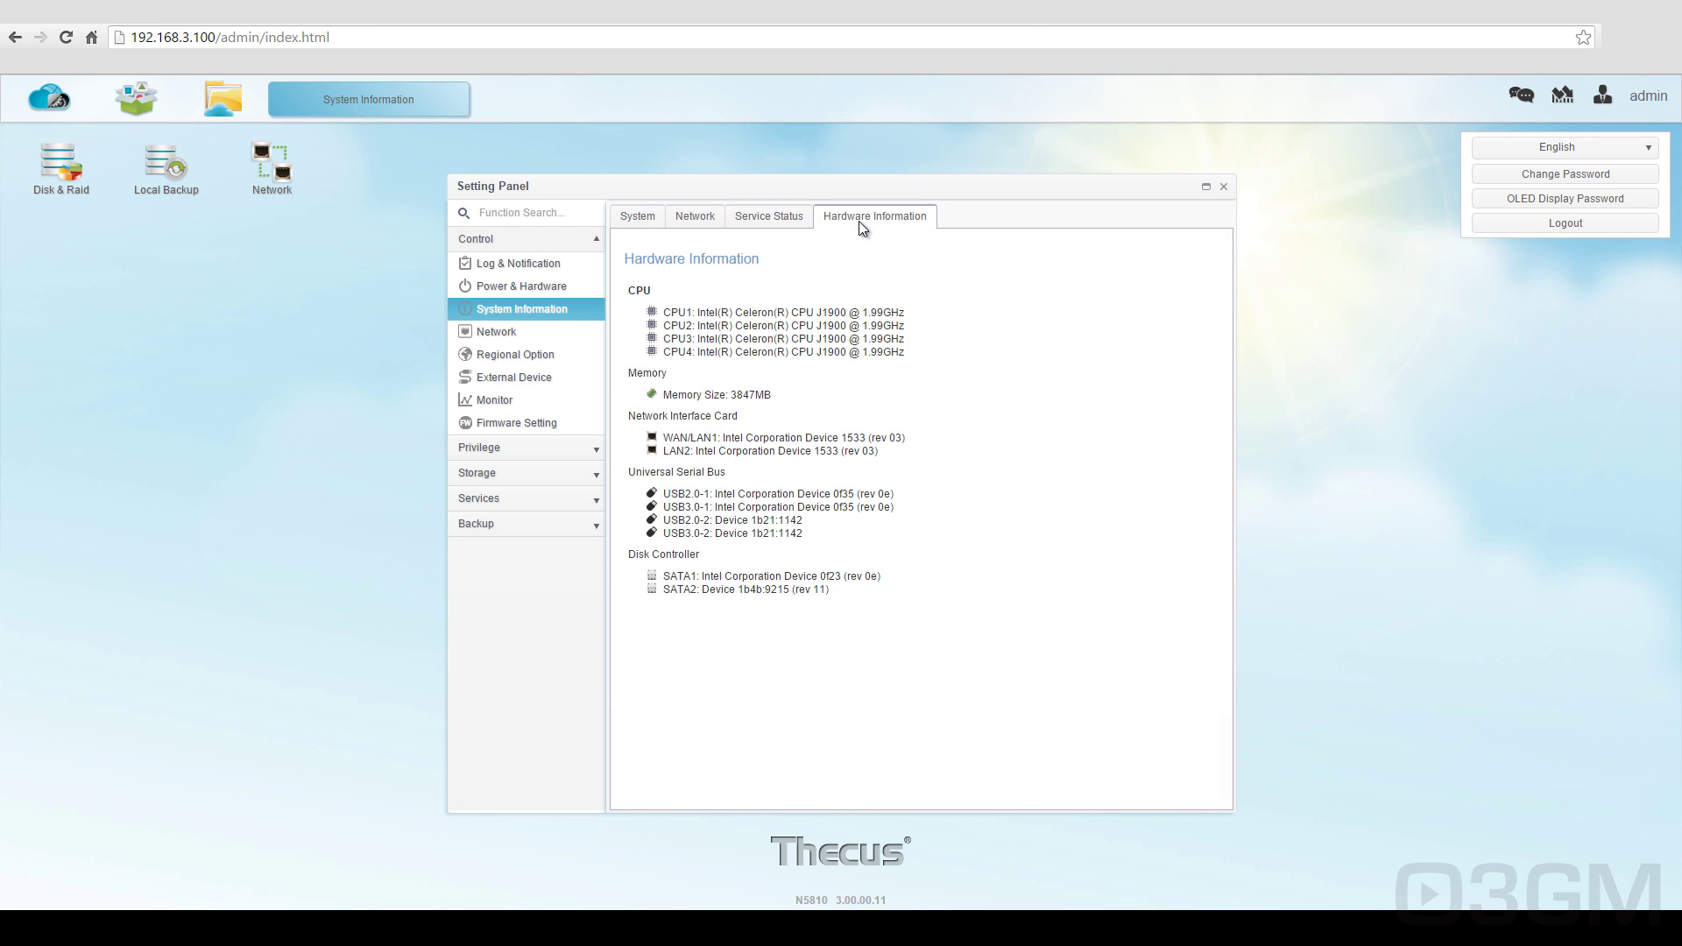
click(495, 331)
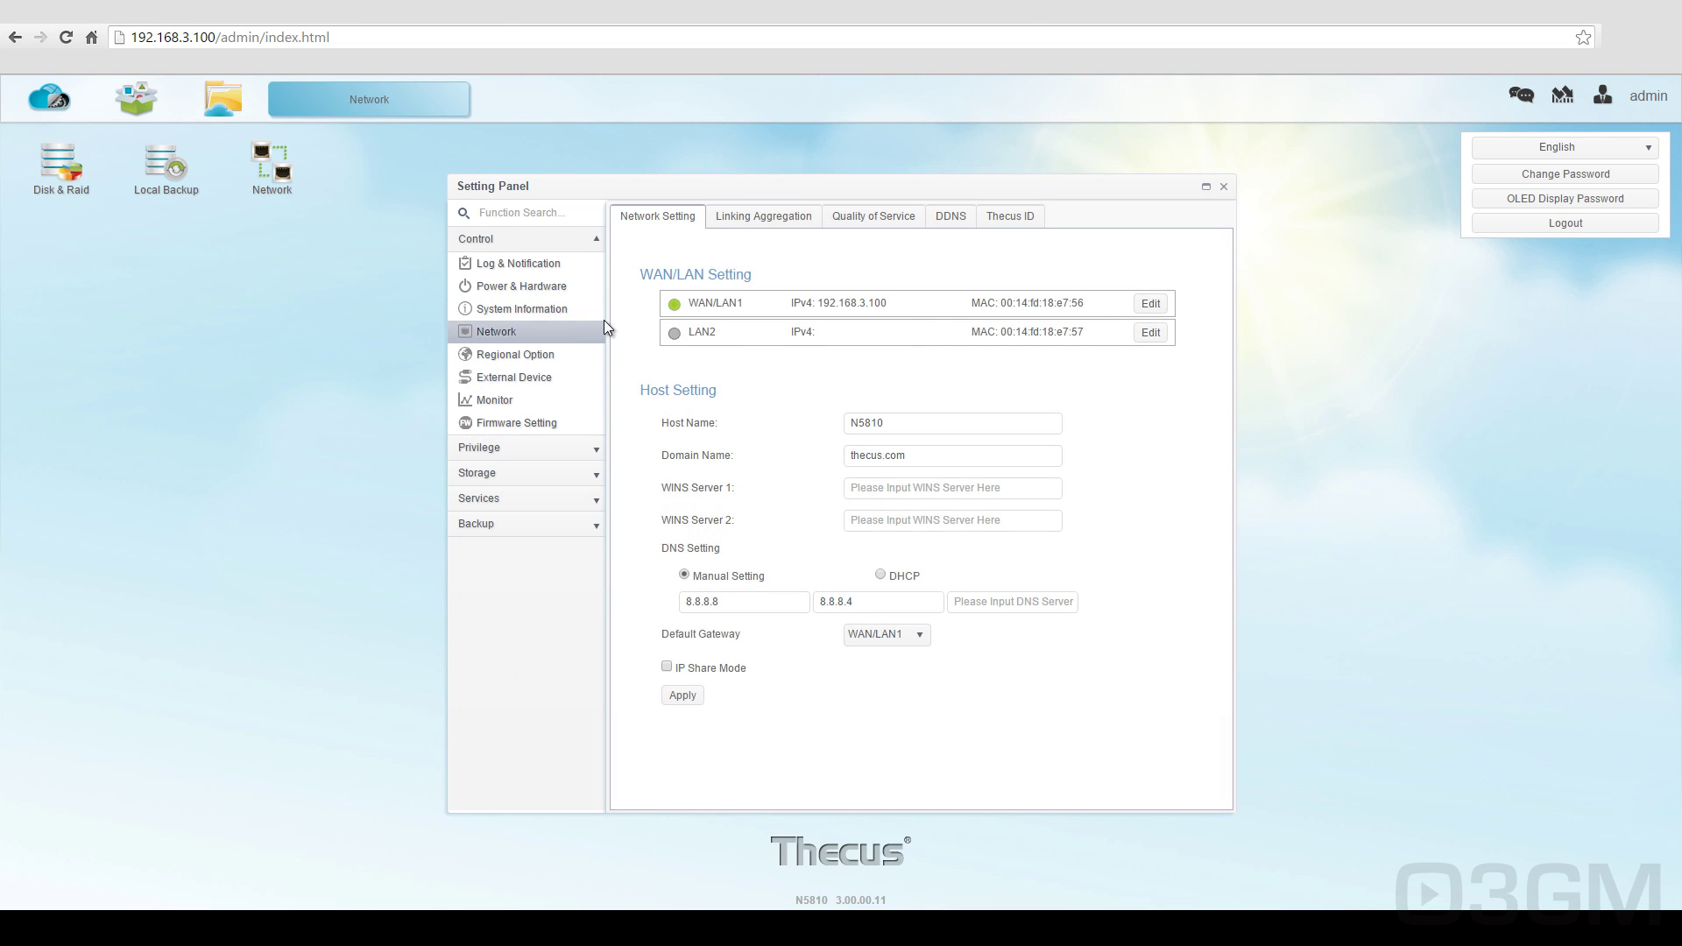
Step: Browse the Network tabs: Linking Aggregation, Quality of Service, DDNS and Thecus ID
click(755, 218)
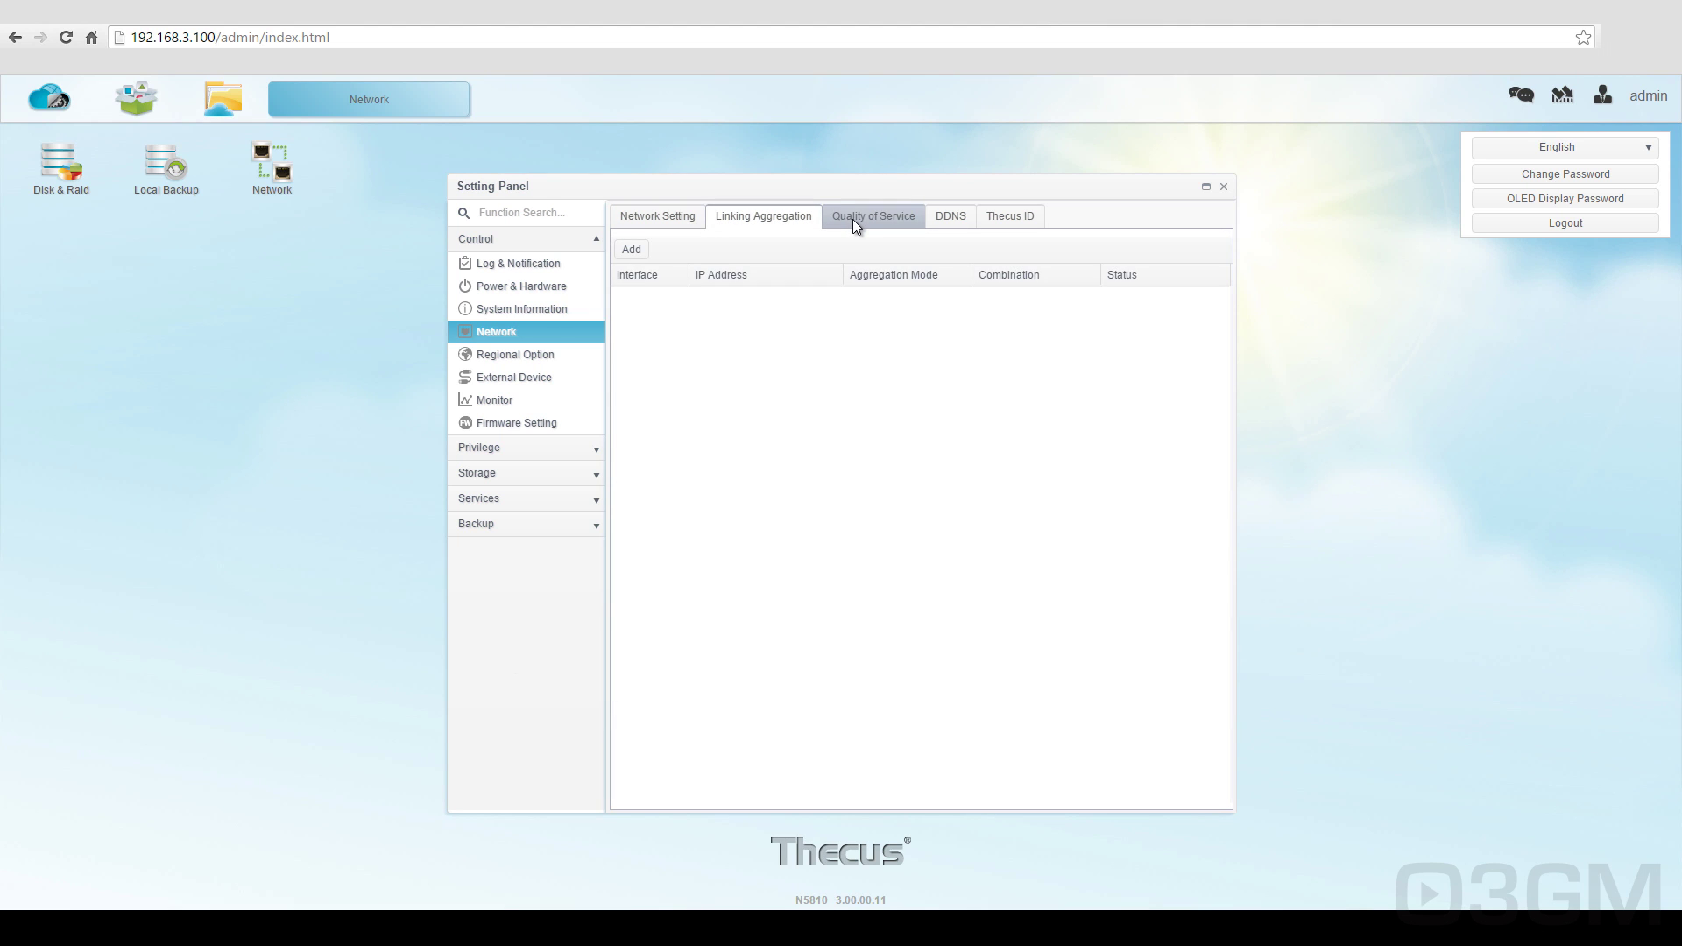
click(853, 219)
click(954, 221)
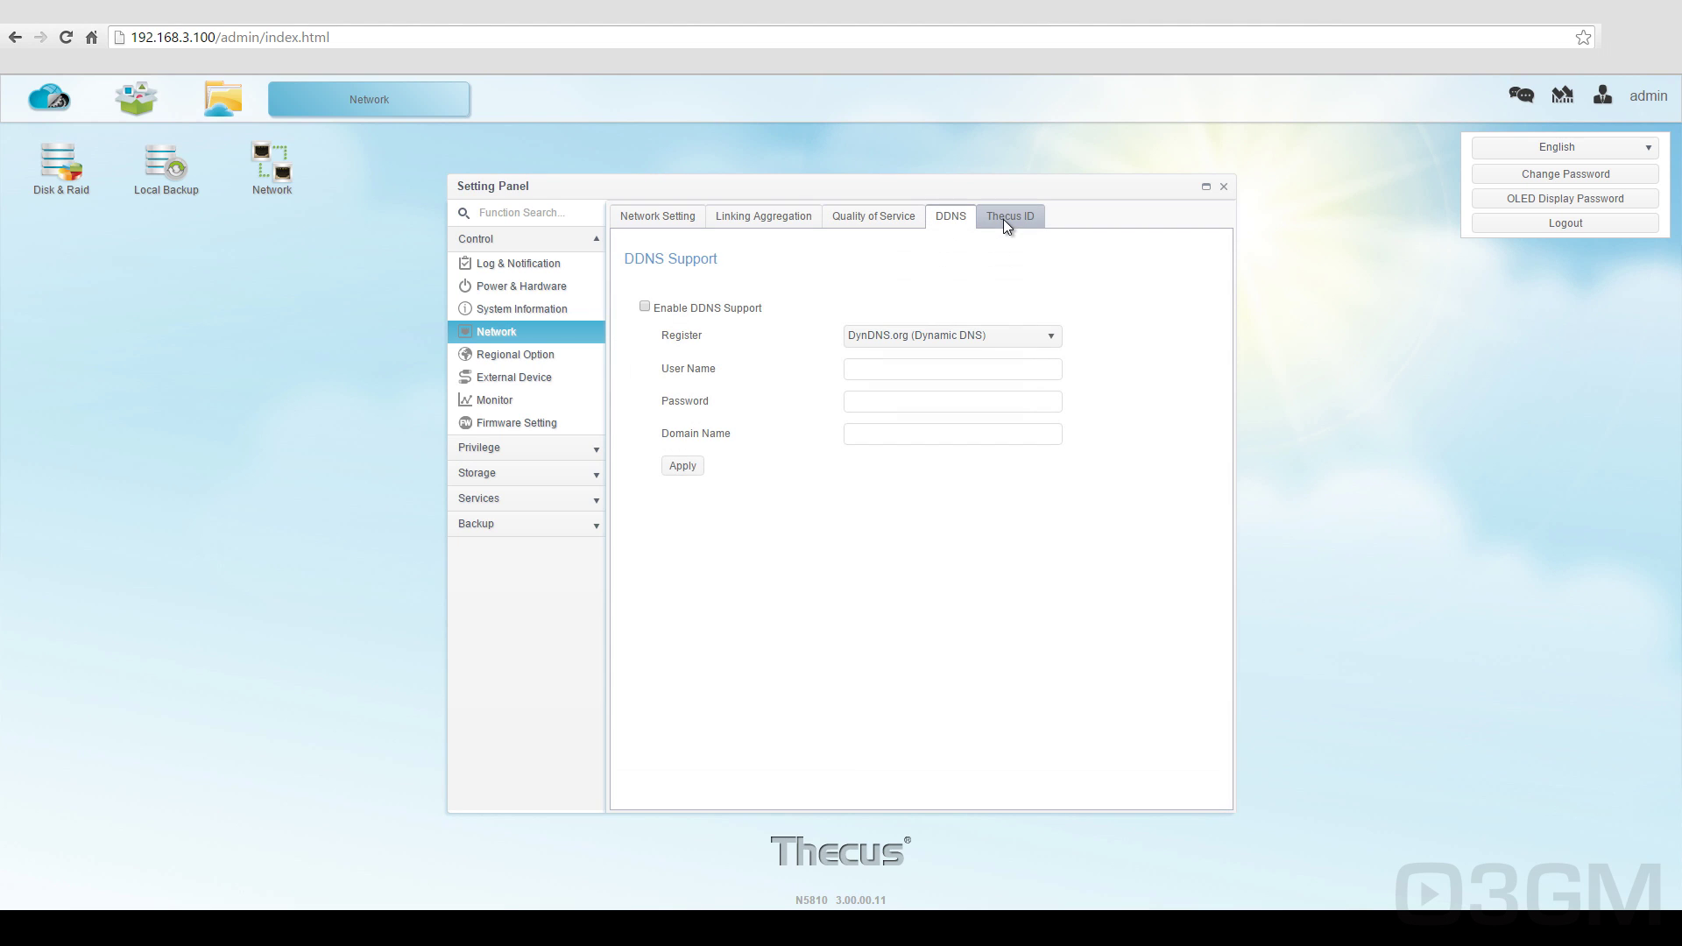
click(1004, 223)
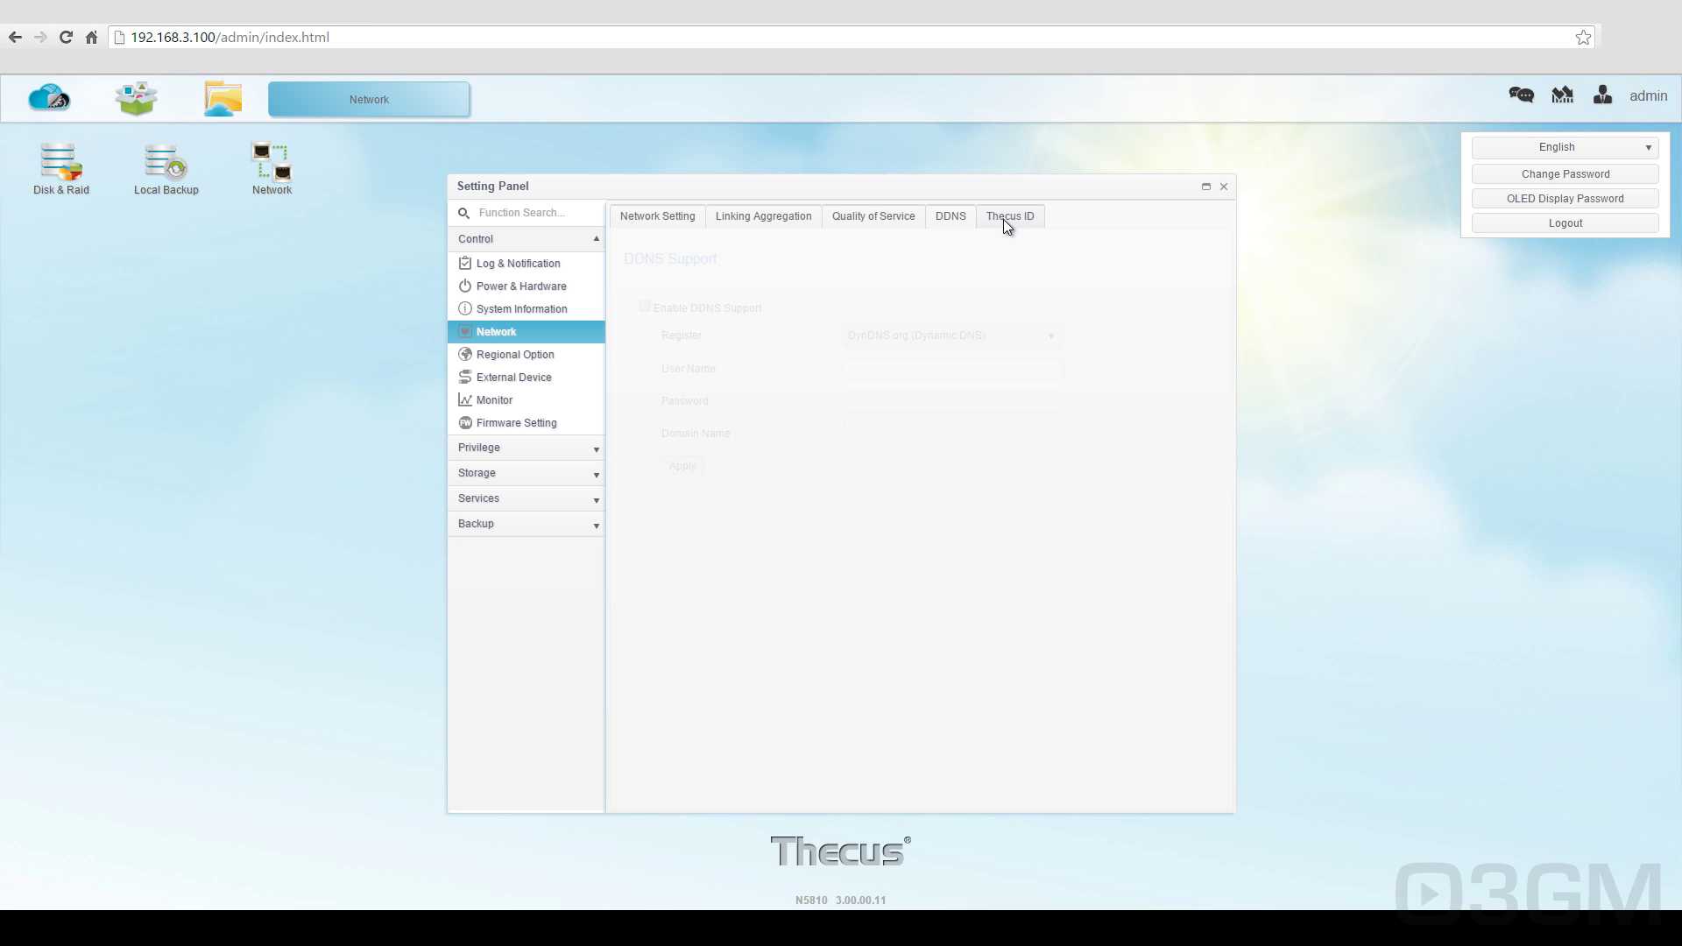
Step: View Regional Option, External Device and its Printer tab, then open the usage Monitor
click(574, 360)
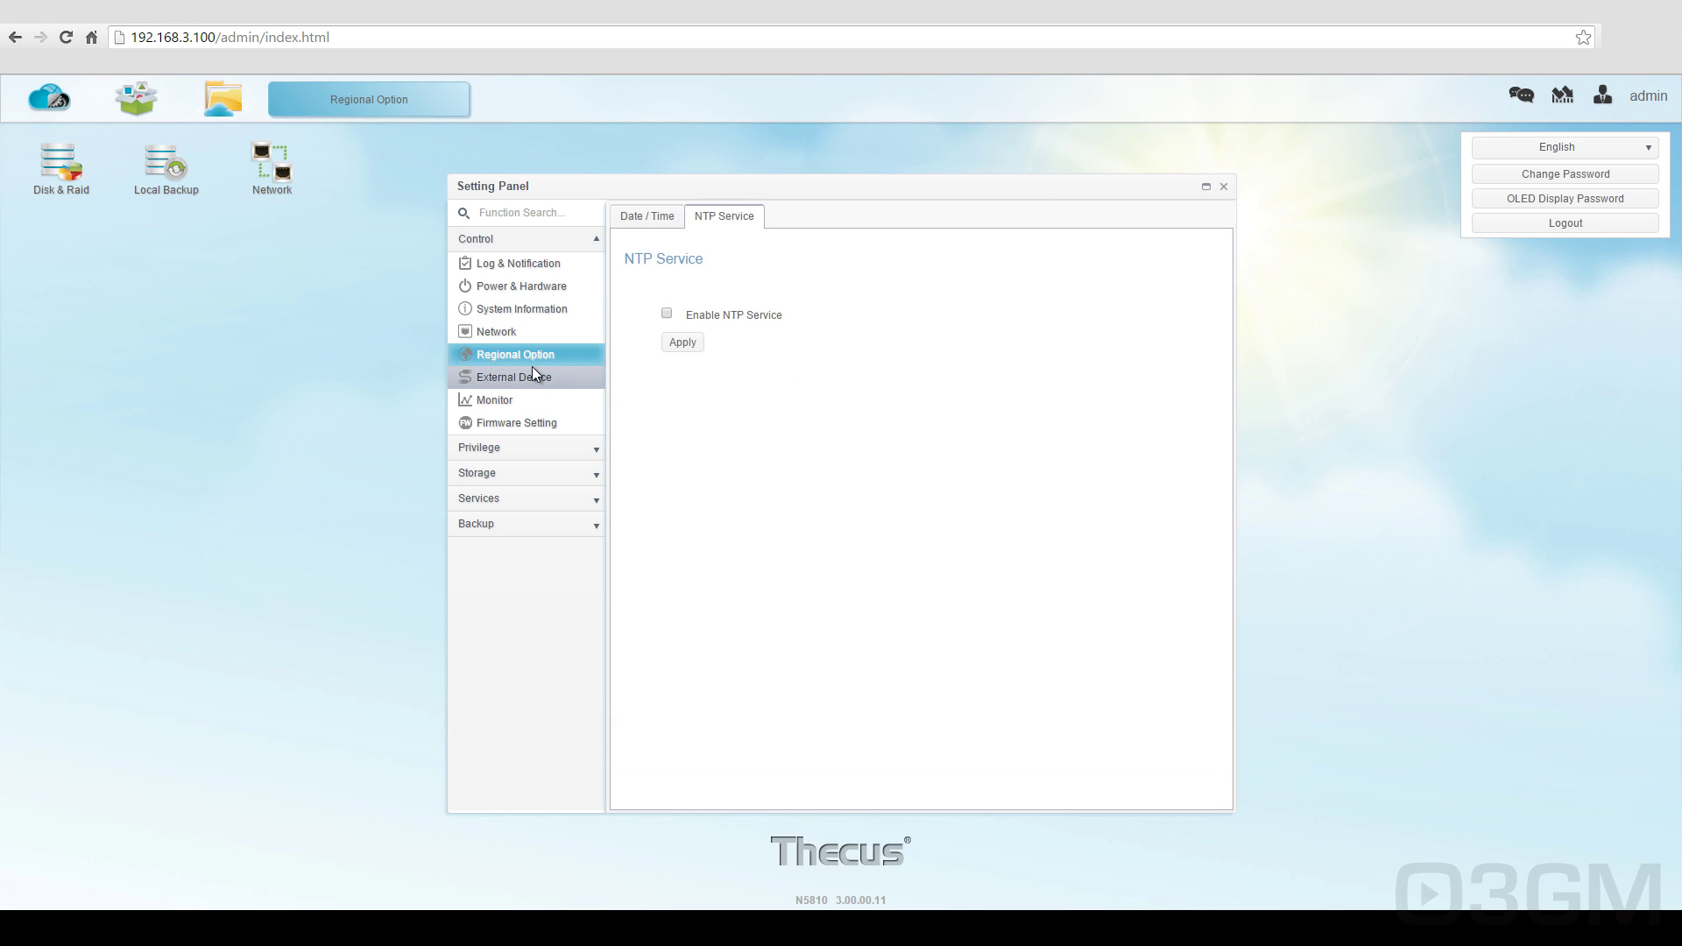
click(536, 377)
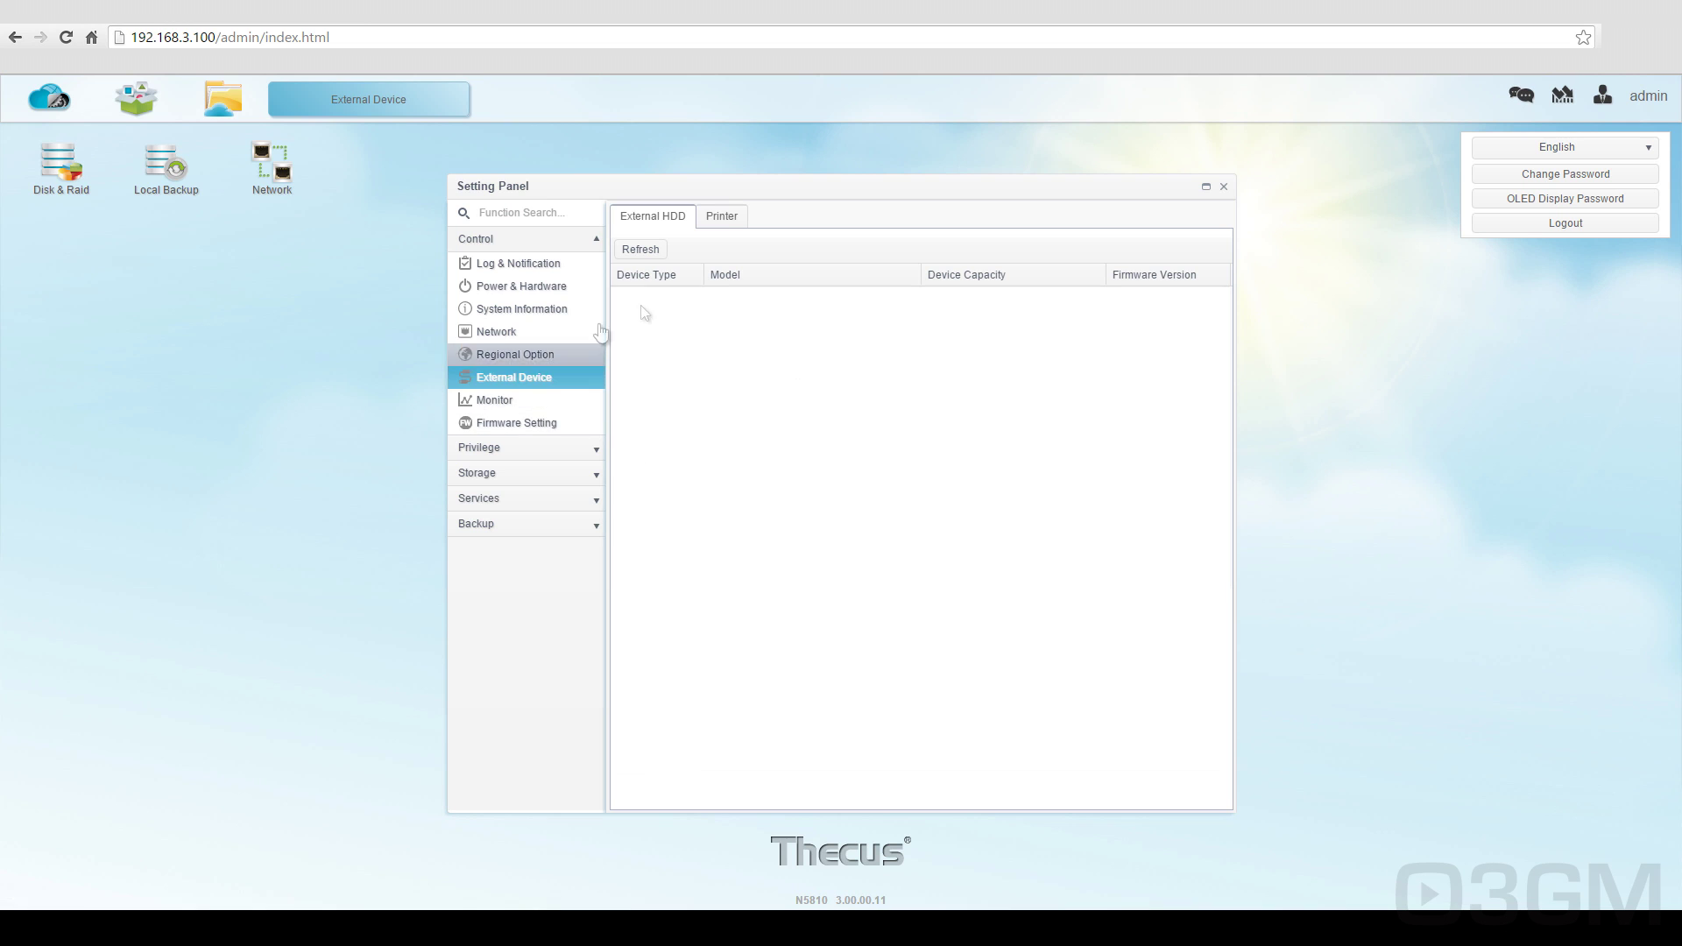
click(720, 219)
click(496, 400)
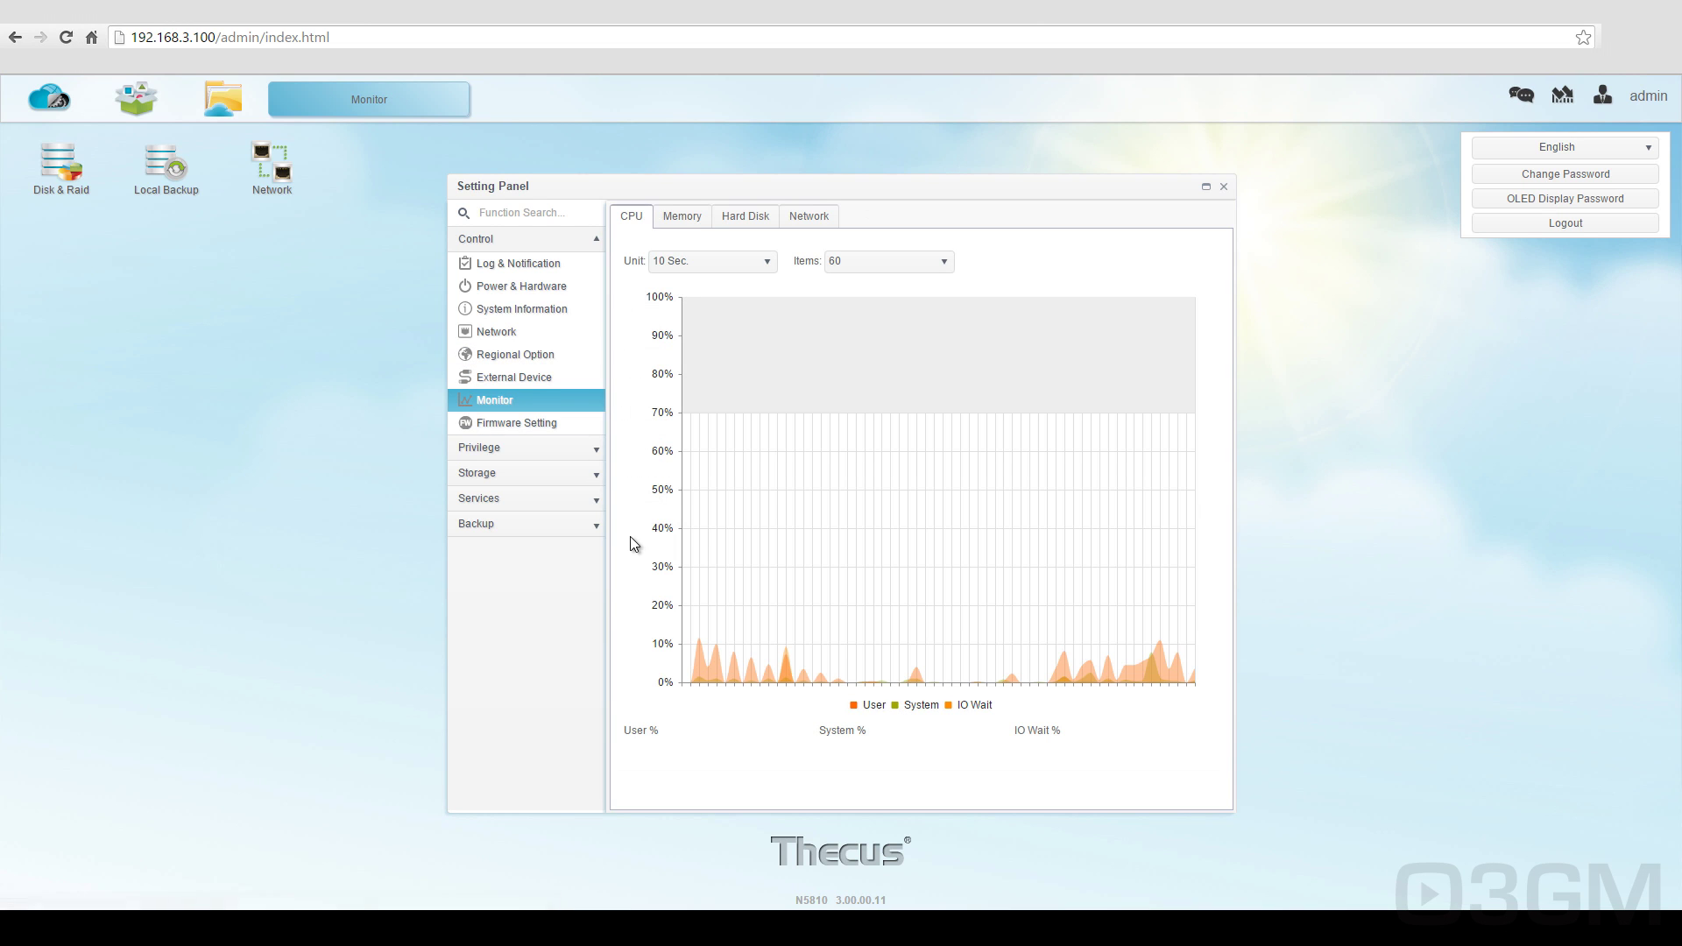
Step: View the Memory, Hard Disk and Network usage charts in Monitor
click(673, 222)
click(743, 217)
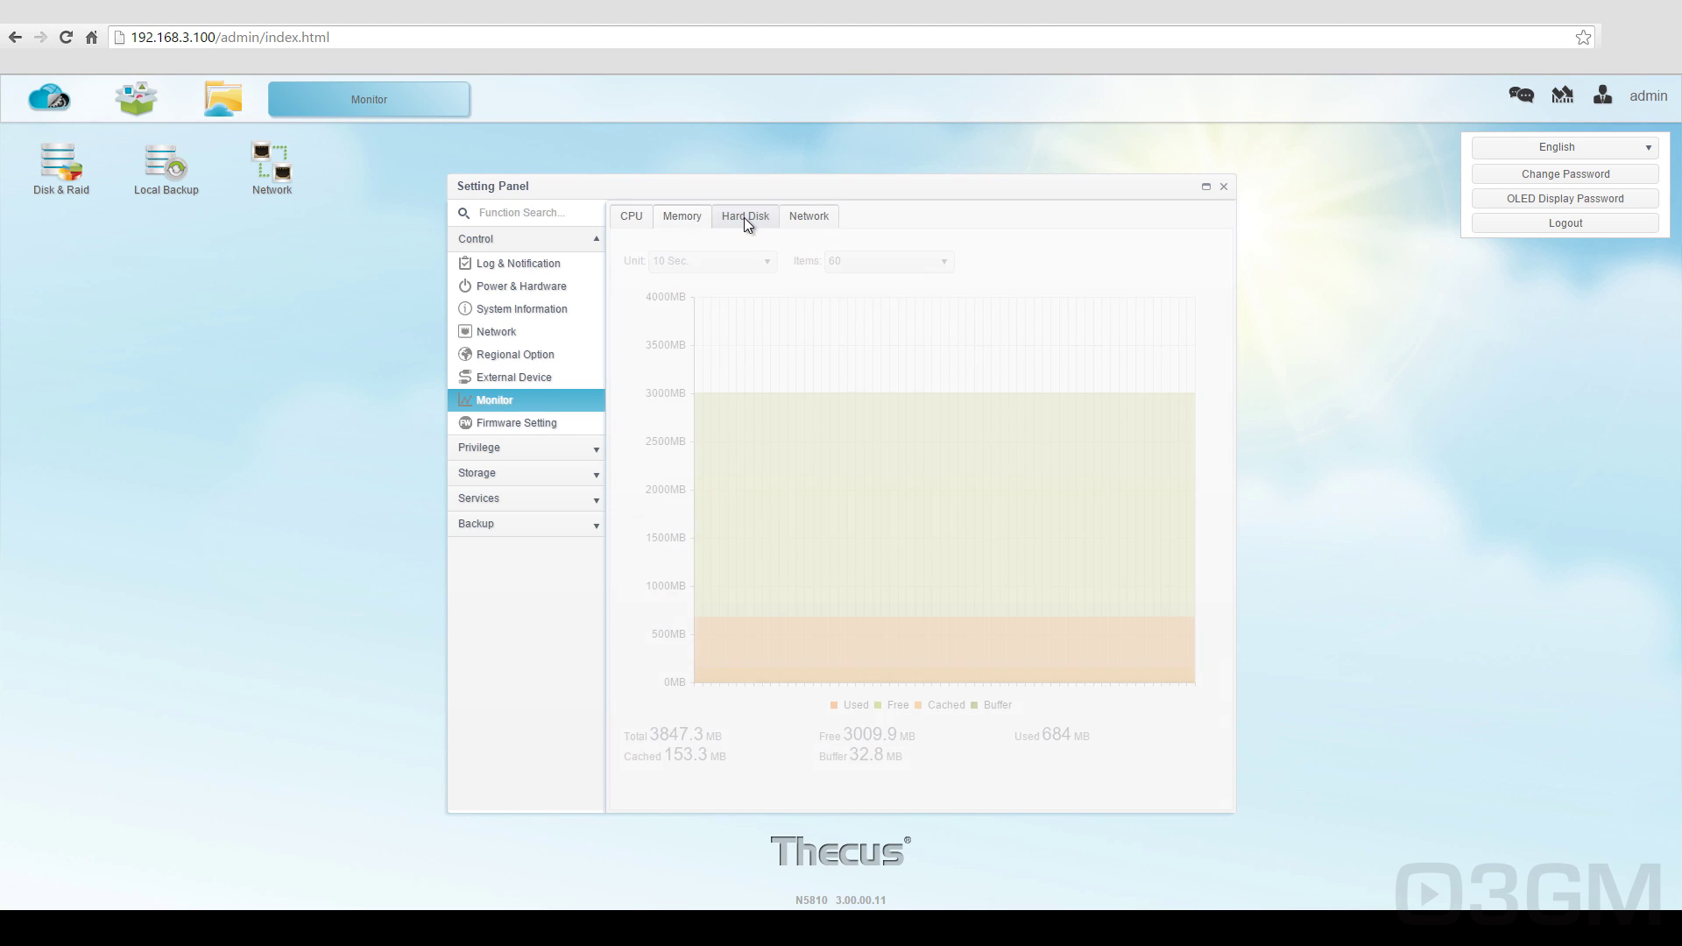
drag(793, 217, 788, 217)
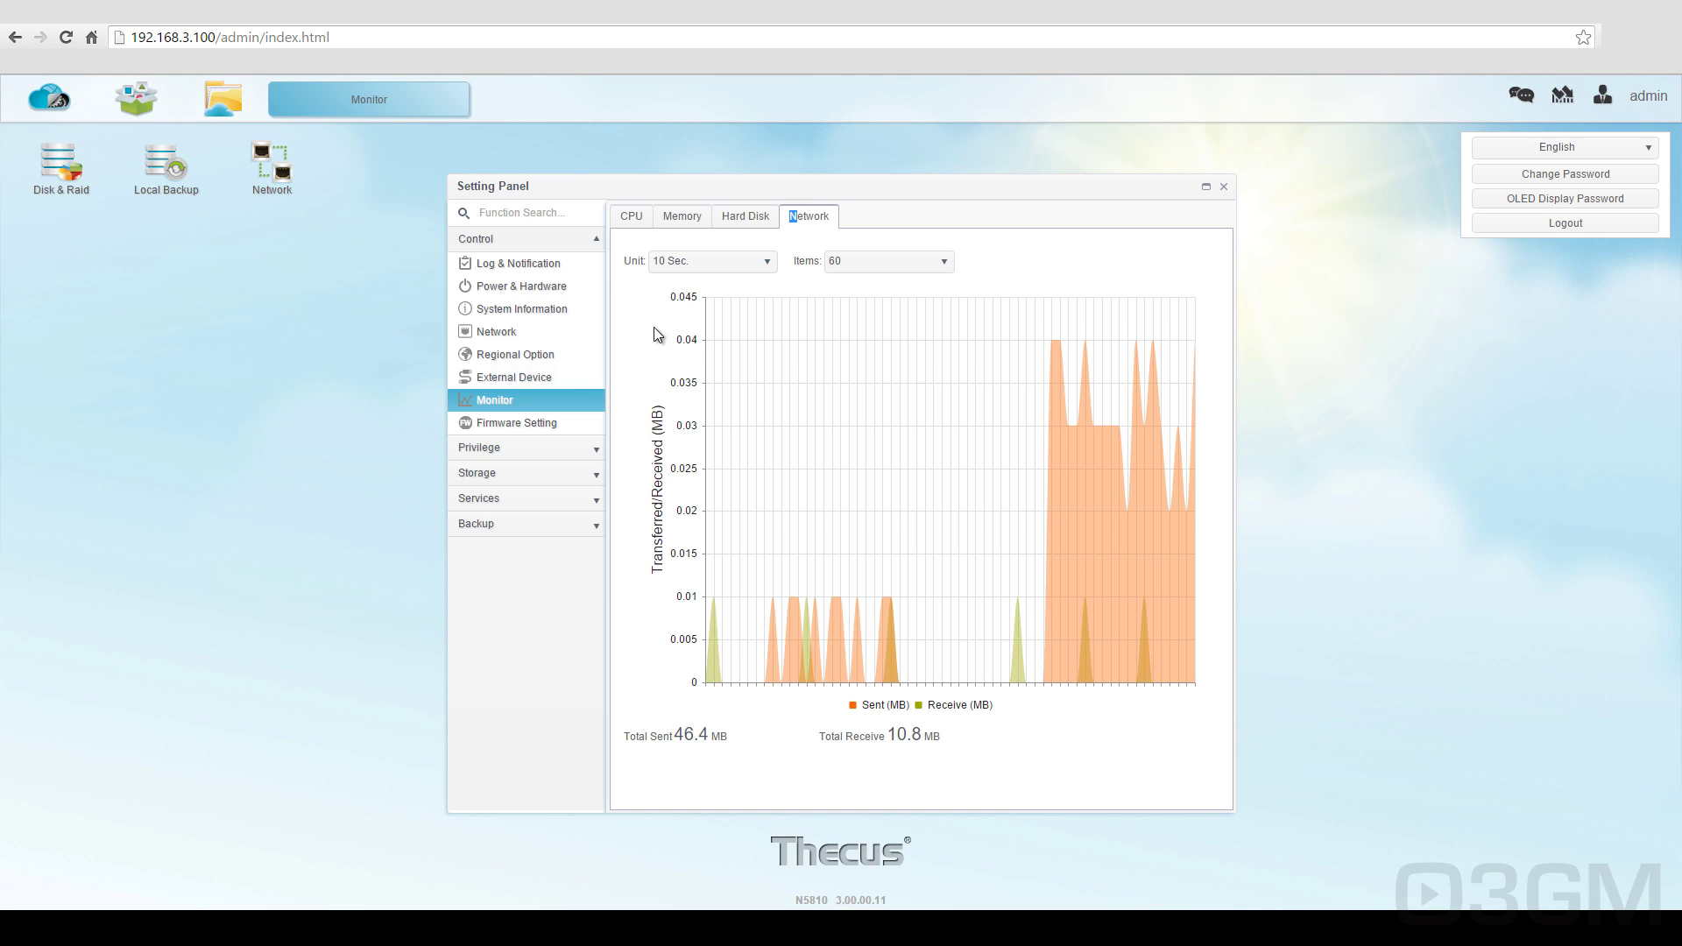
Step: Browse Firmware Setting's Configuration Management, Auto Upgrade and Reset to Default pages
click(523, 426)
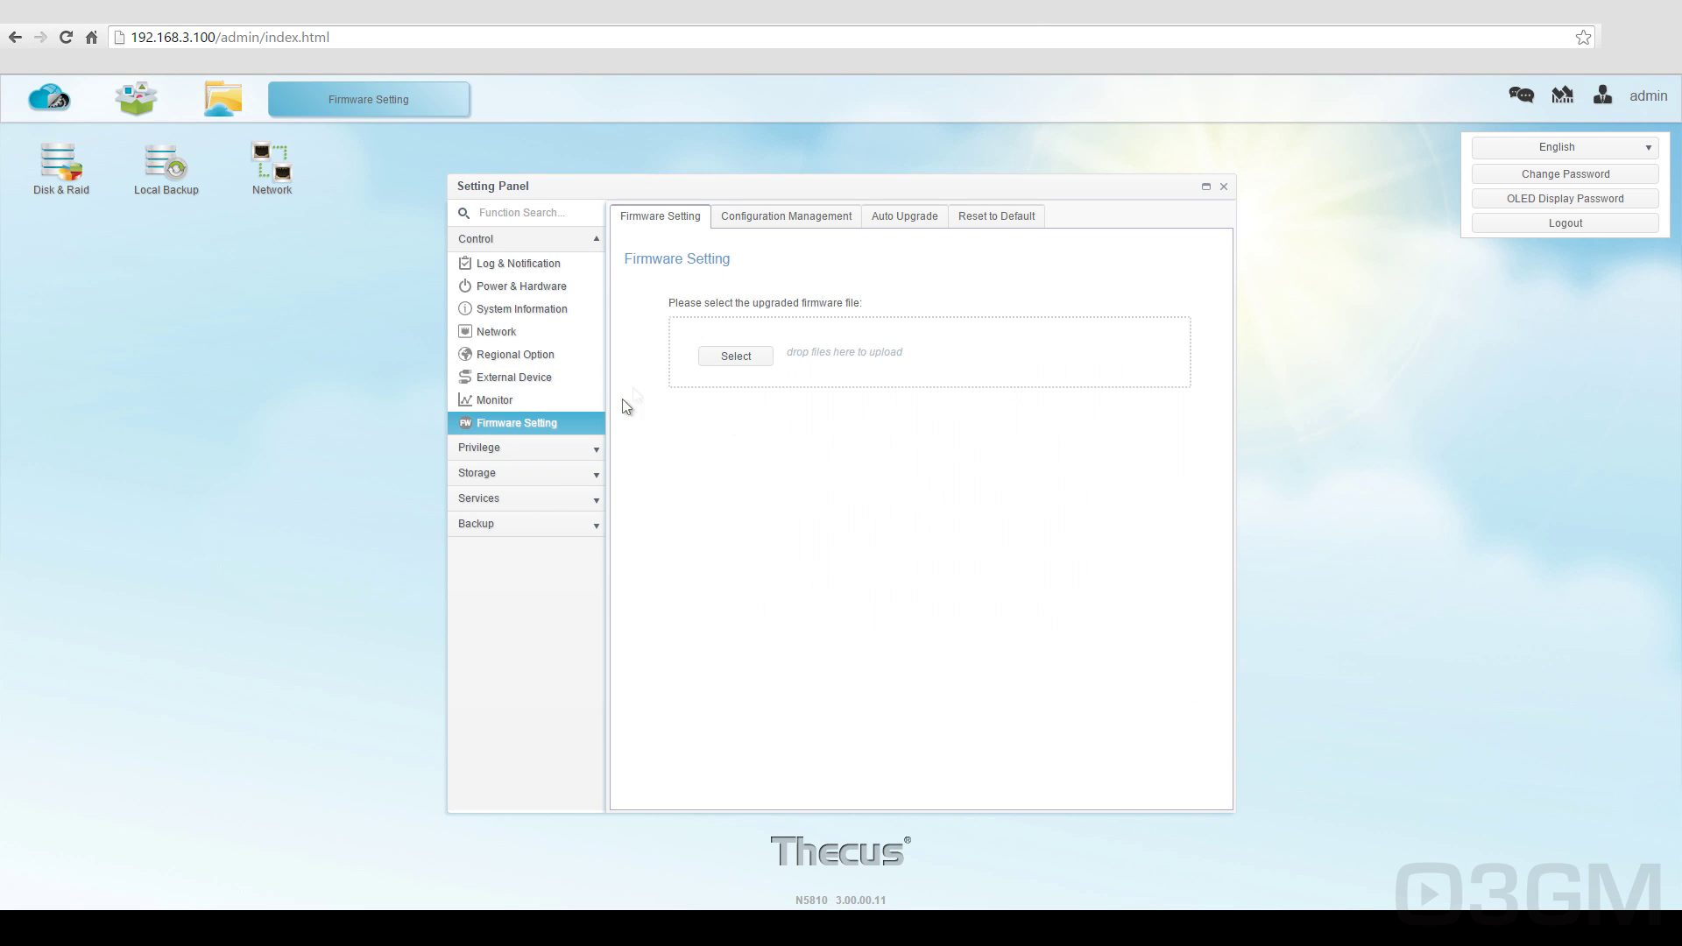
click(767, 214)
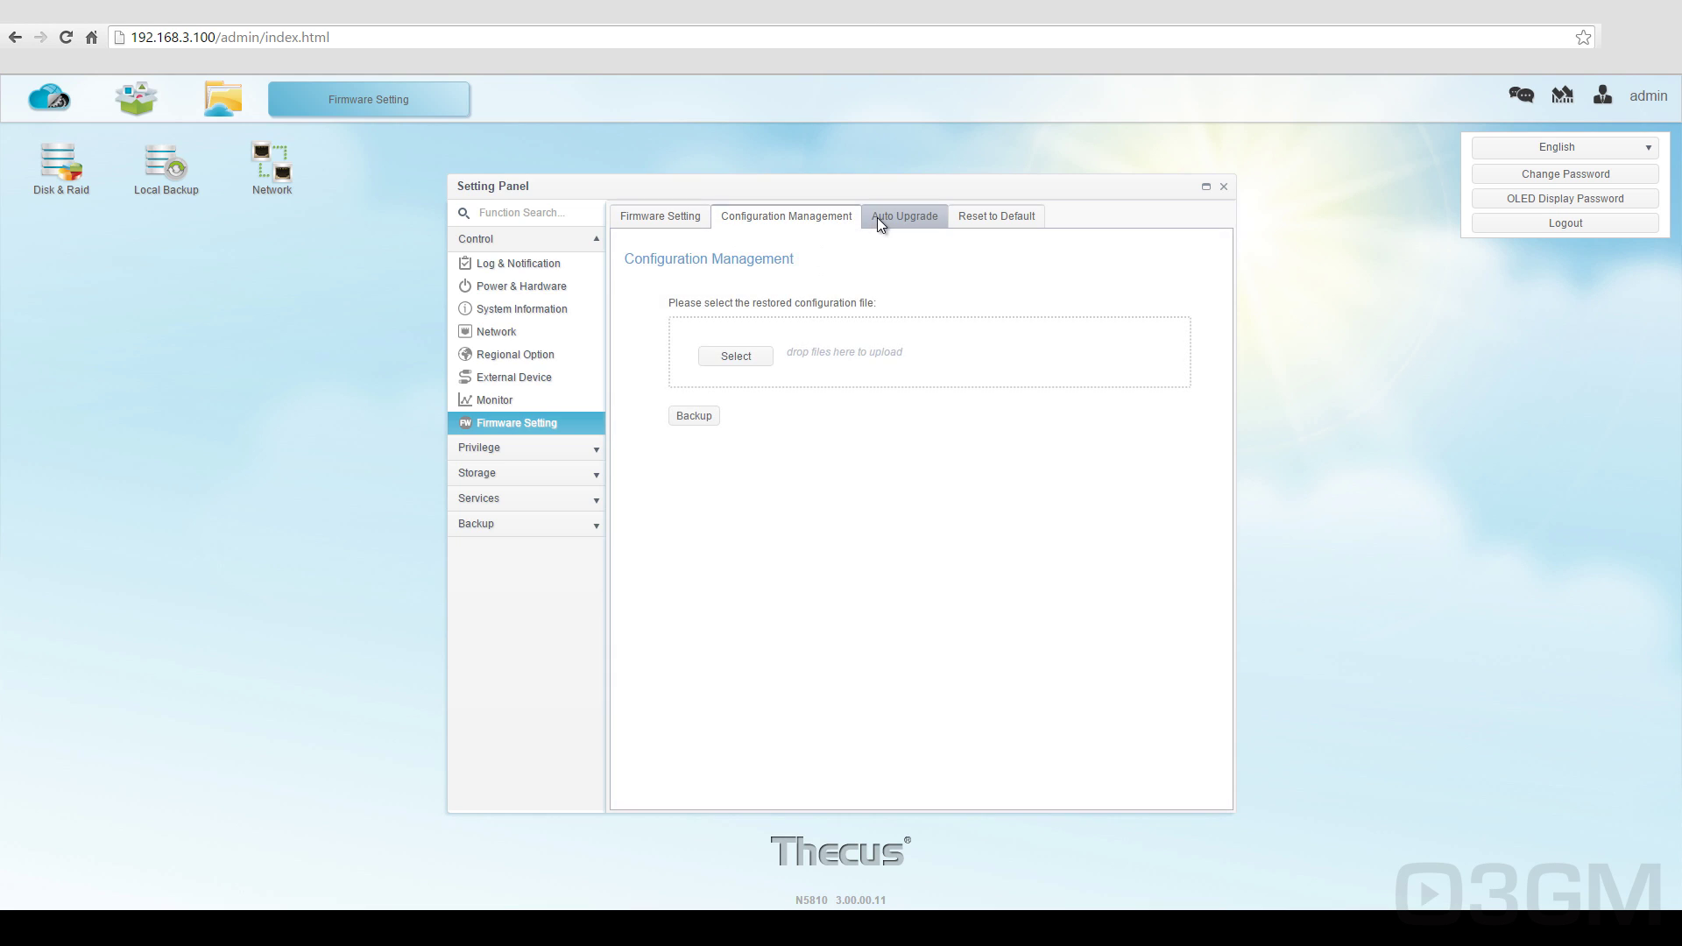
click(877, 219)
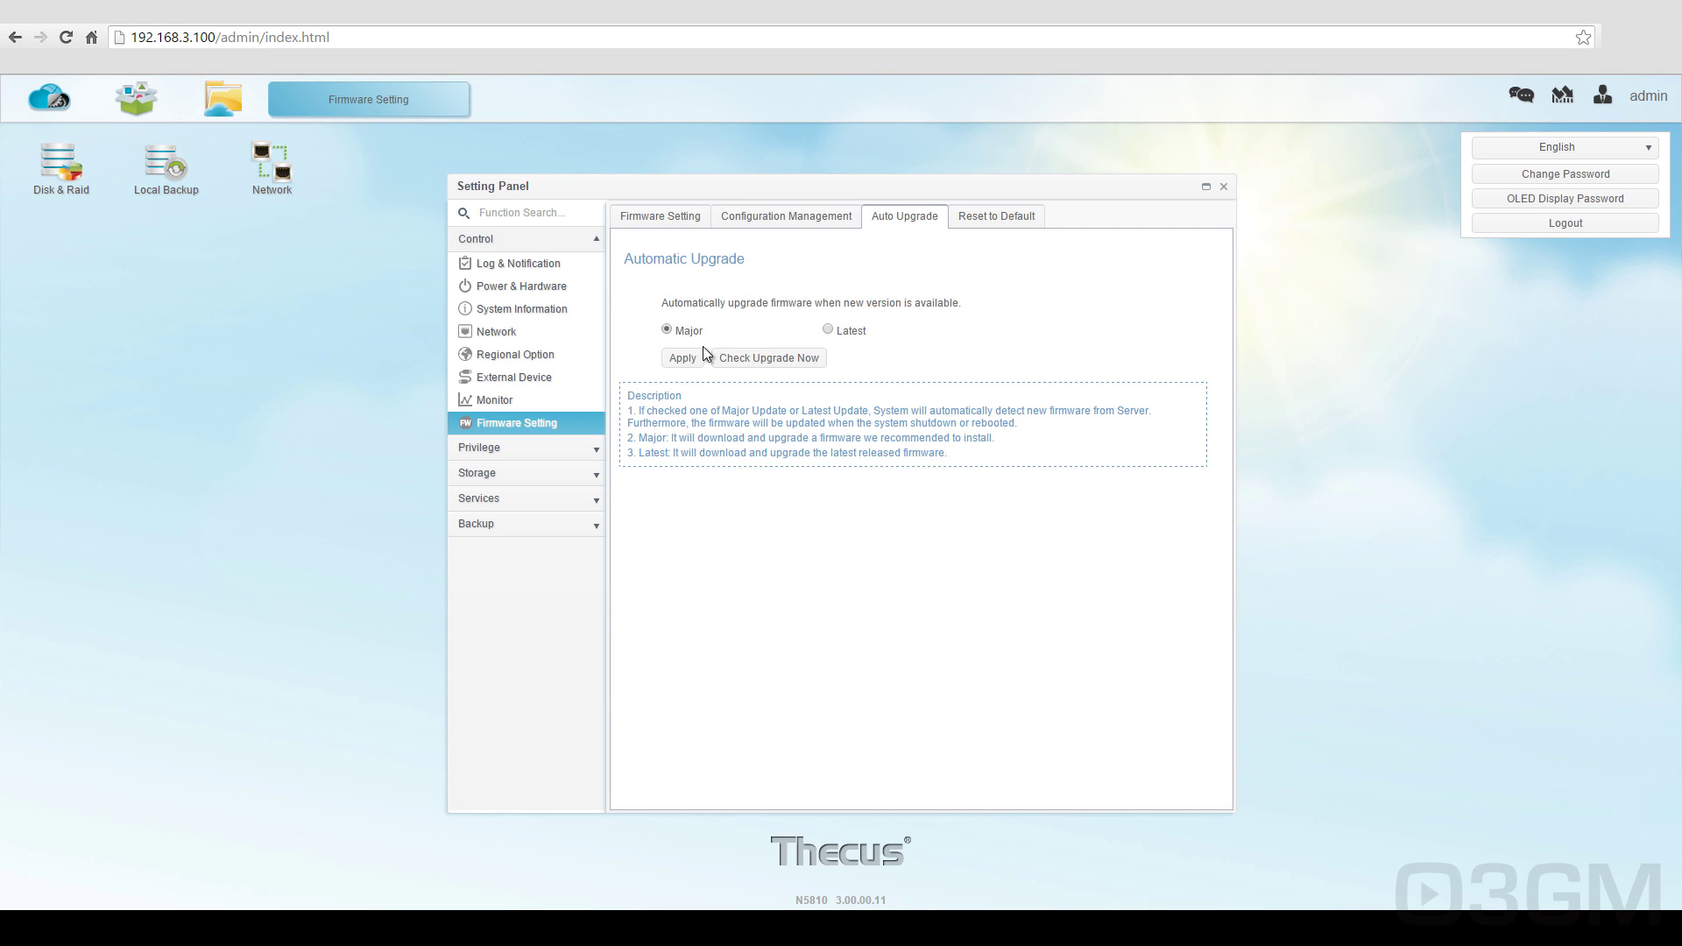
click(981, 229)
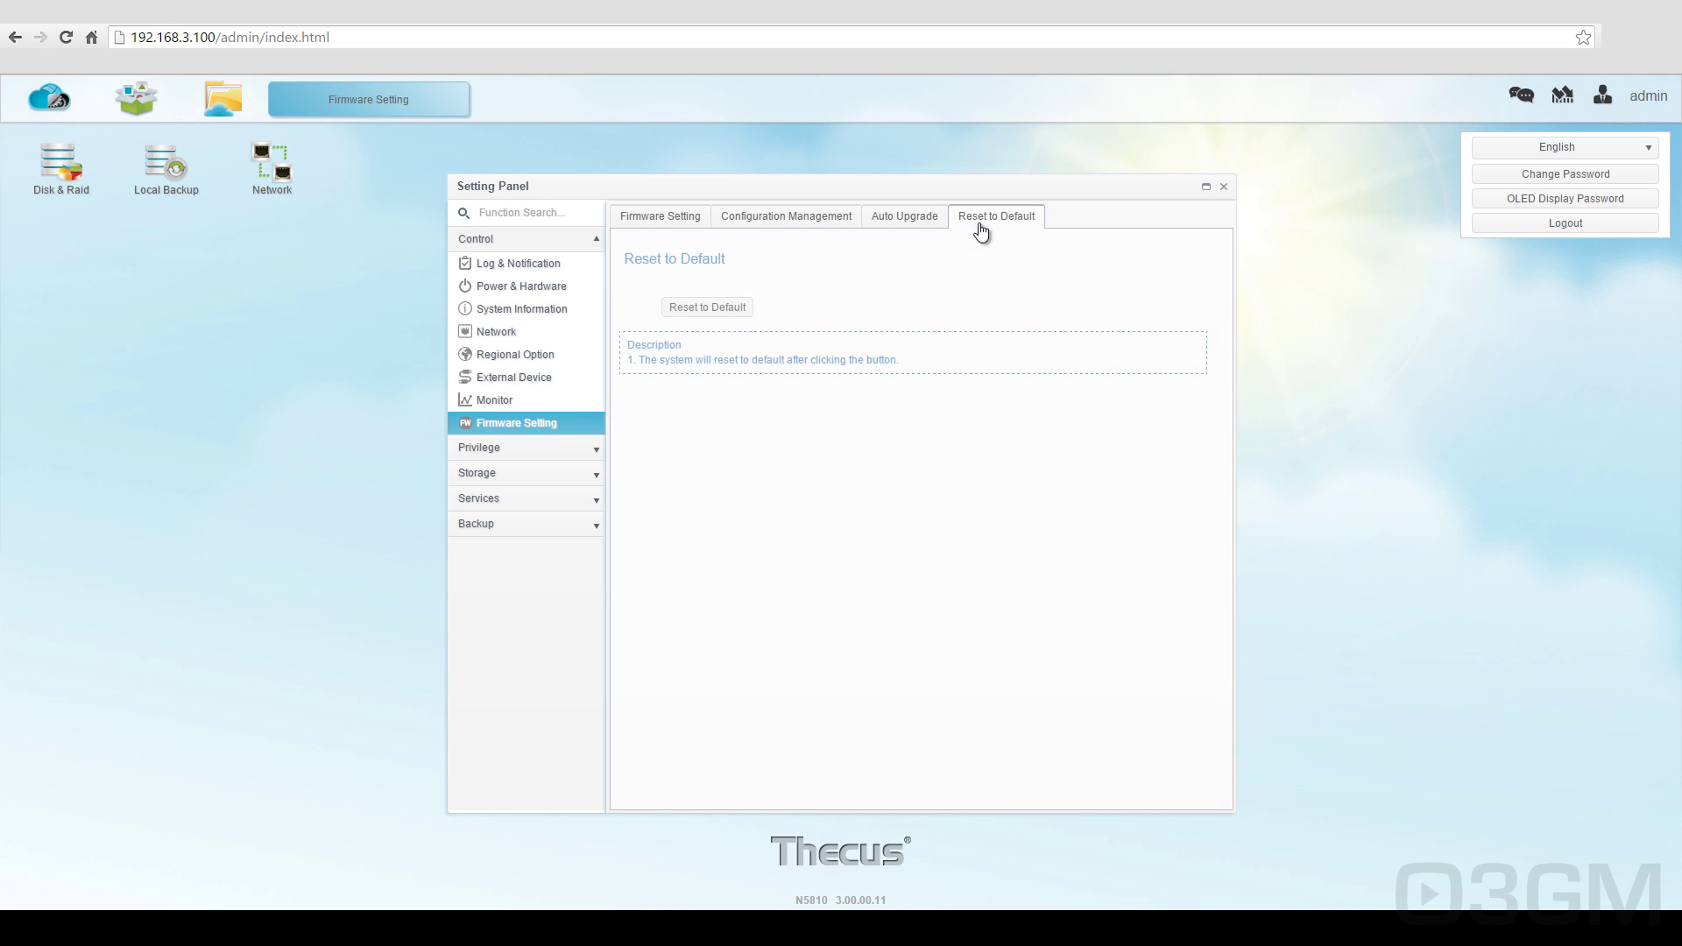
click(521, 445)
Step: View the shared folders, then Local Account's Group, User Quota and Backup & Restore tabs
click(525, 476)
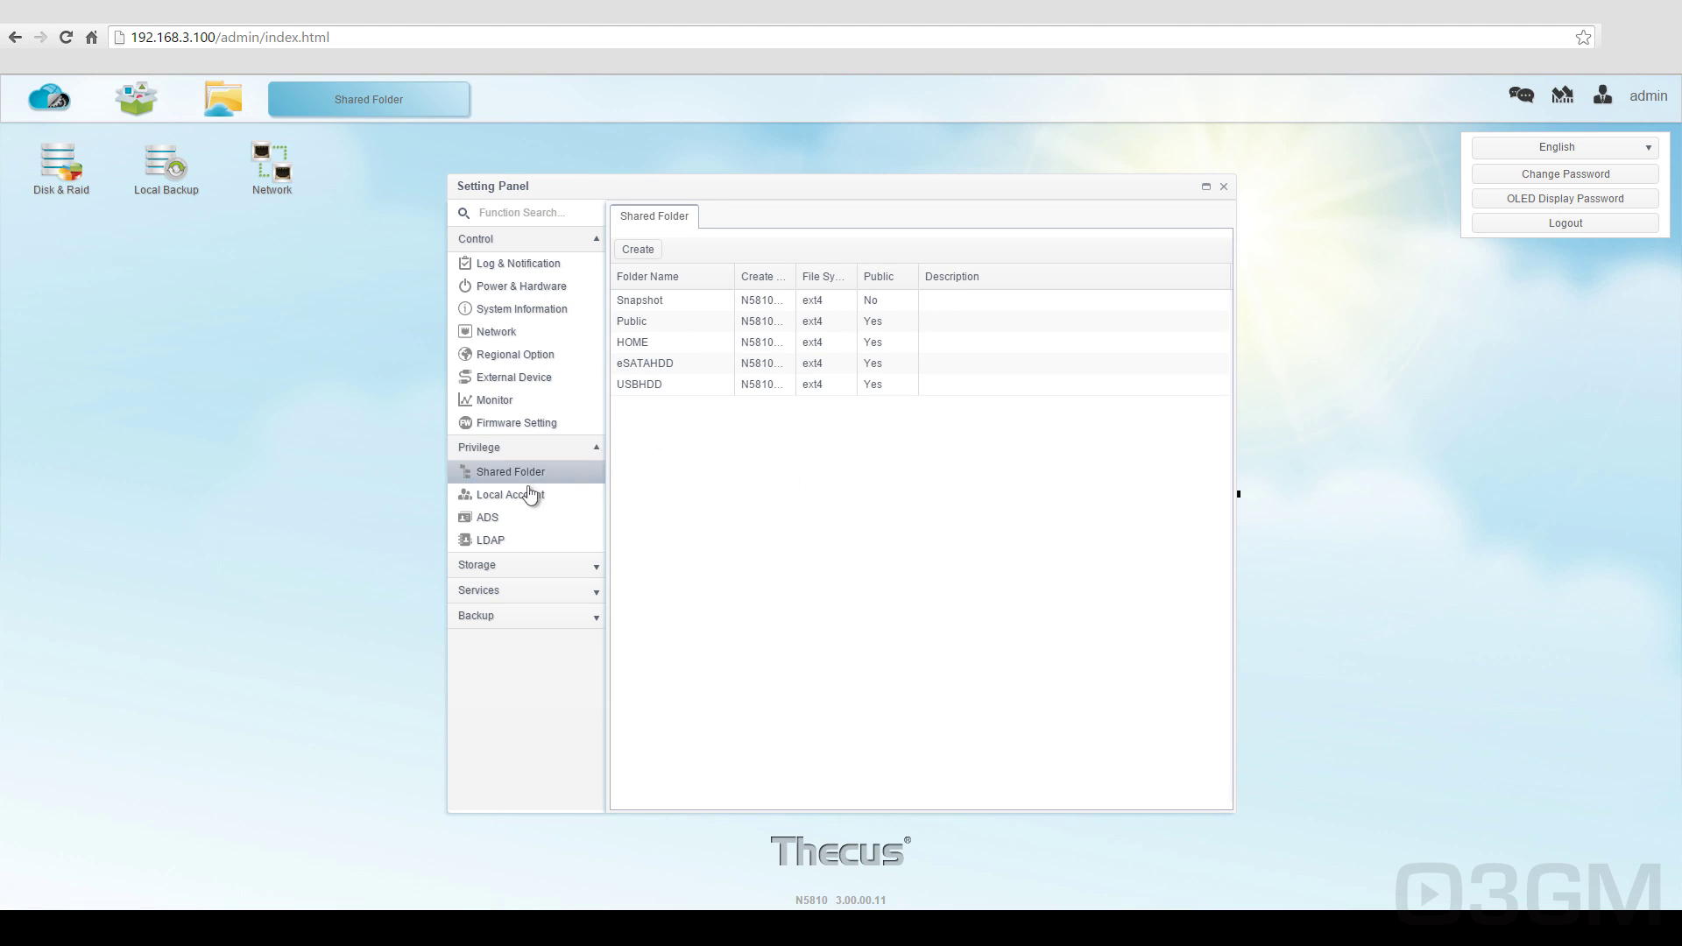
click(525, 494)
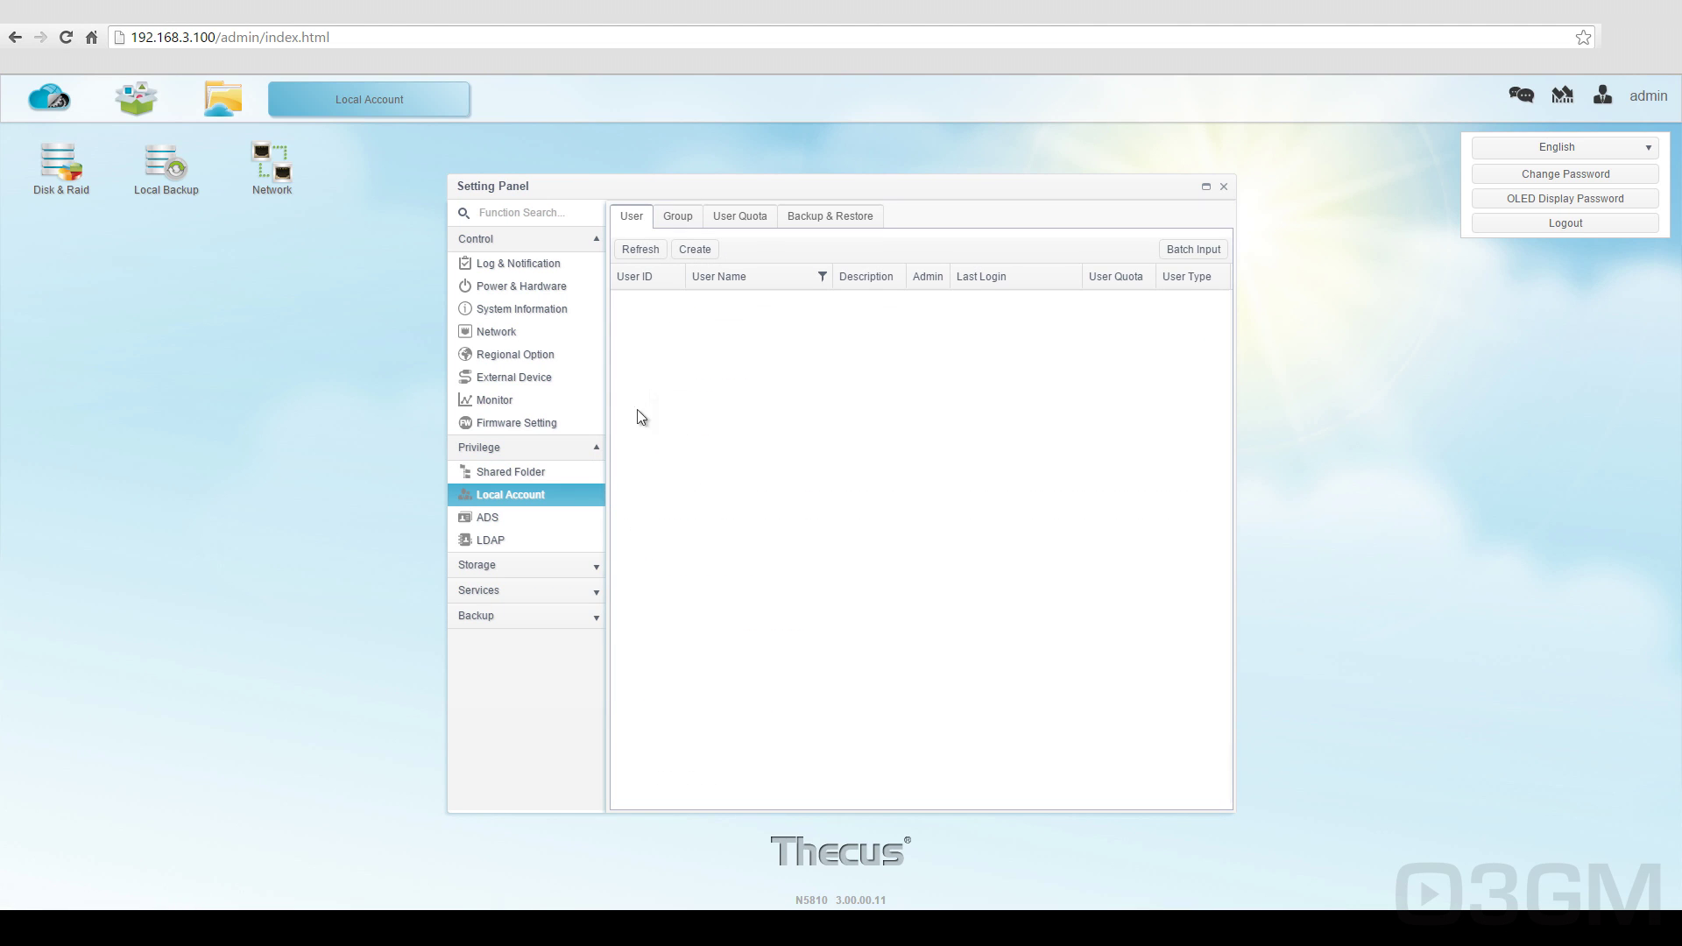
click(673, 219)
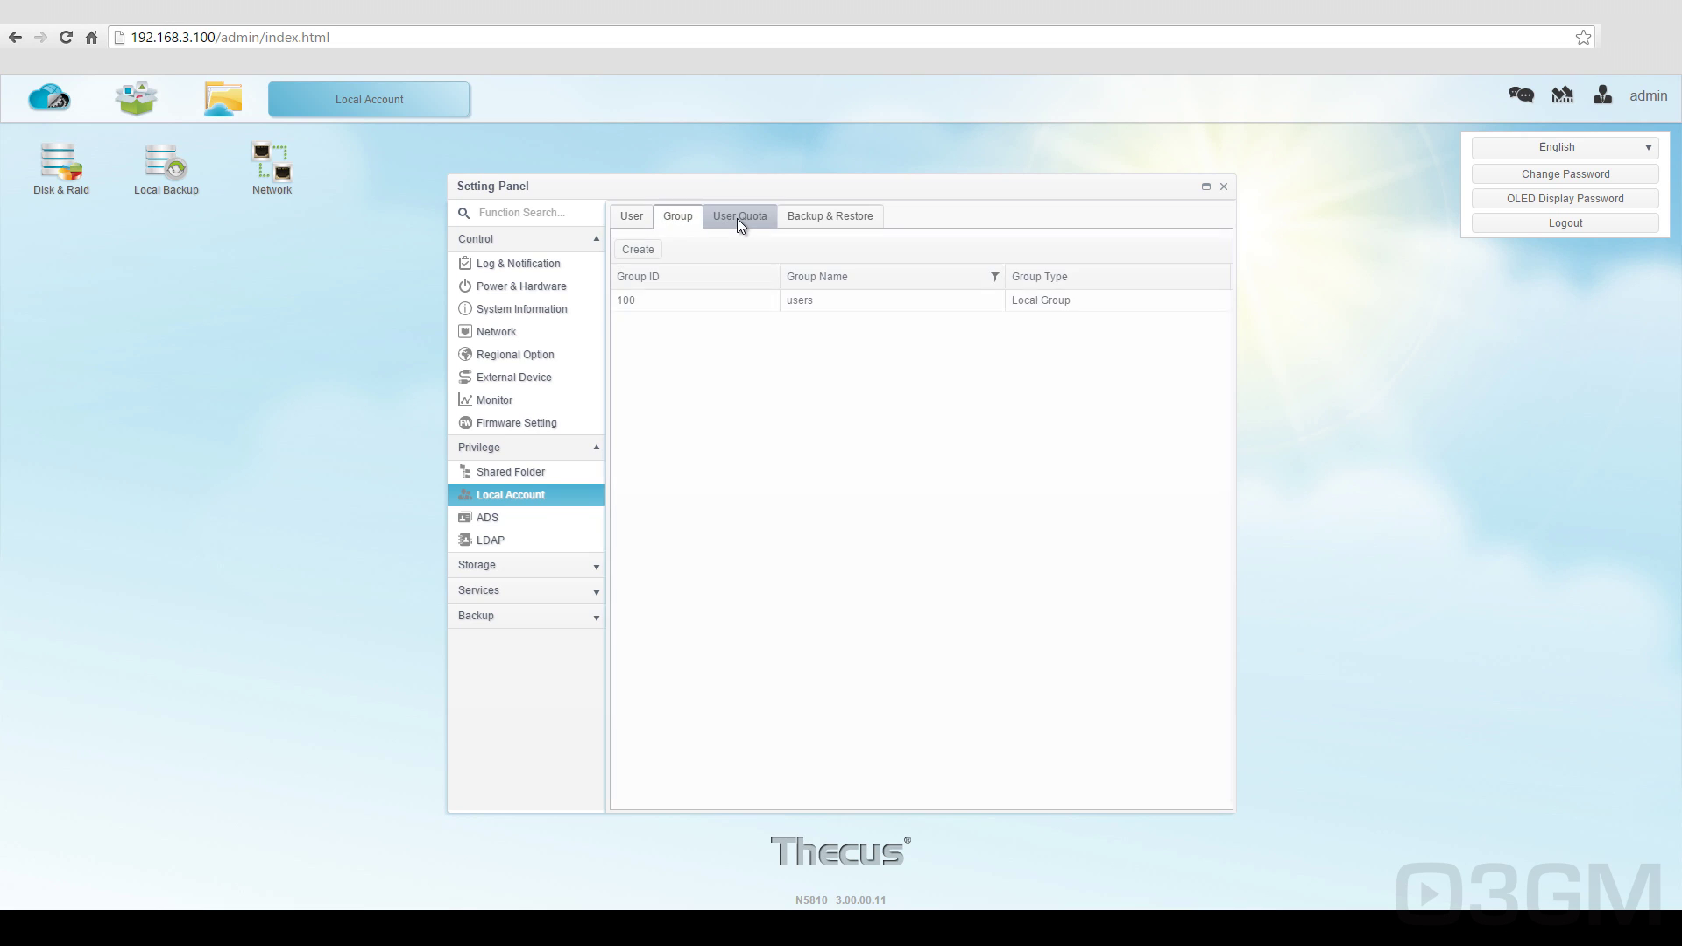
click(737, 219)
click(817, 218)
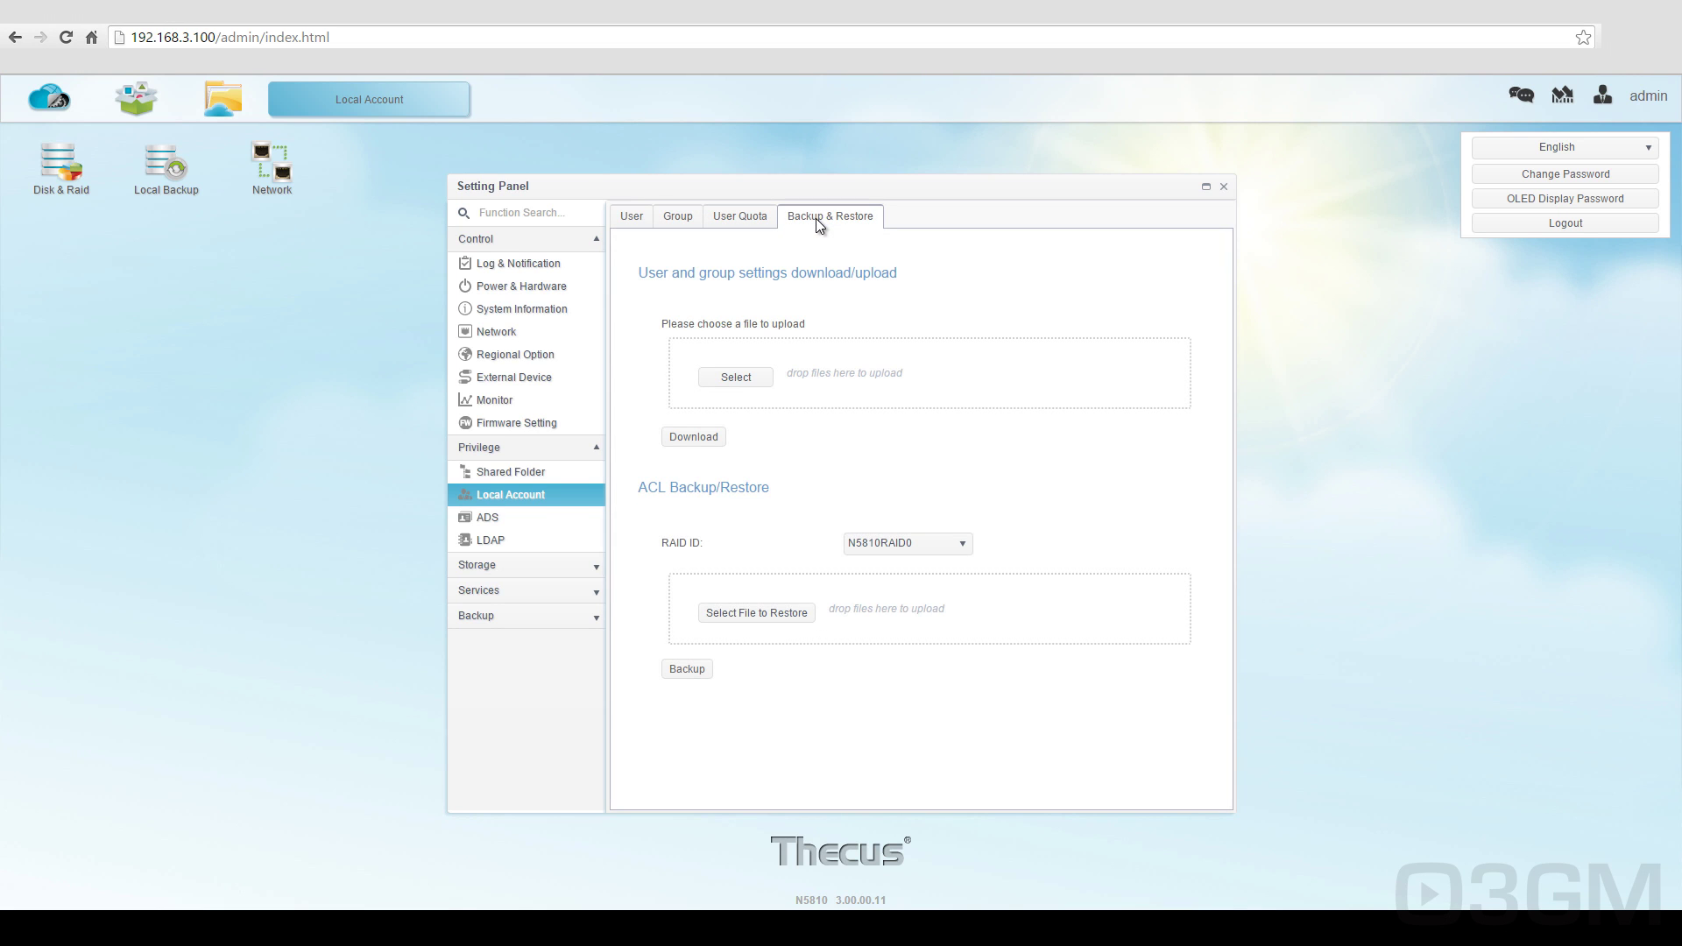
Step: Look at the ADS and LDAP settings, then open Storage's Disk & Raid page
click(505, 525)
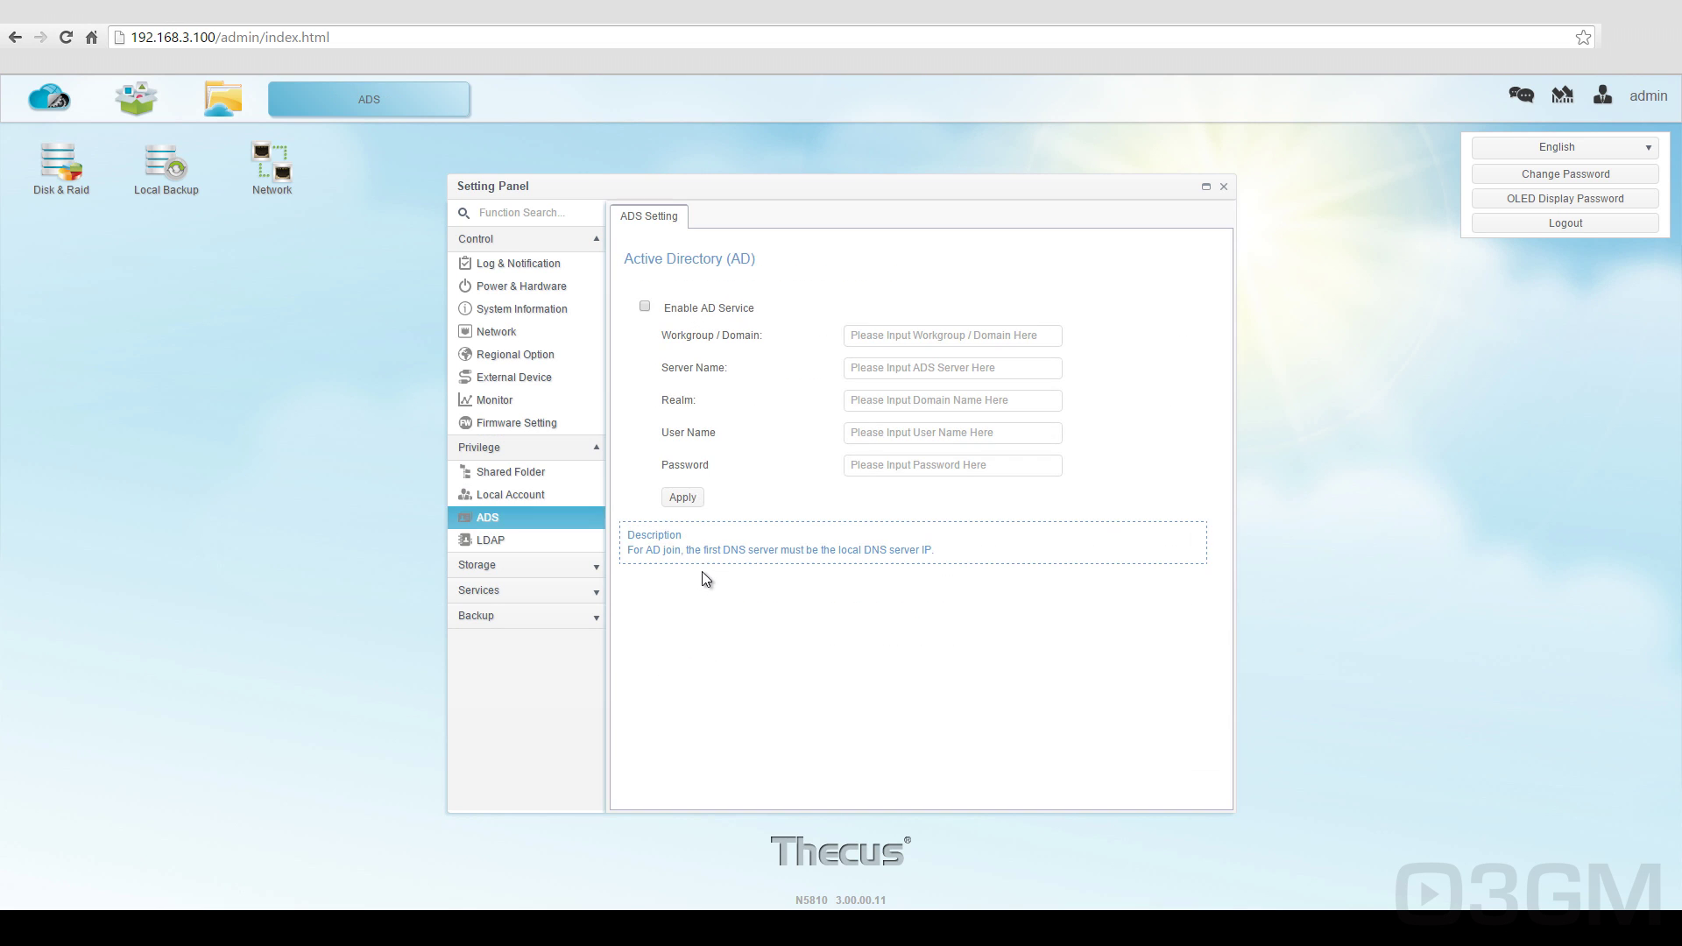
click(526, 541)
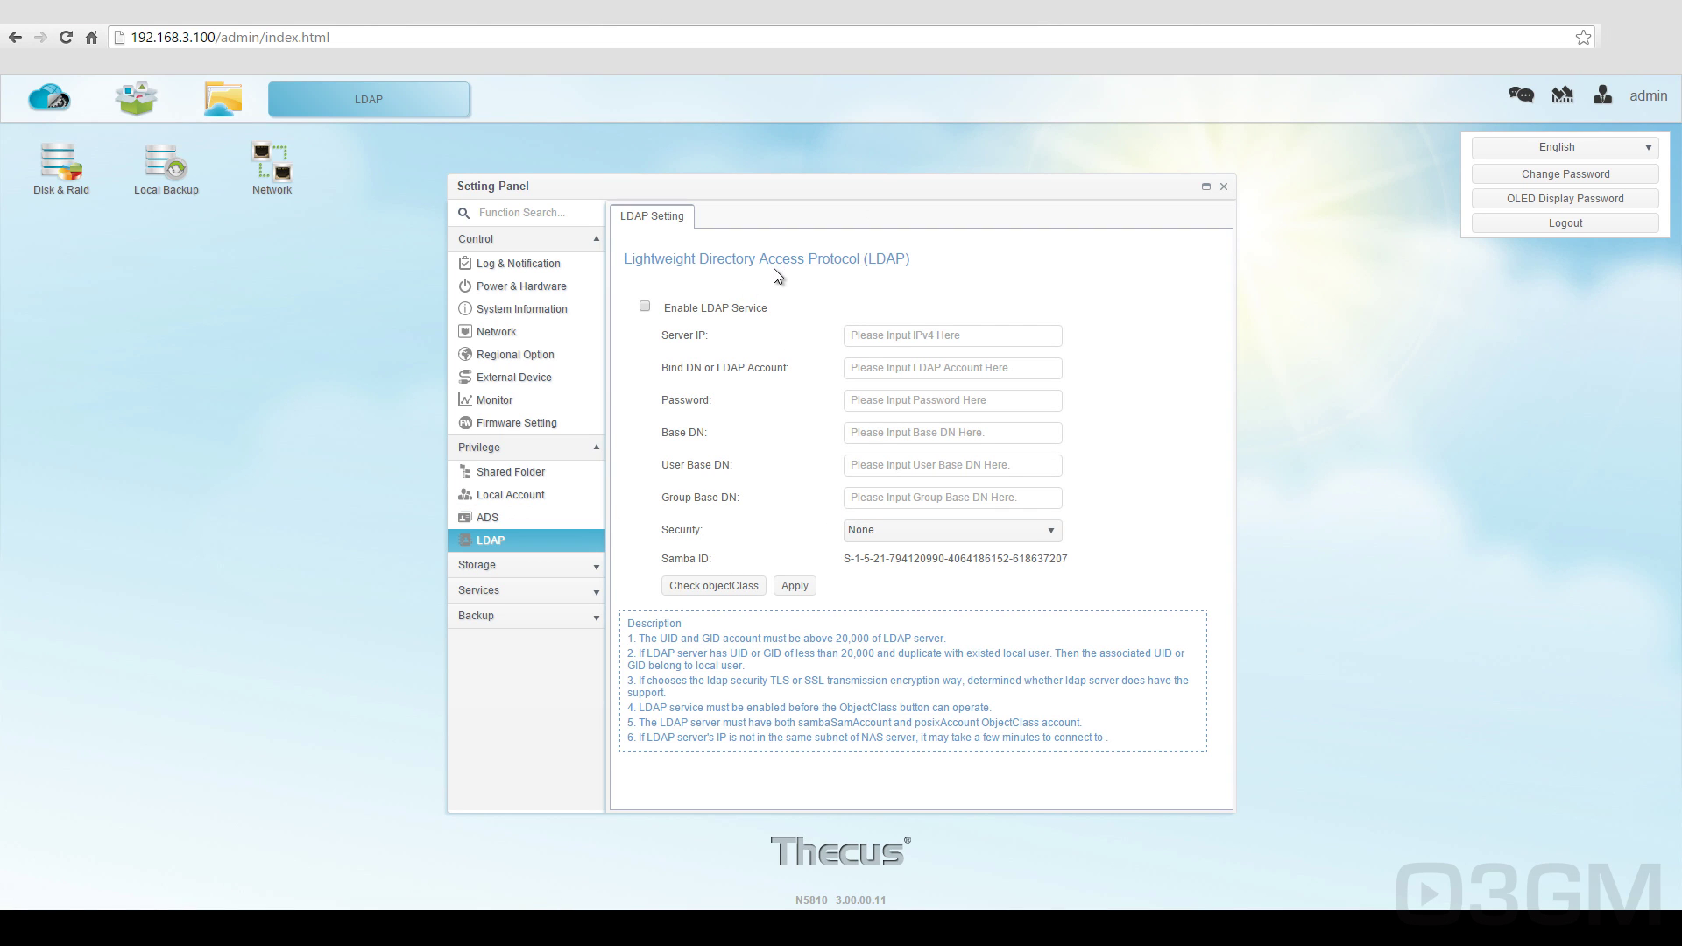
click(519, 566)
click(504, 588)
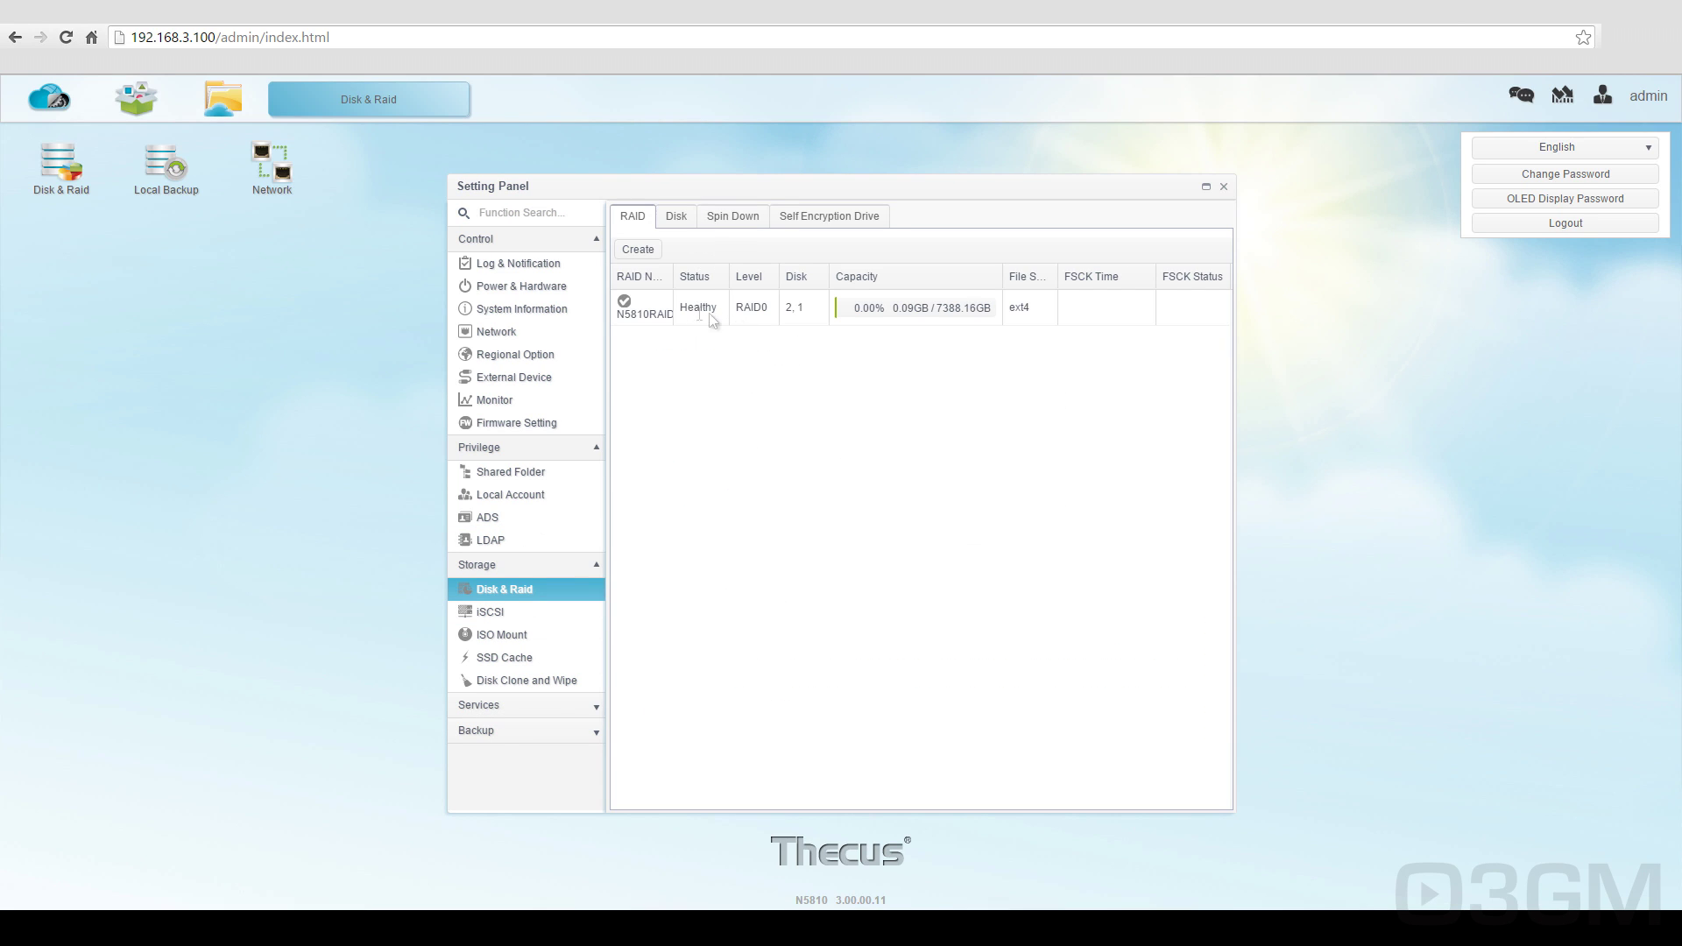
Step: Select the N5810RAID0 volume, view the Disk, Spin Down and Self Encryption Drive tabs, then return to RAID
click(649, 316)
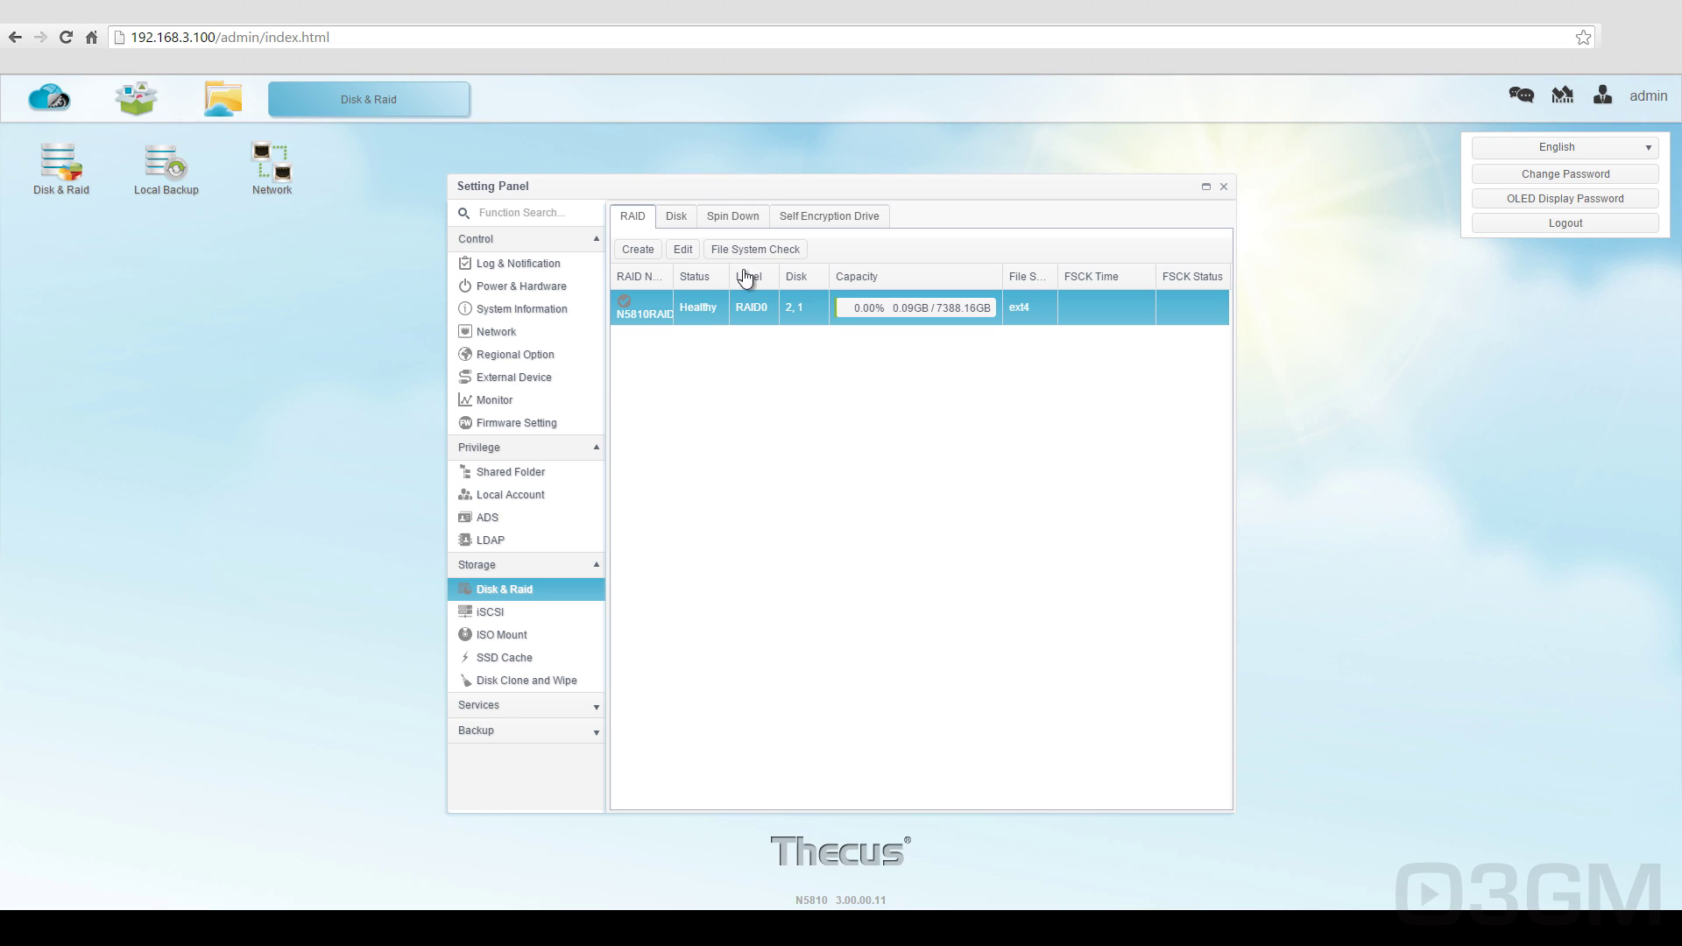
click(678, 219)
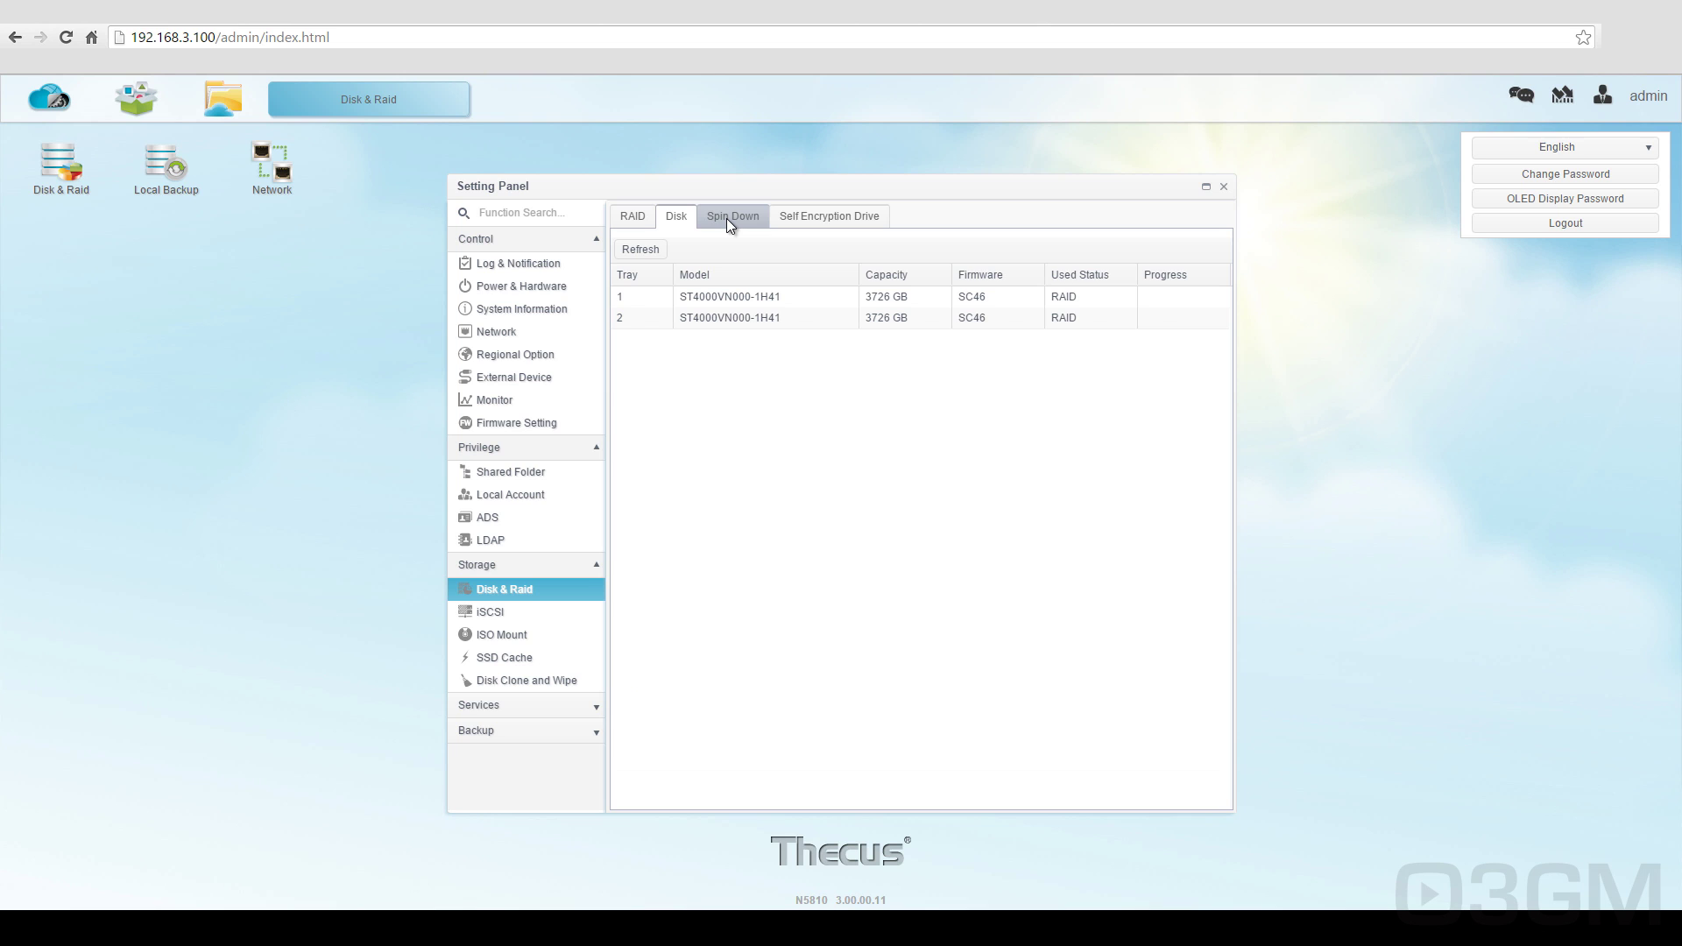
click(727, 218)
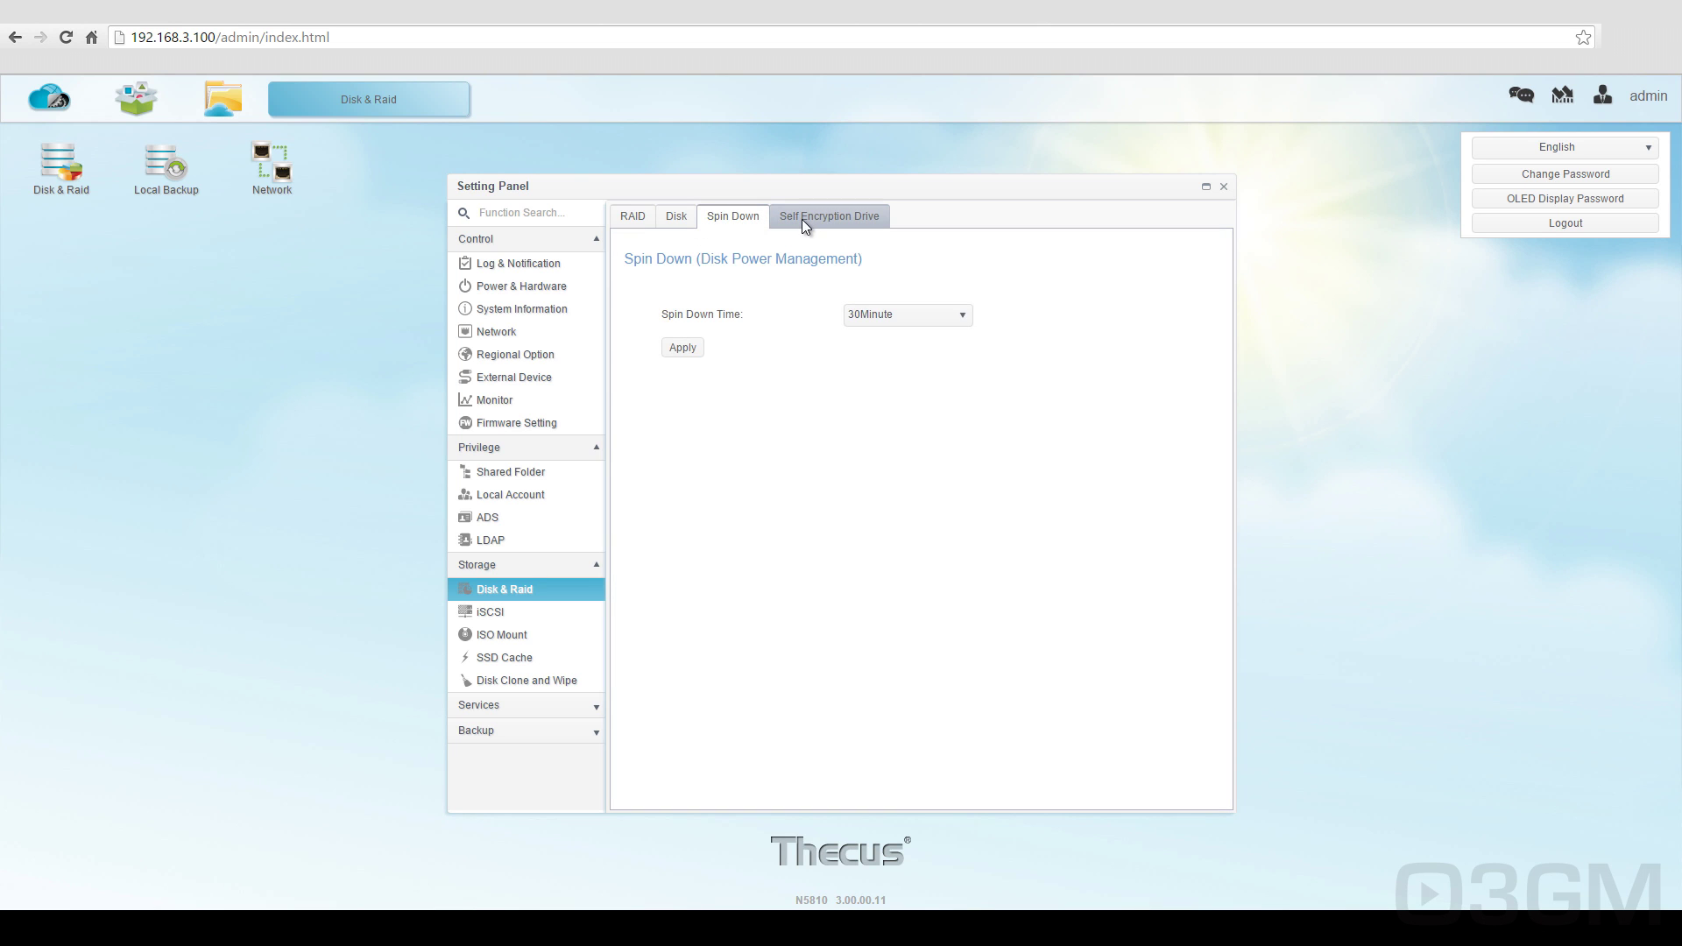
click(801, 219)
click(632, 218)
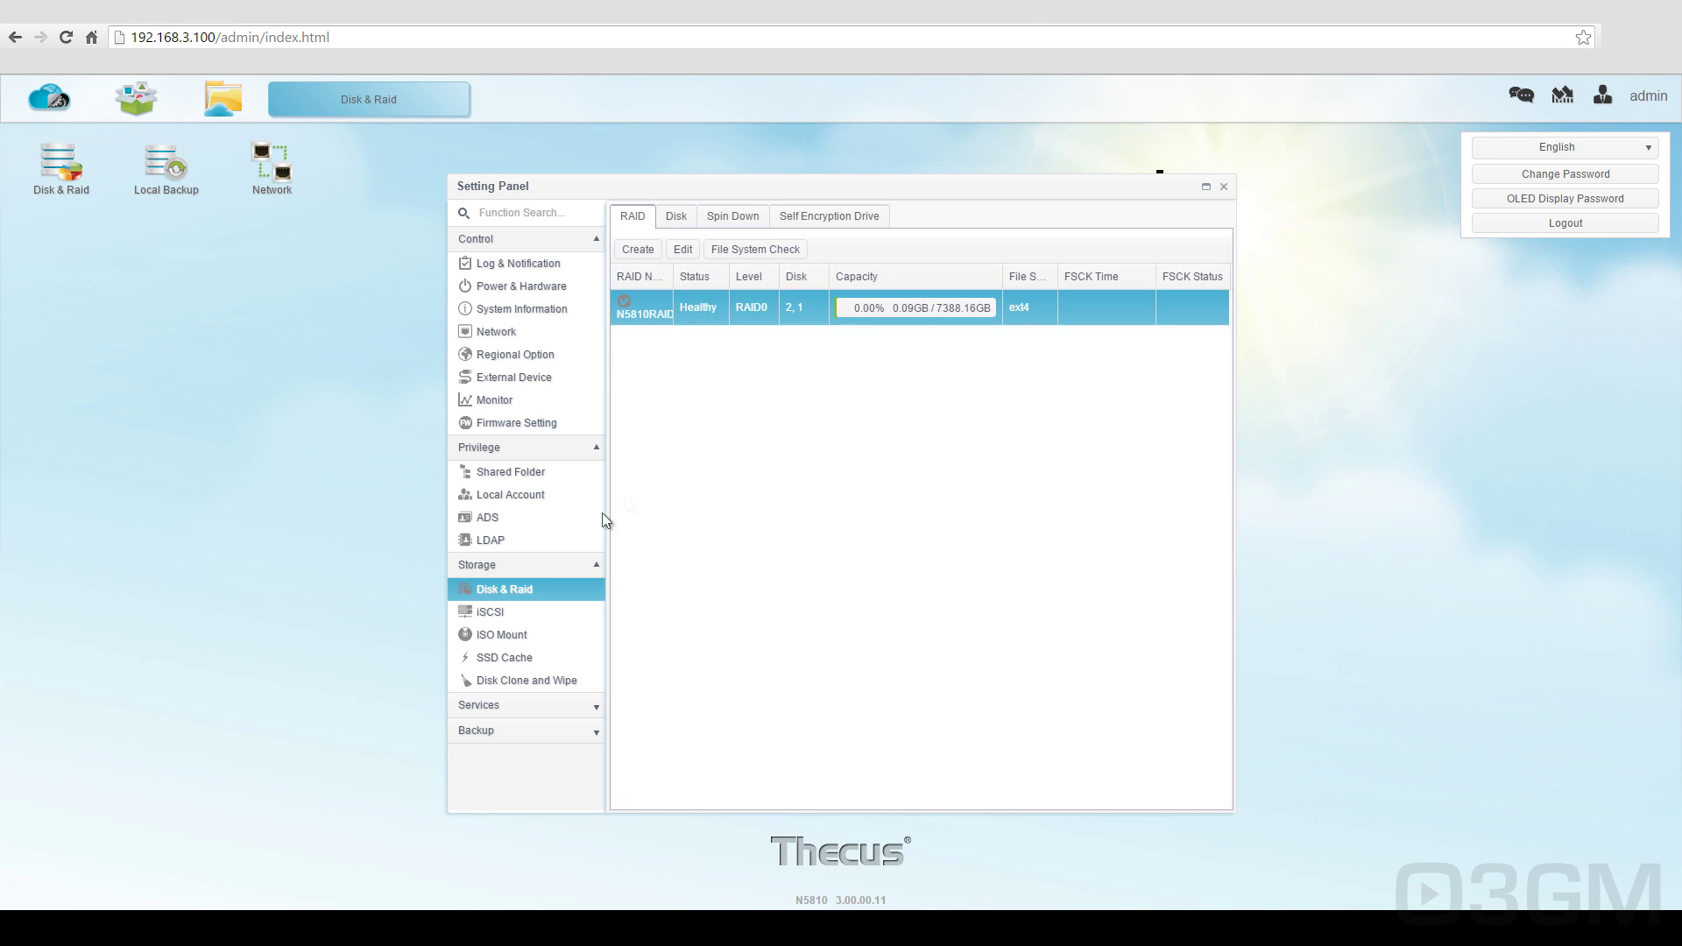
Step: Step through iSCSI, ISO Mount, SSD Cache and Disk Clone and Wipe, then open the Samba file service
click(492, 617)
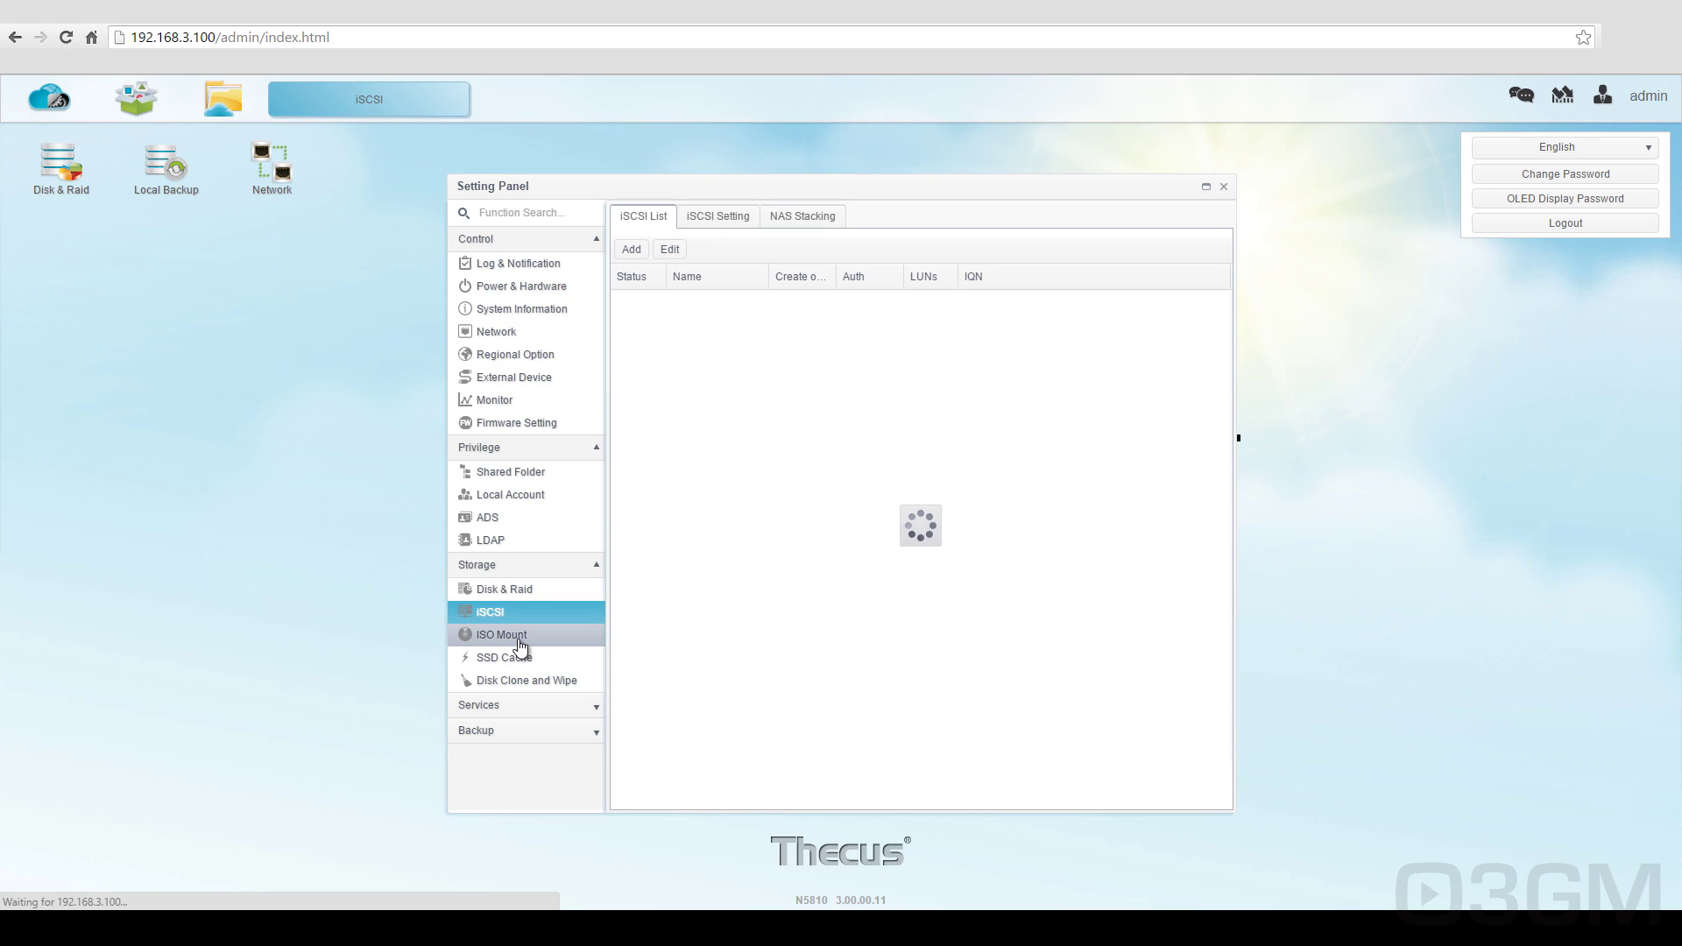
click(518, 638)
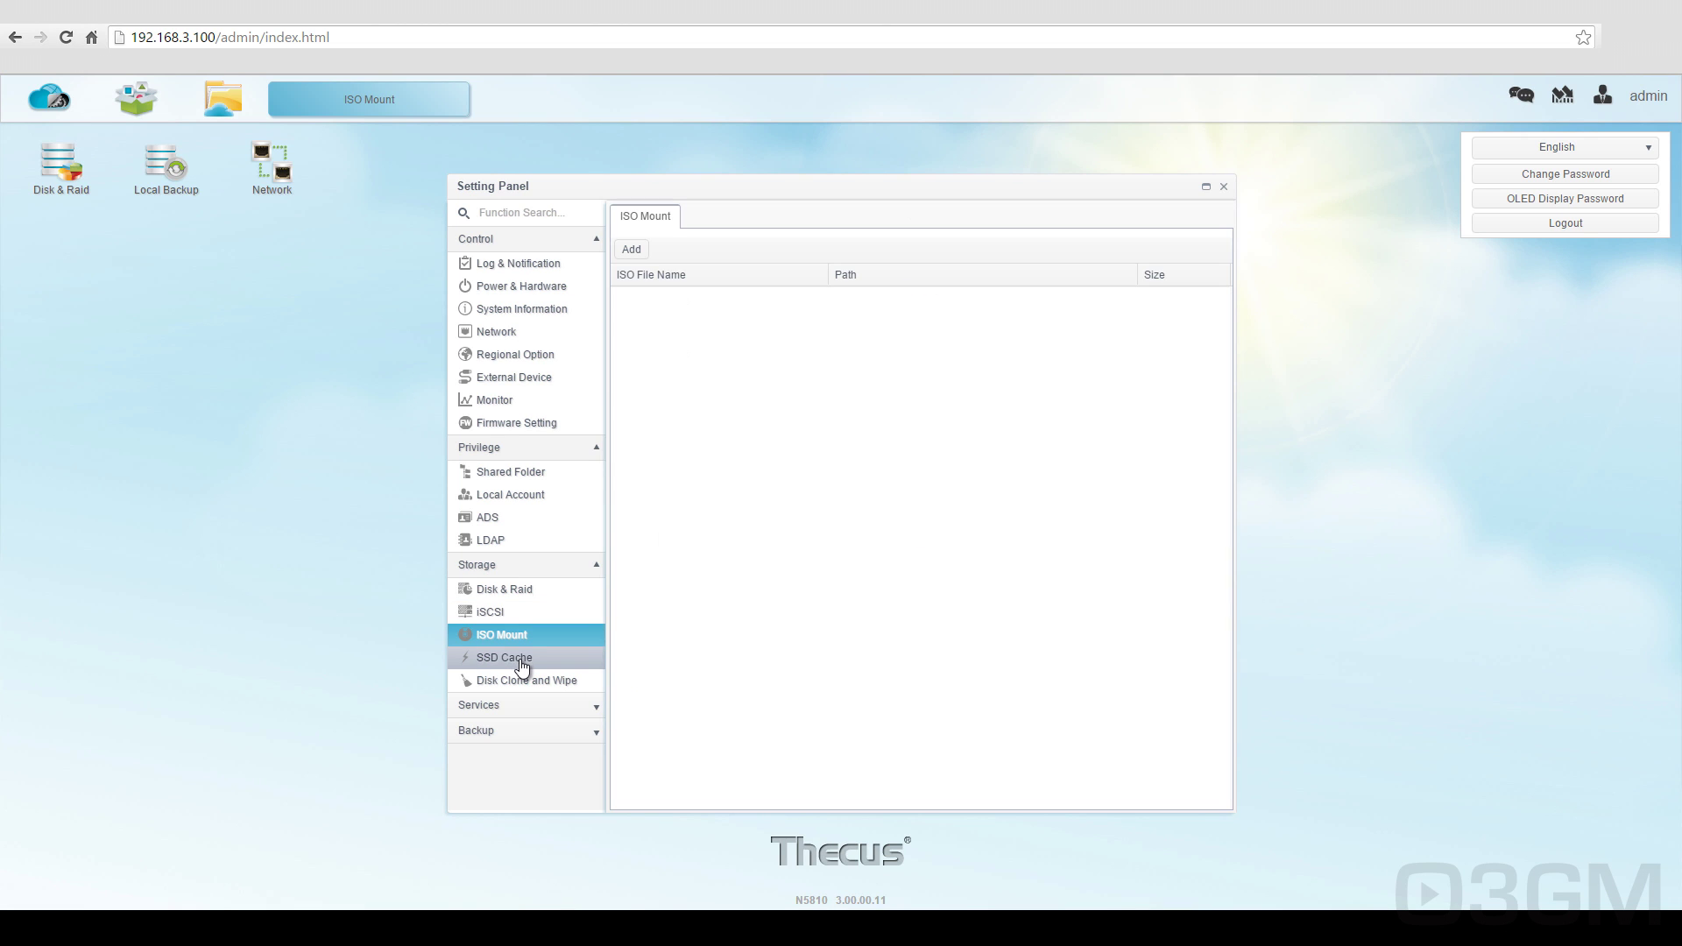
click(520, 660)
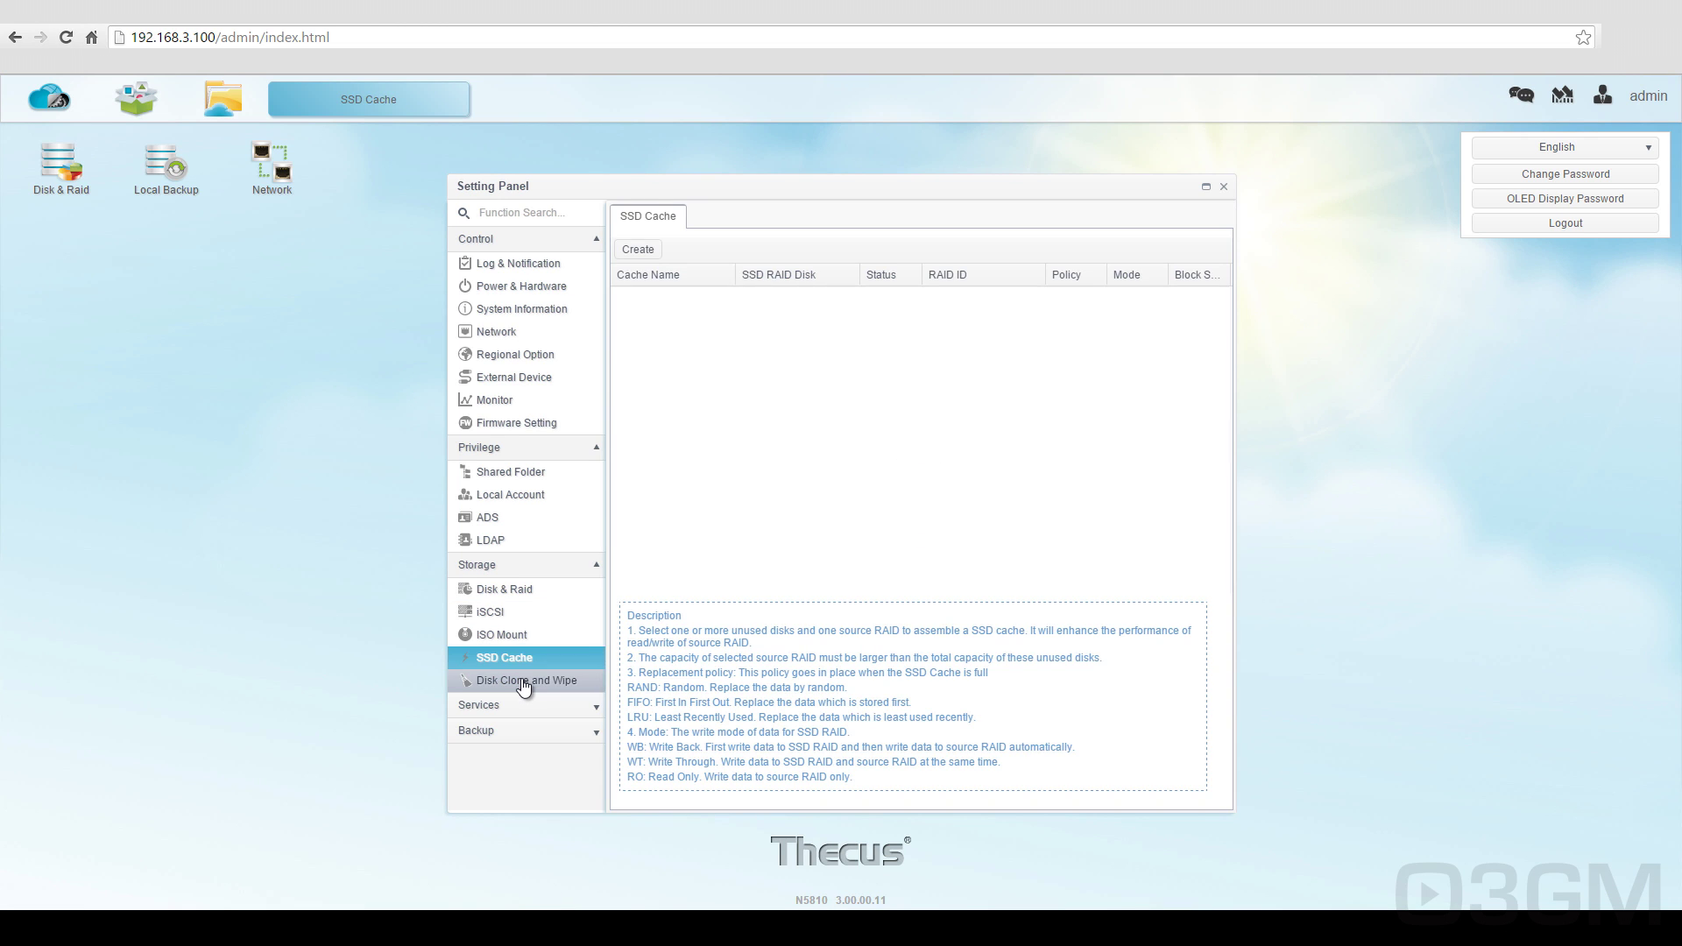
click(524, 688)
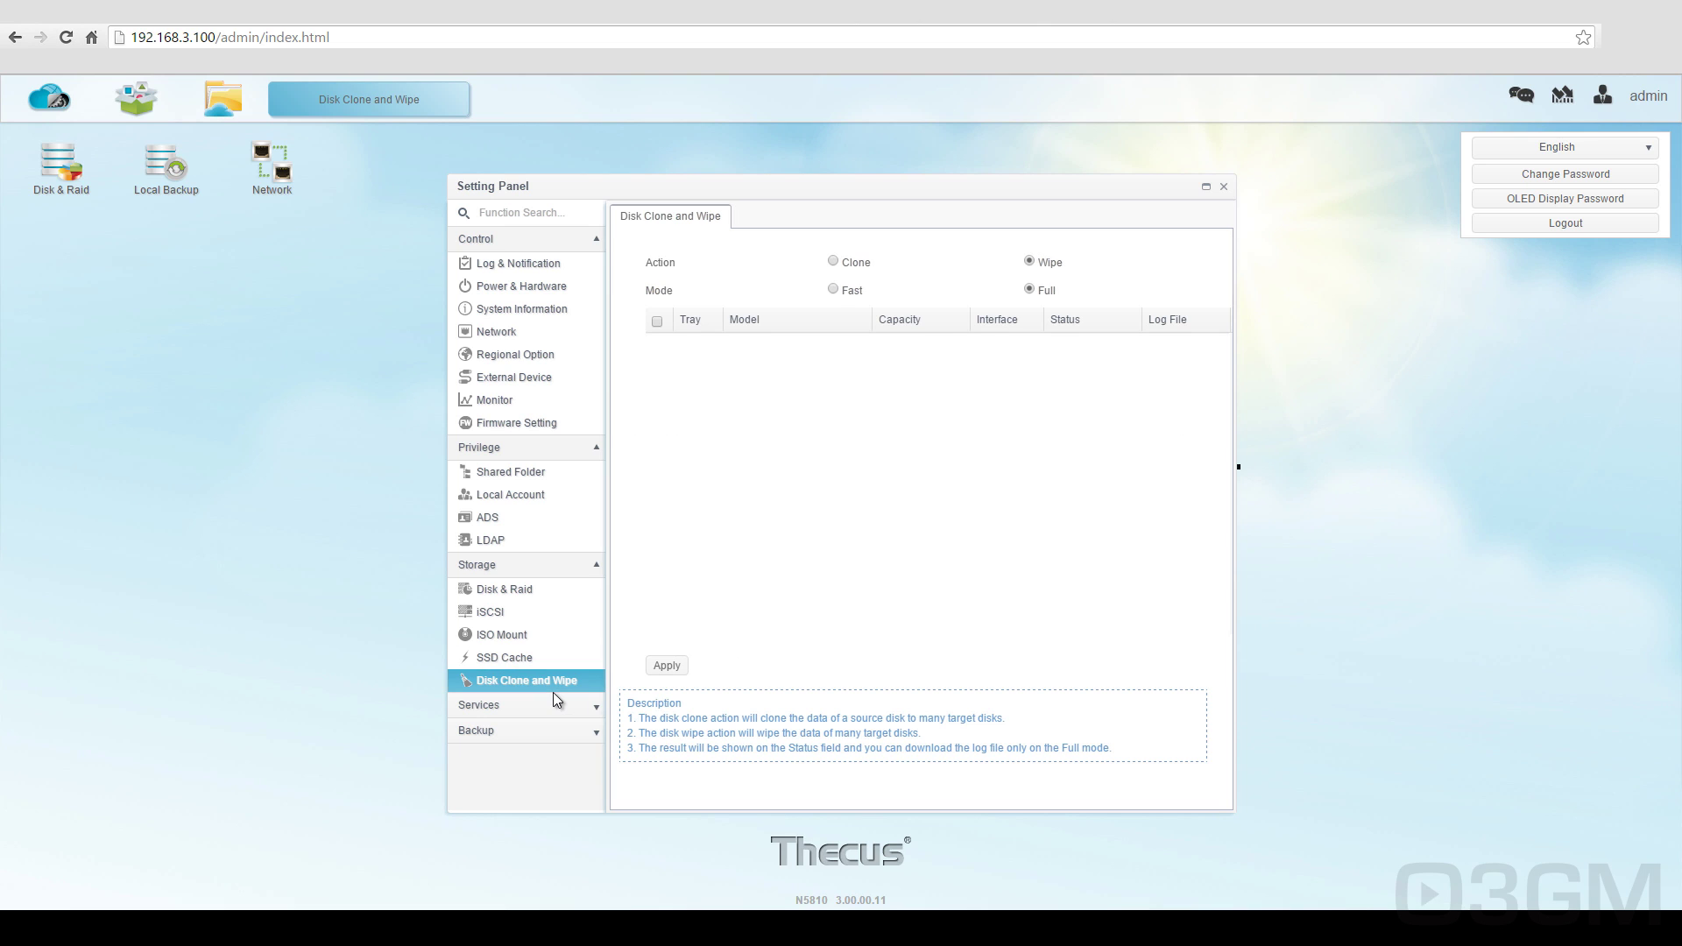
click(539, 705)
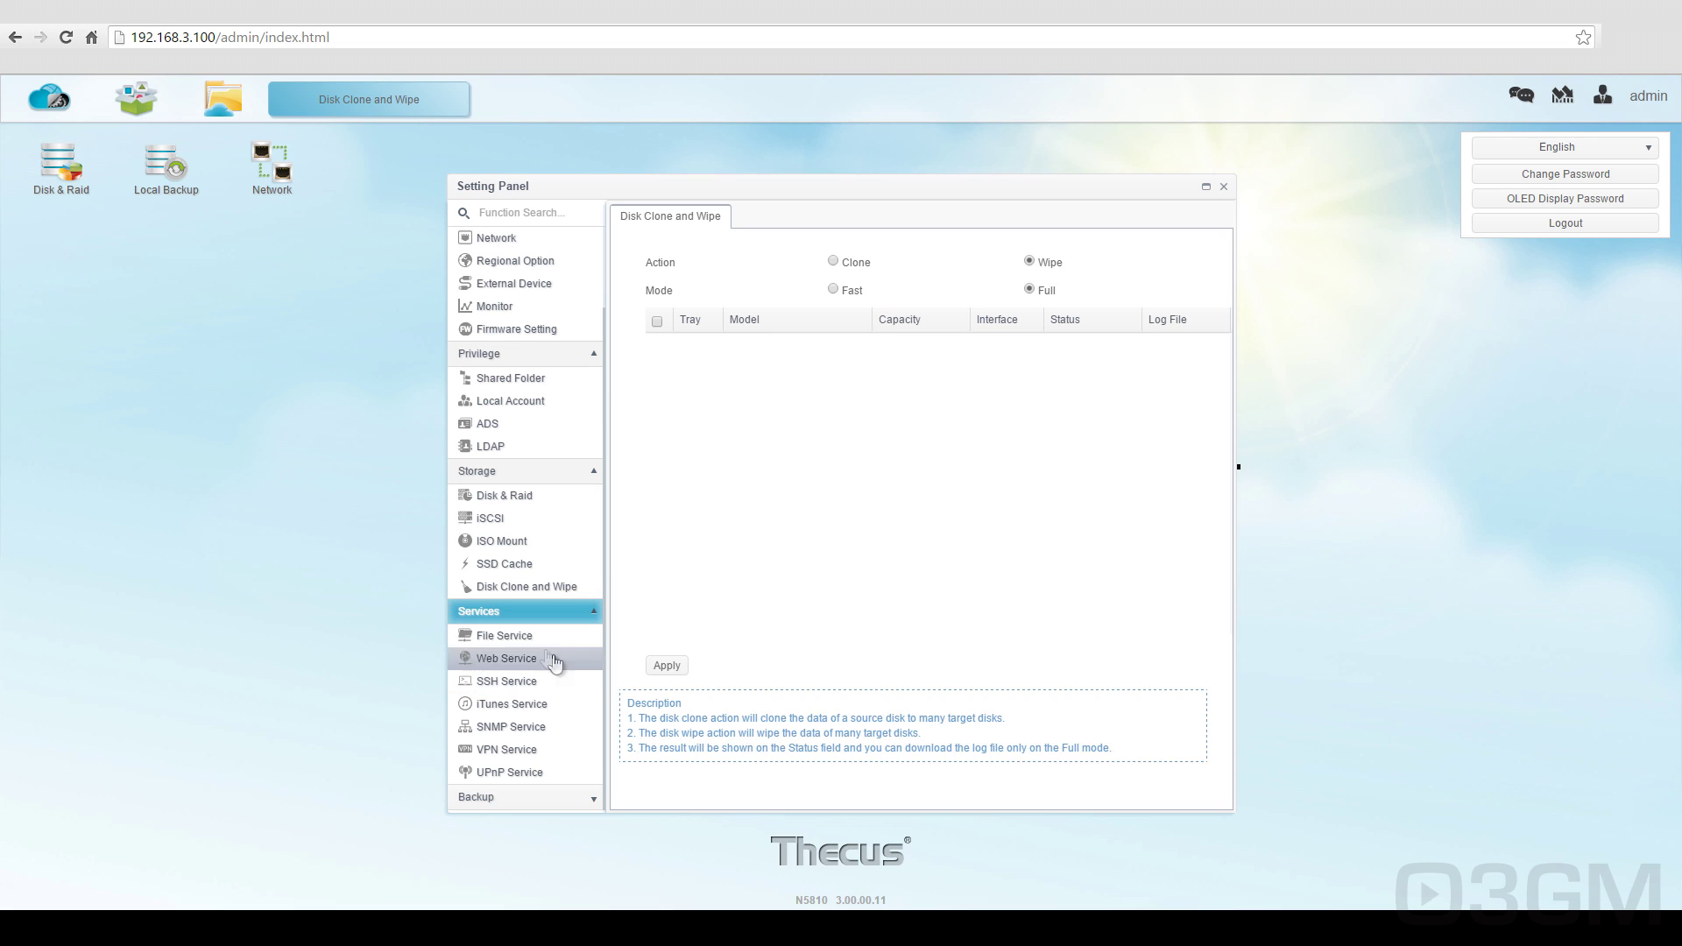
click(552, 636)
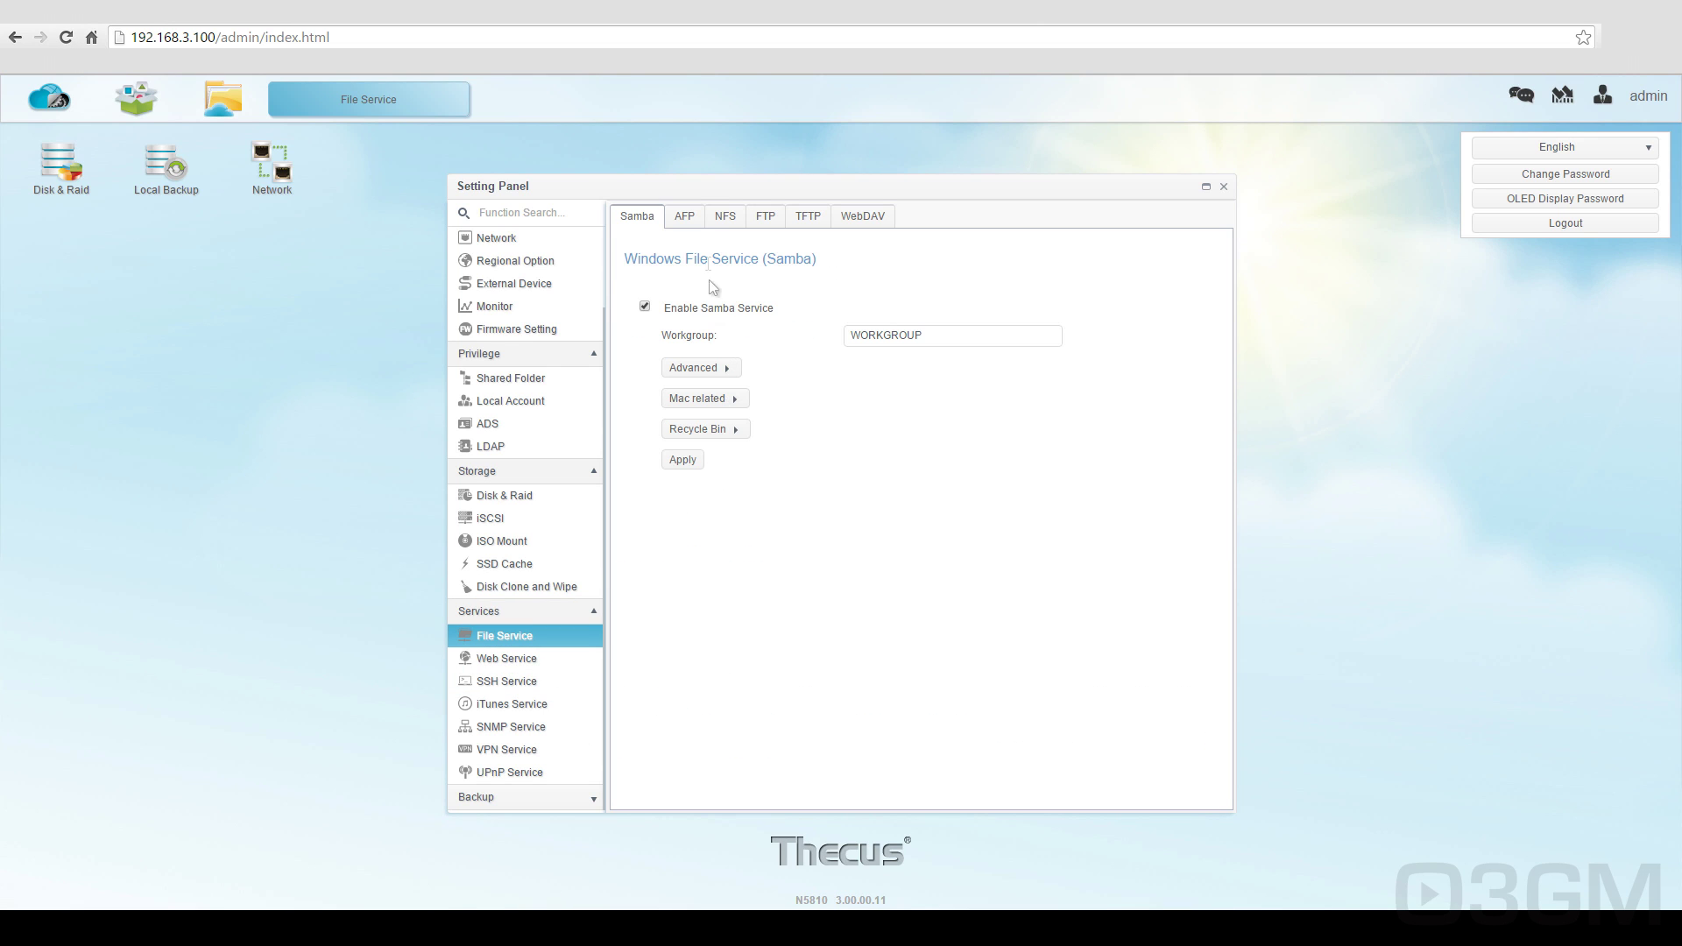
Step: Review the AFP, NFS, FTP, TFTP and WebDAV file service settings pages
click(687, 220)
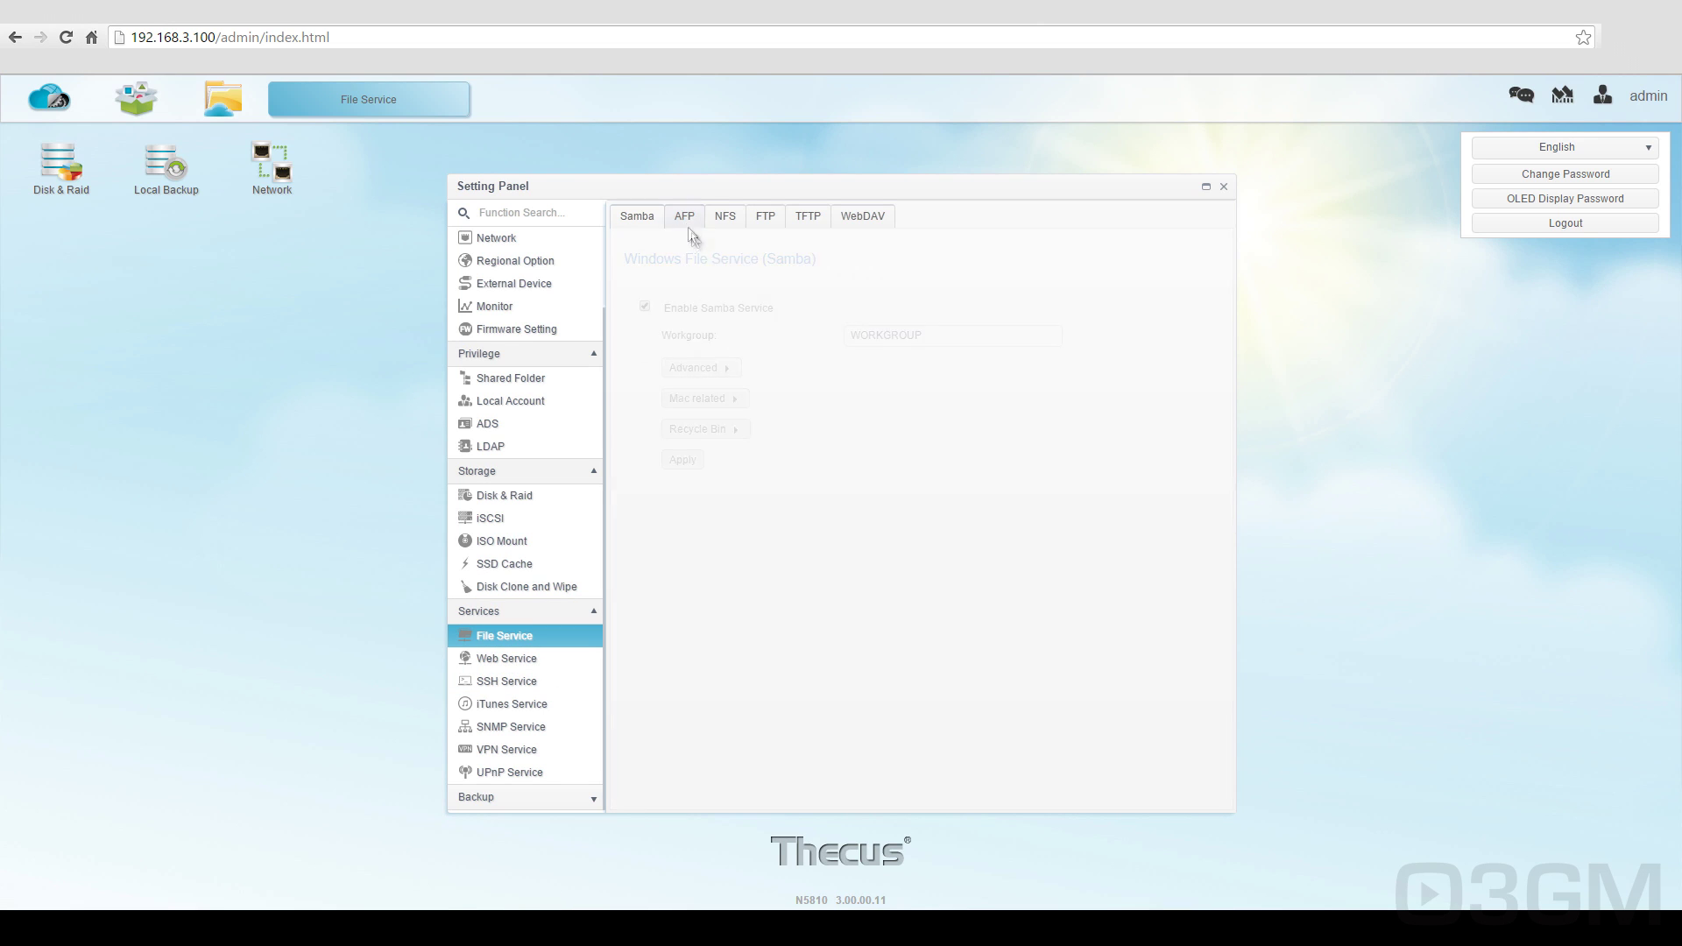
click(726, 219)
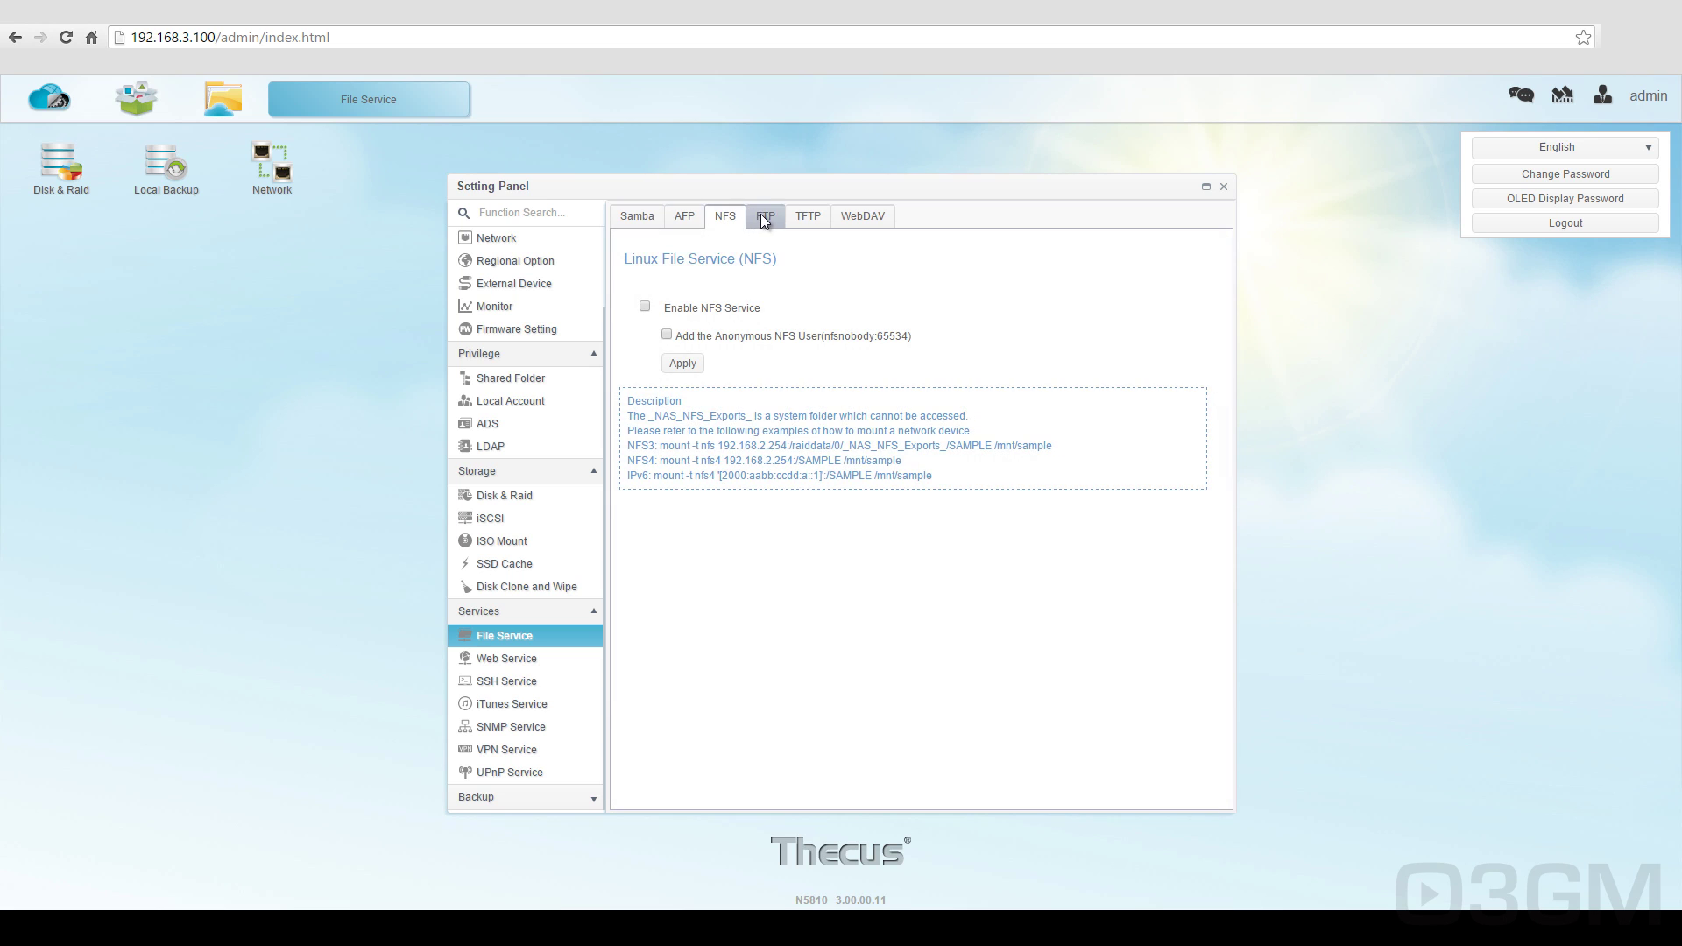
click(764, 217)
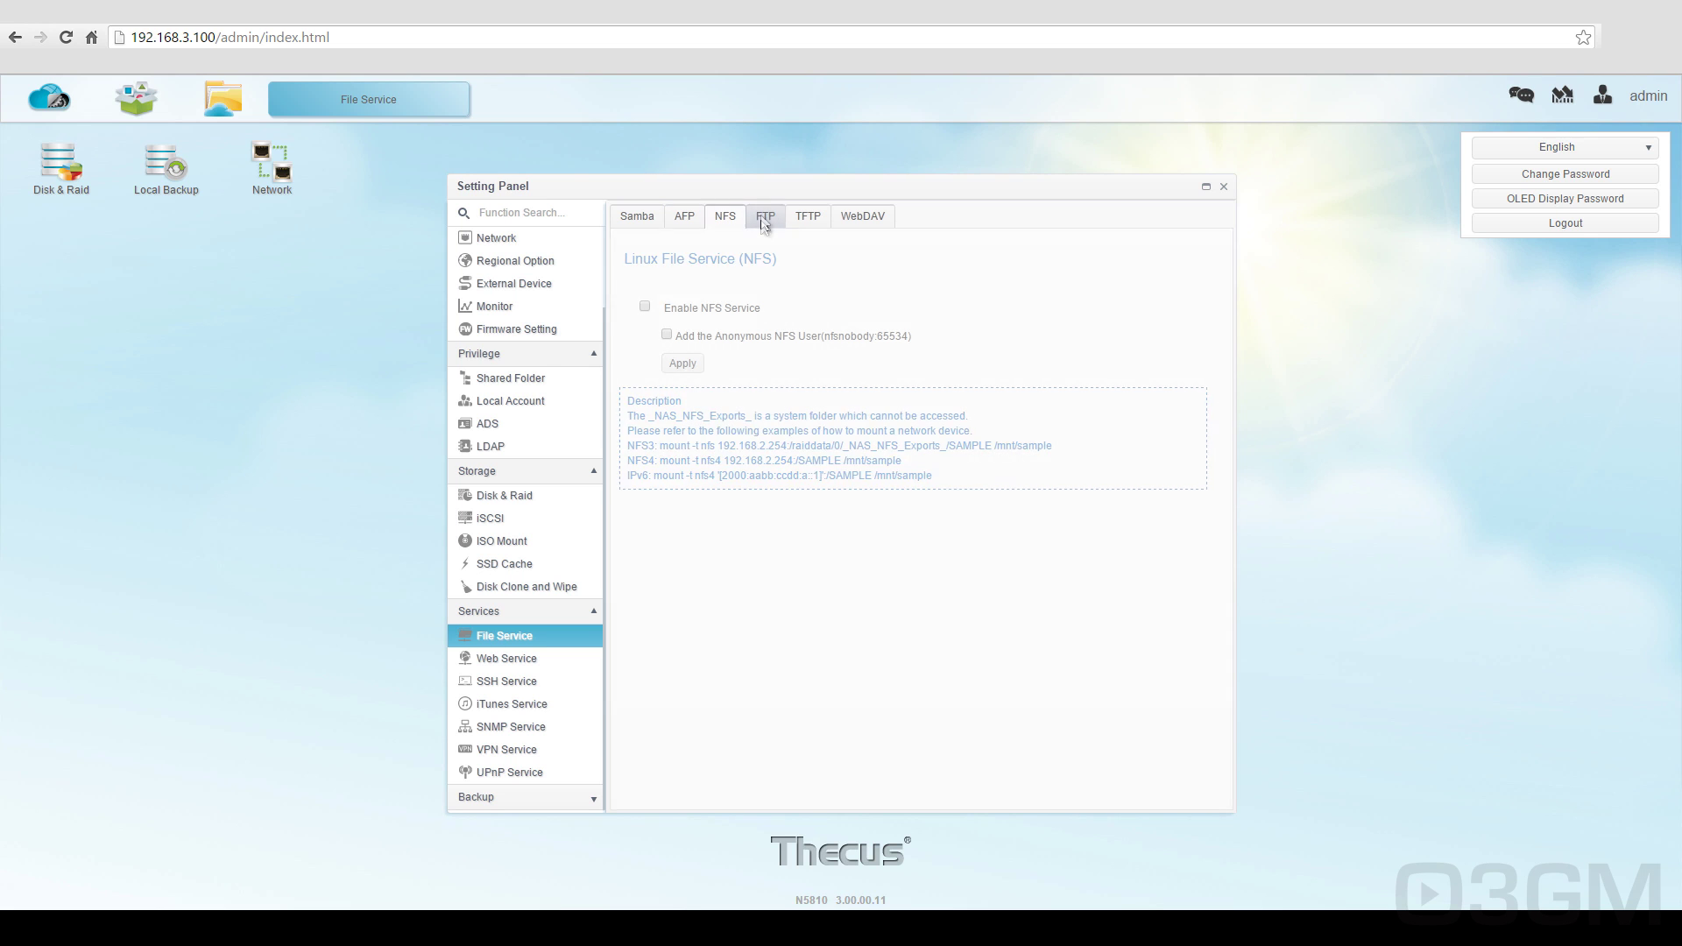
click(811, 218)
click(858, 219)
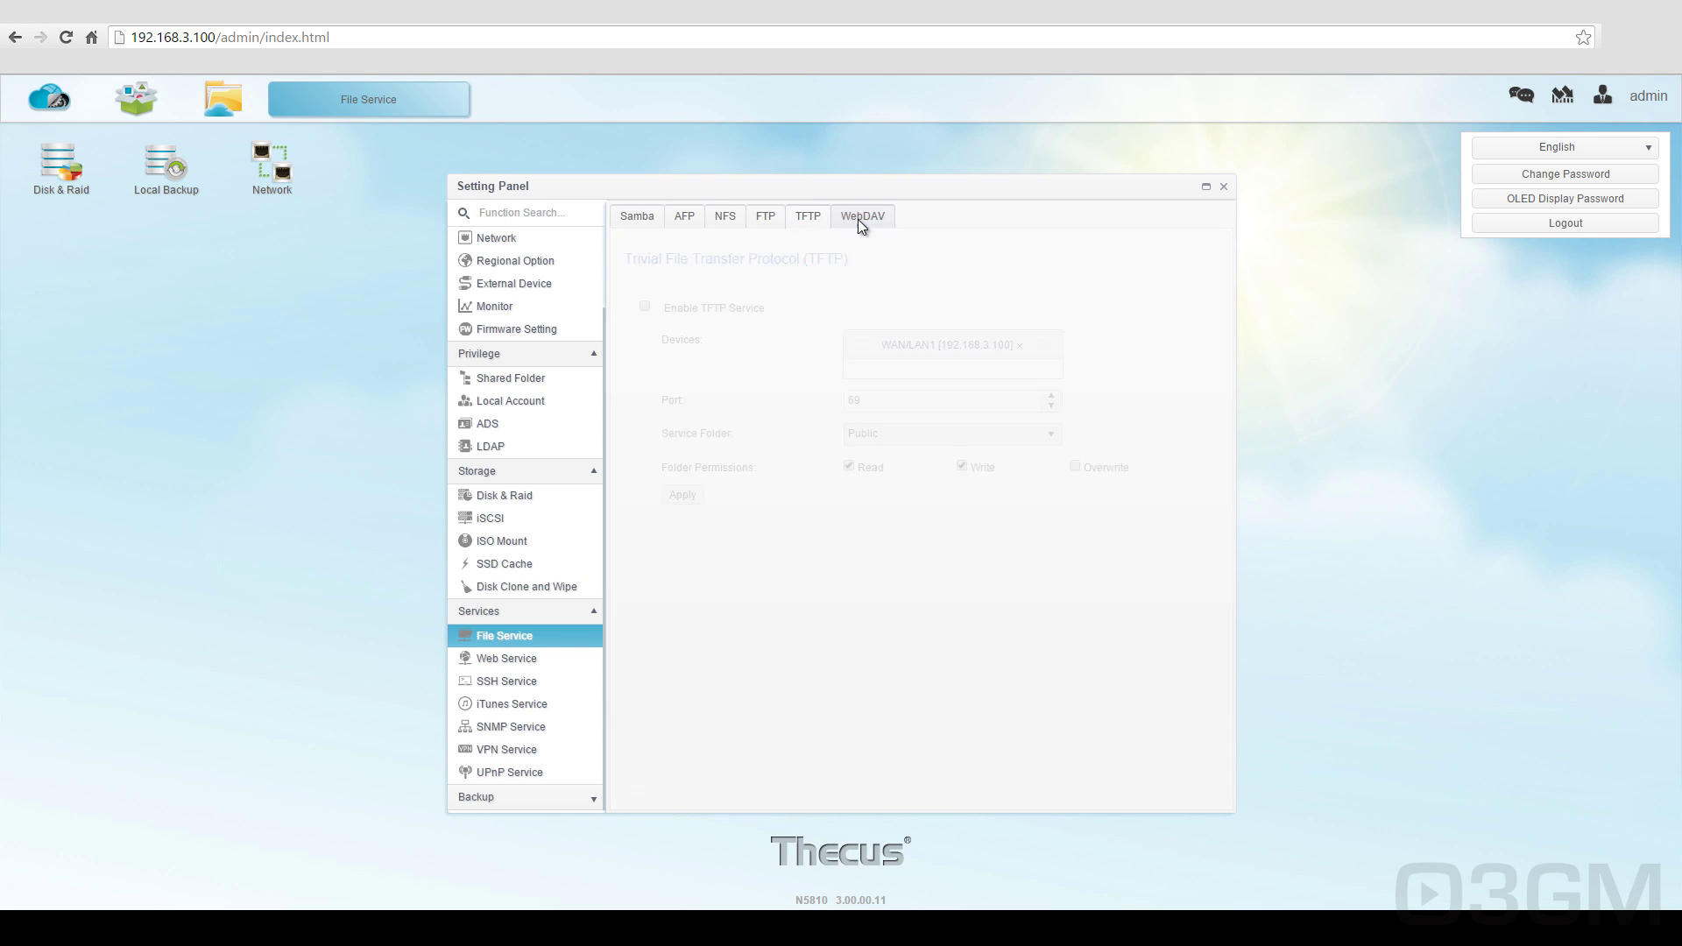
Step: Review the Web, SSH, iTunes, SNMP and VPN Server service settings pages
click(539, 659)
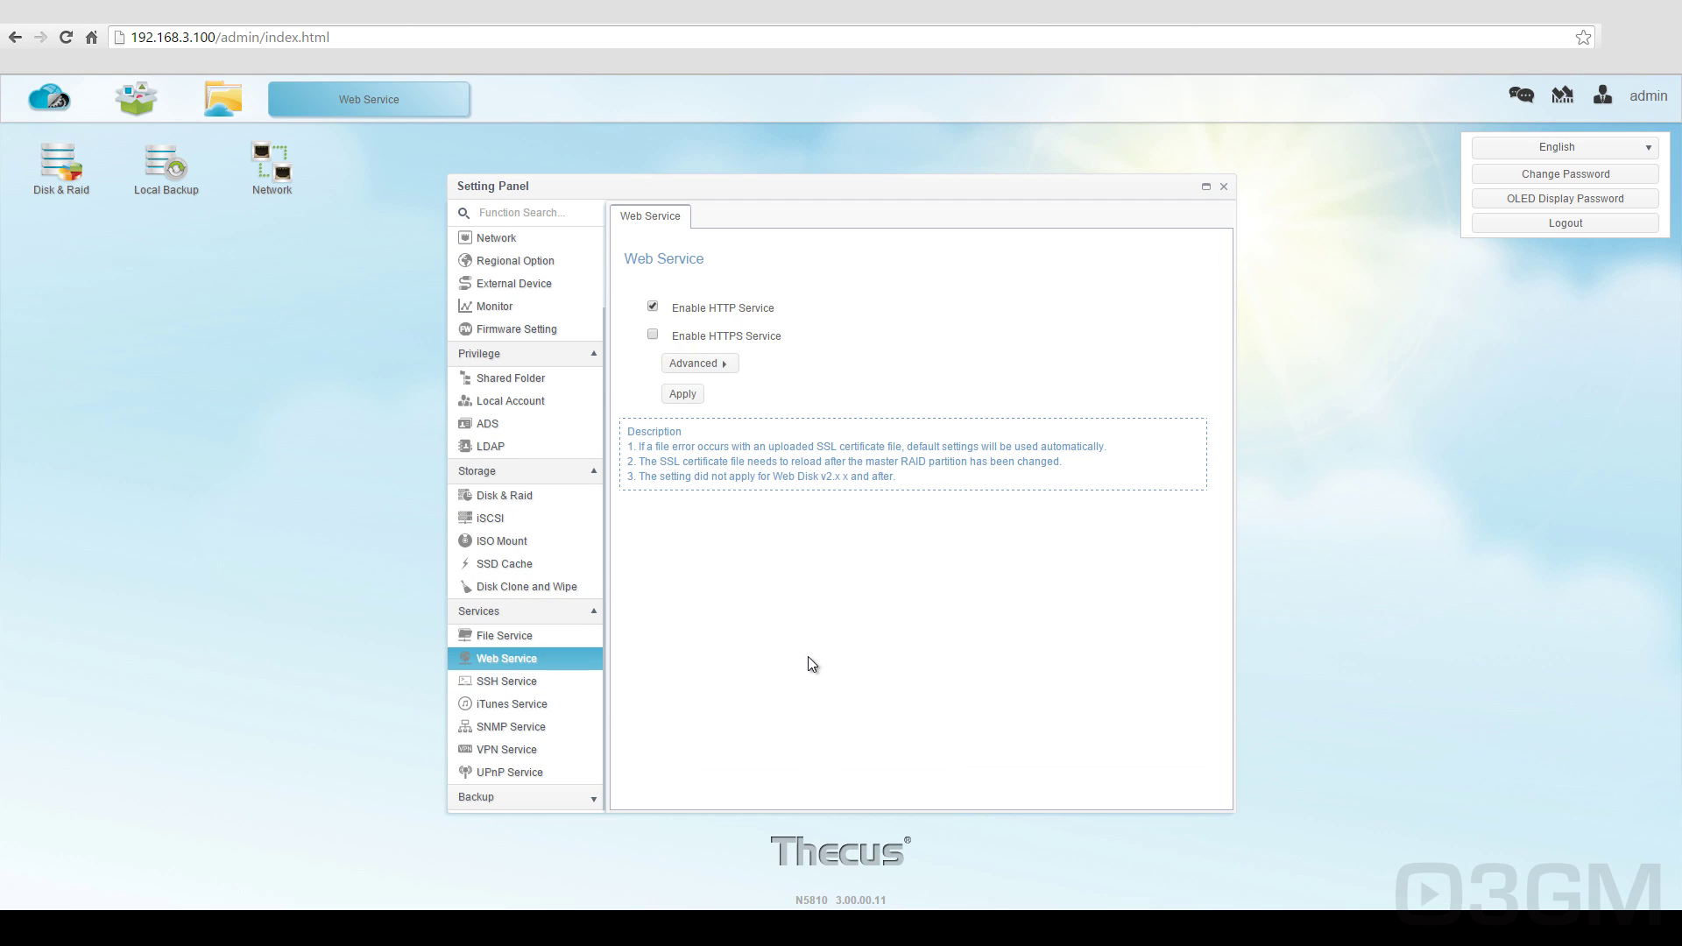
click(555, 680)
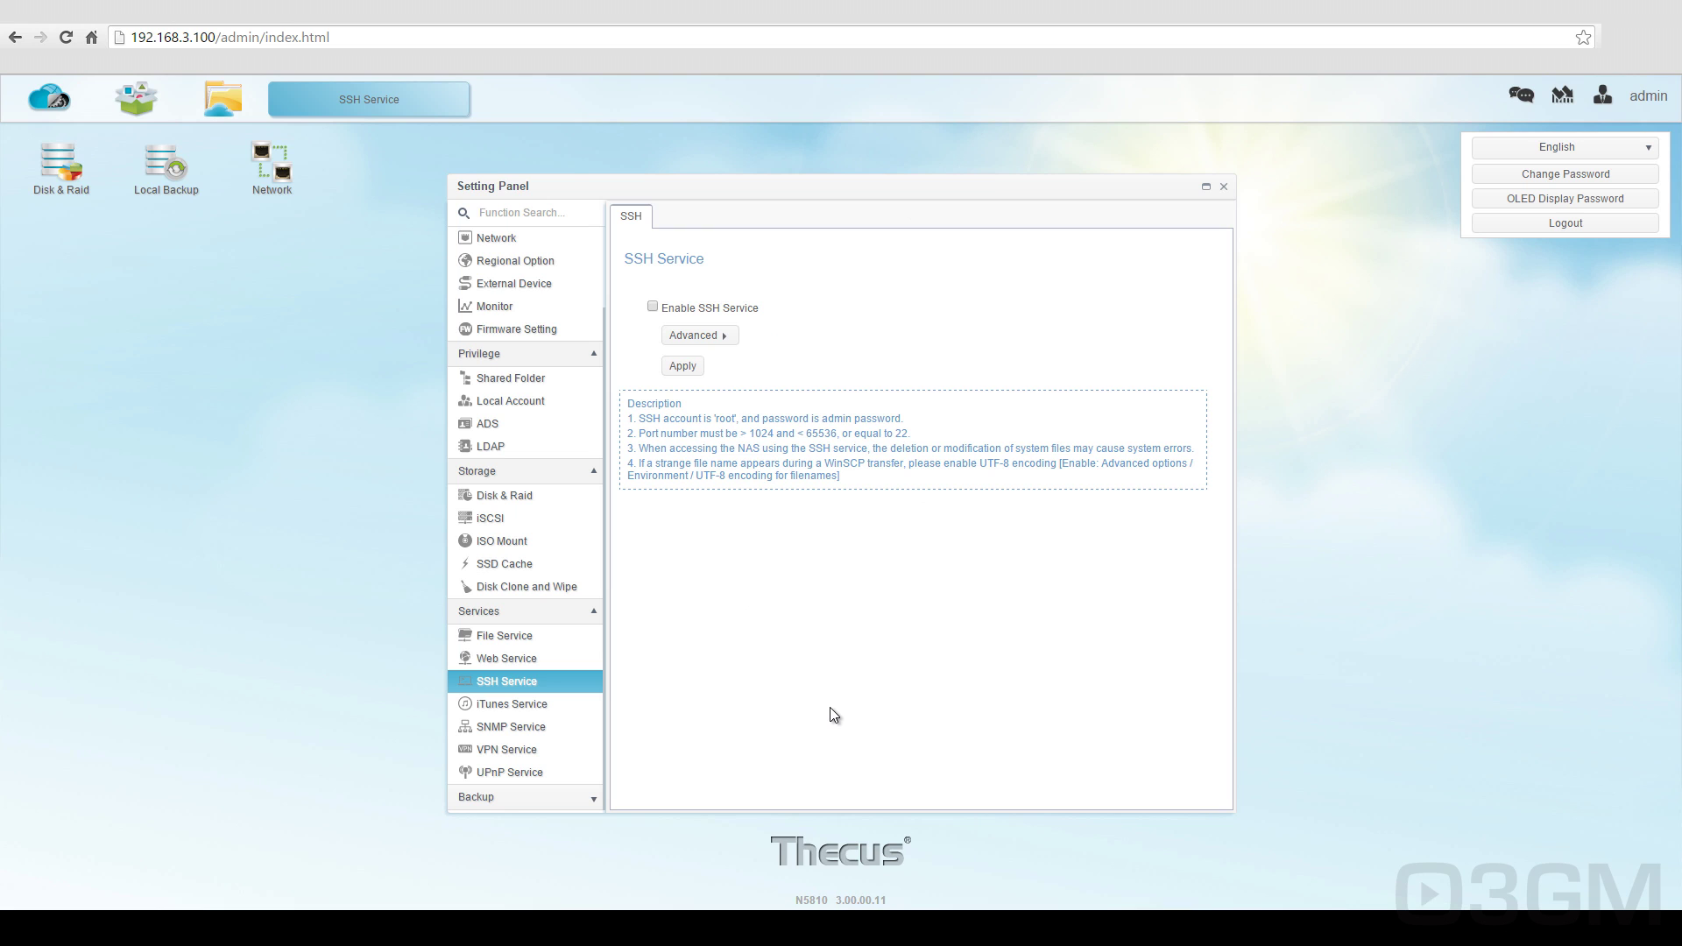
click(537, 712)
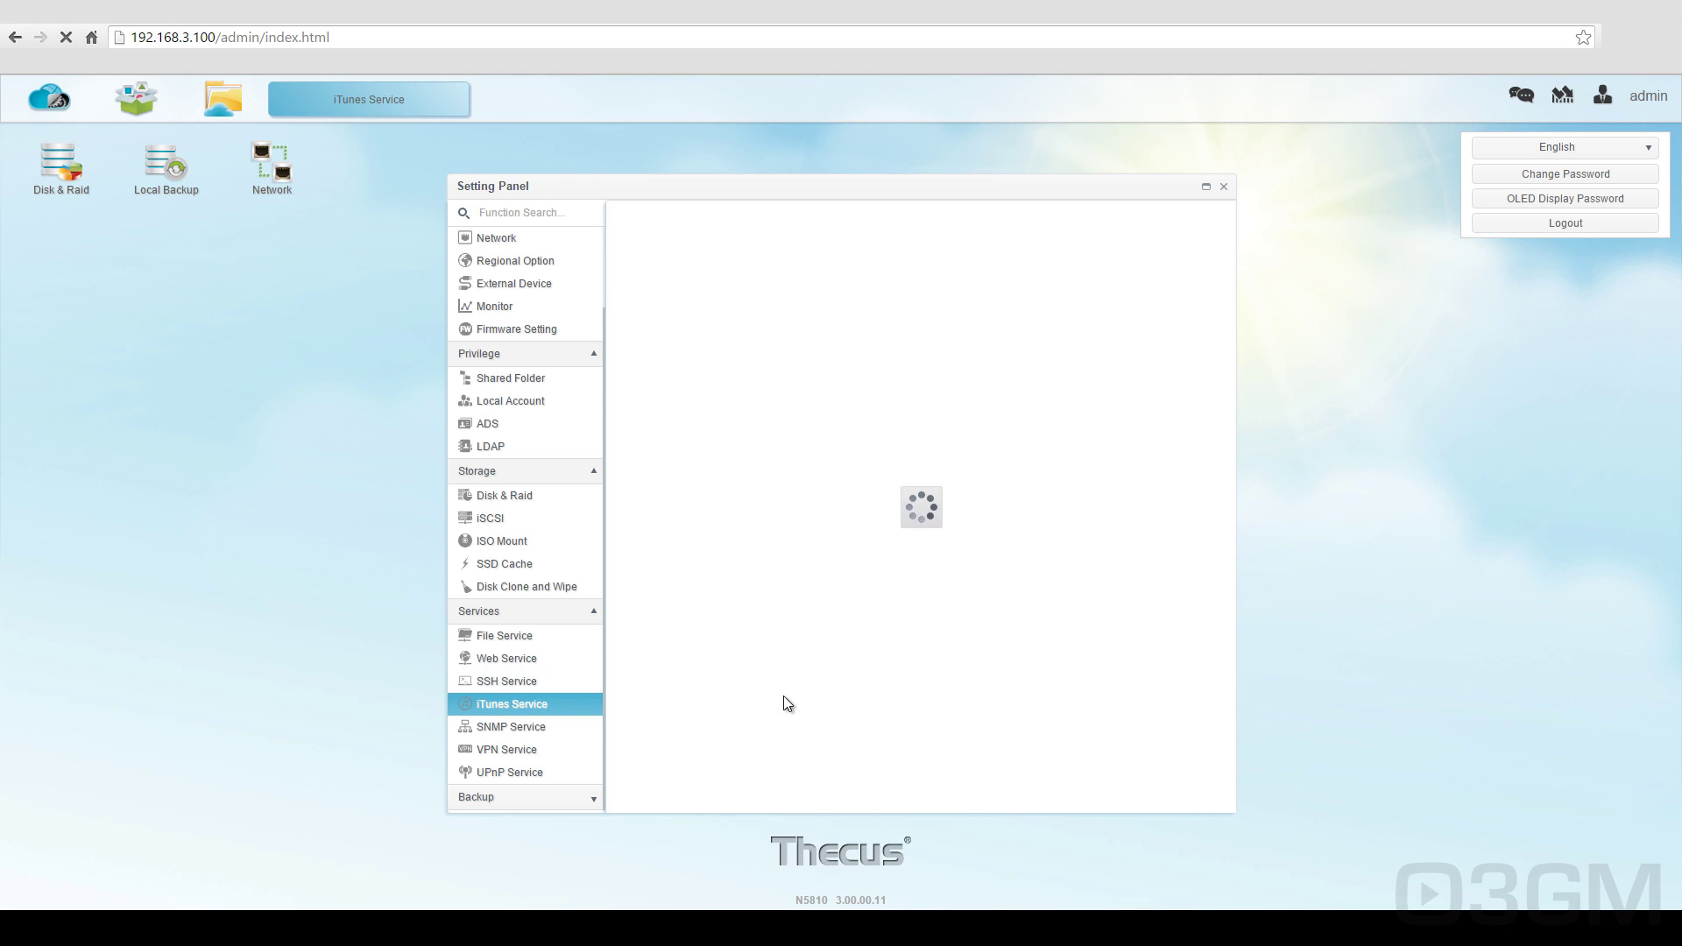
click(555, 726)
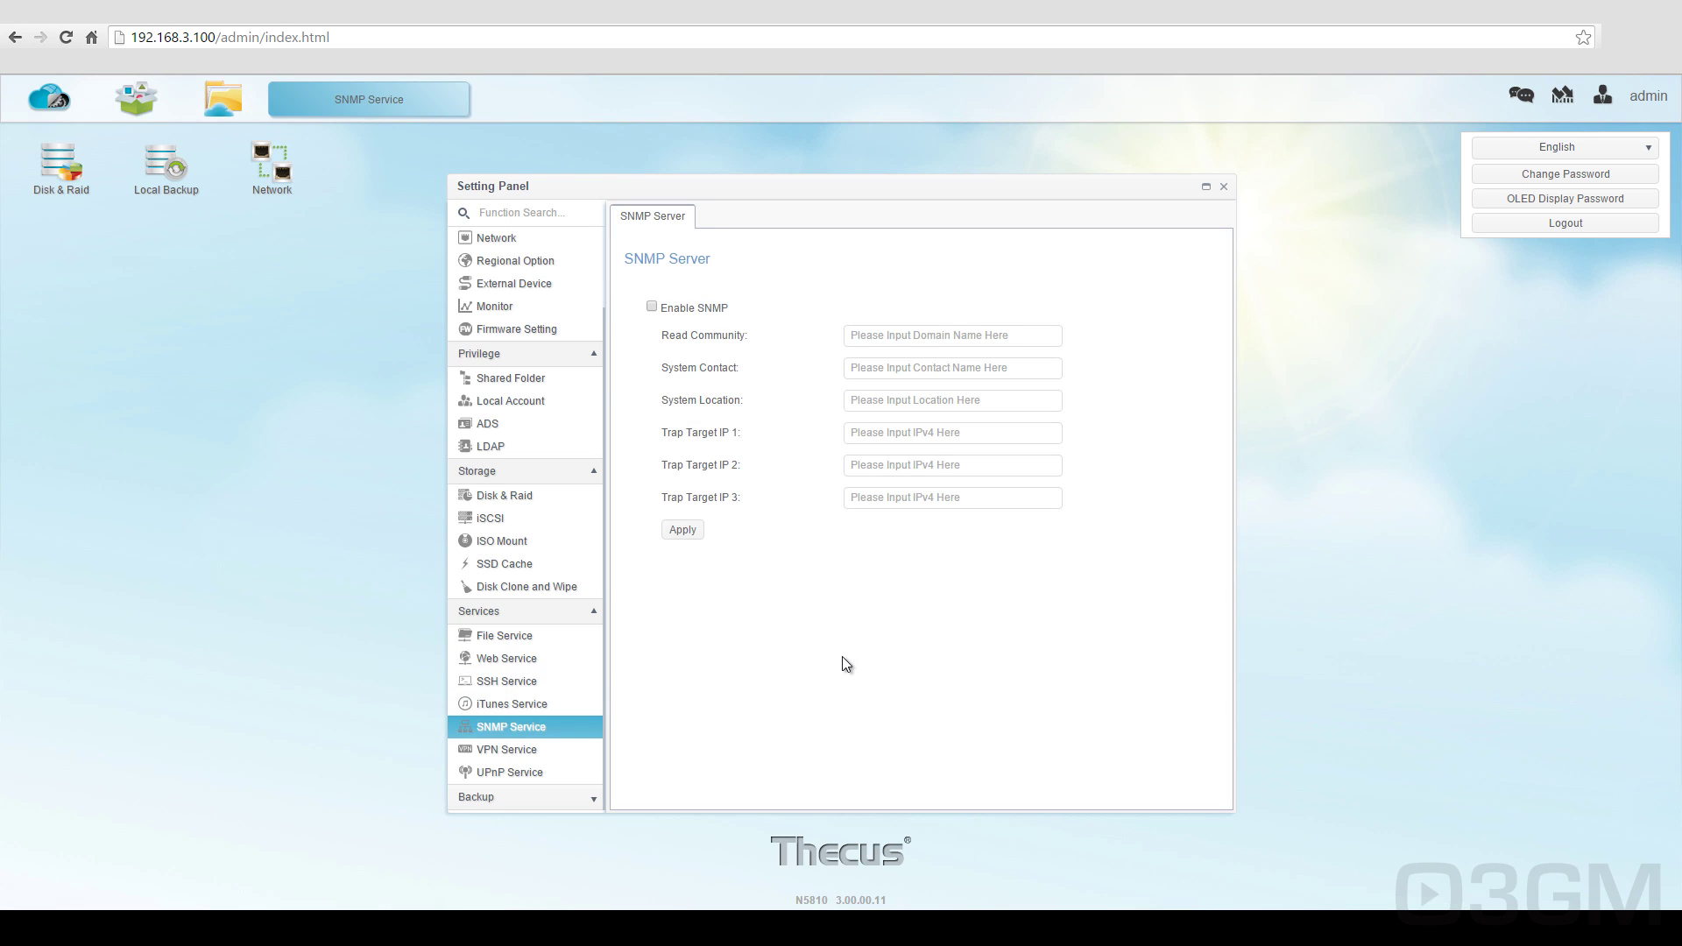
click(593, 752)
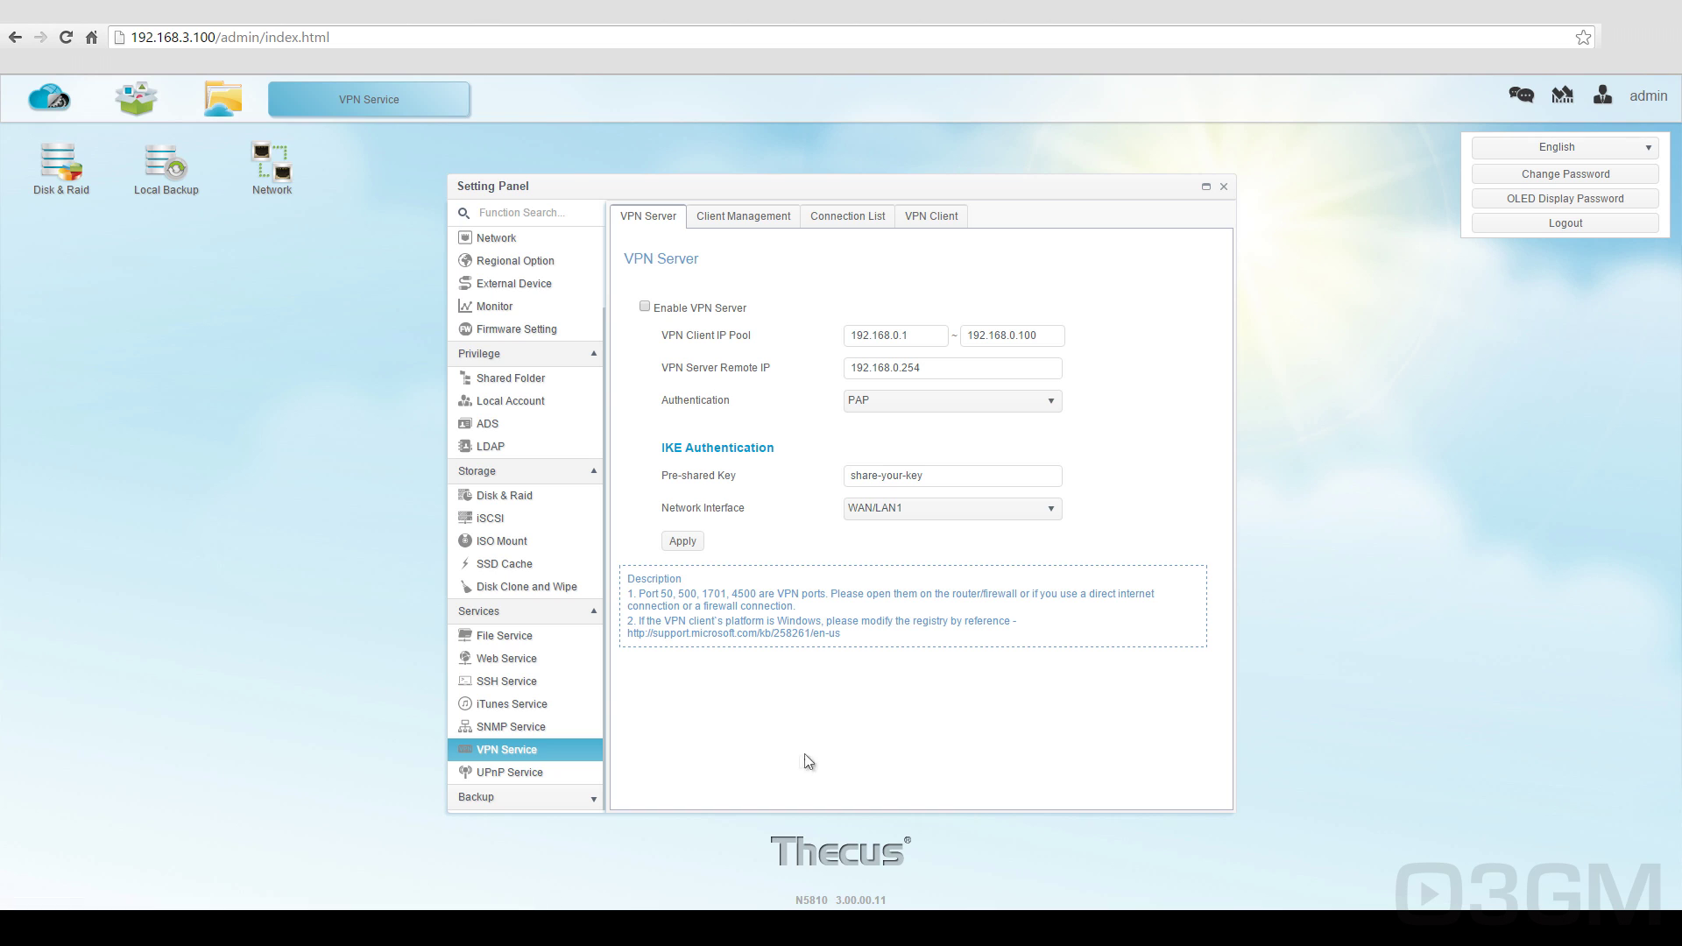
Step: Check the VPN Client Management, Connection List and VPN Client tabs, then show UPnP Service settings
click(731, 218)
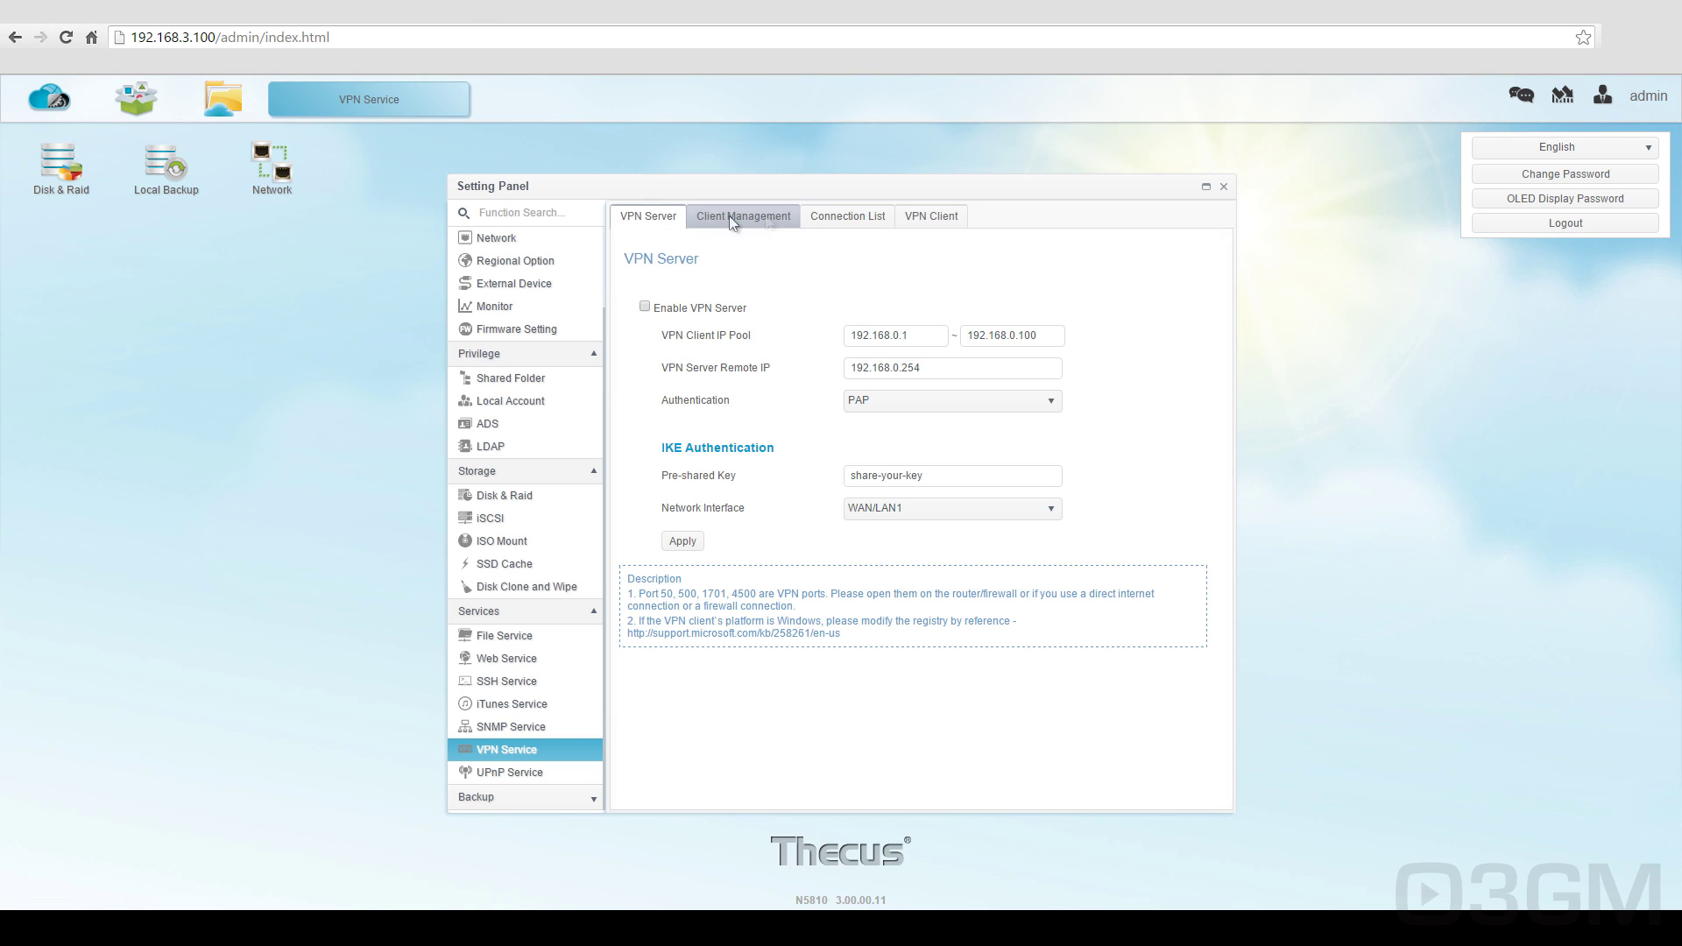
click(851, 221)
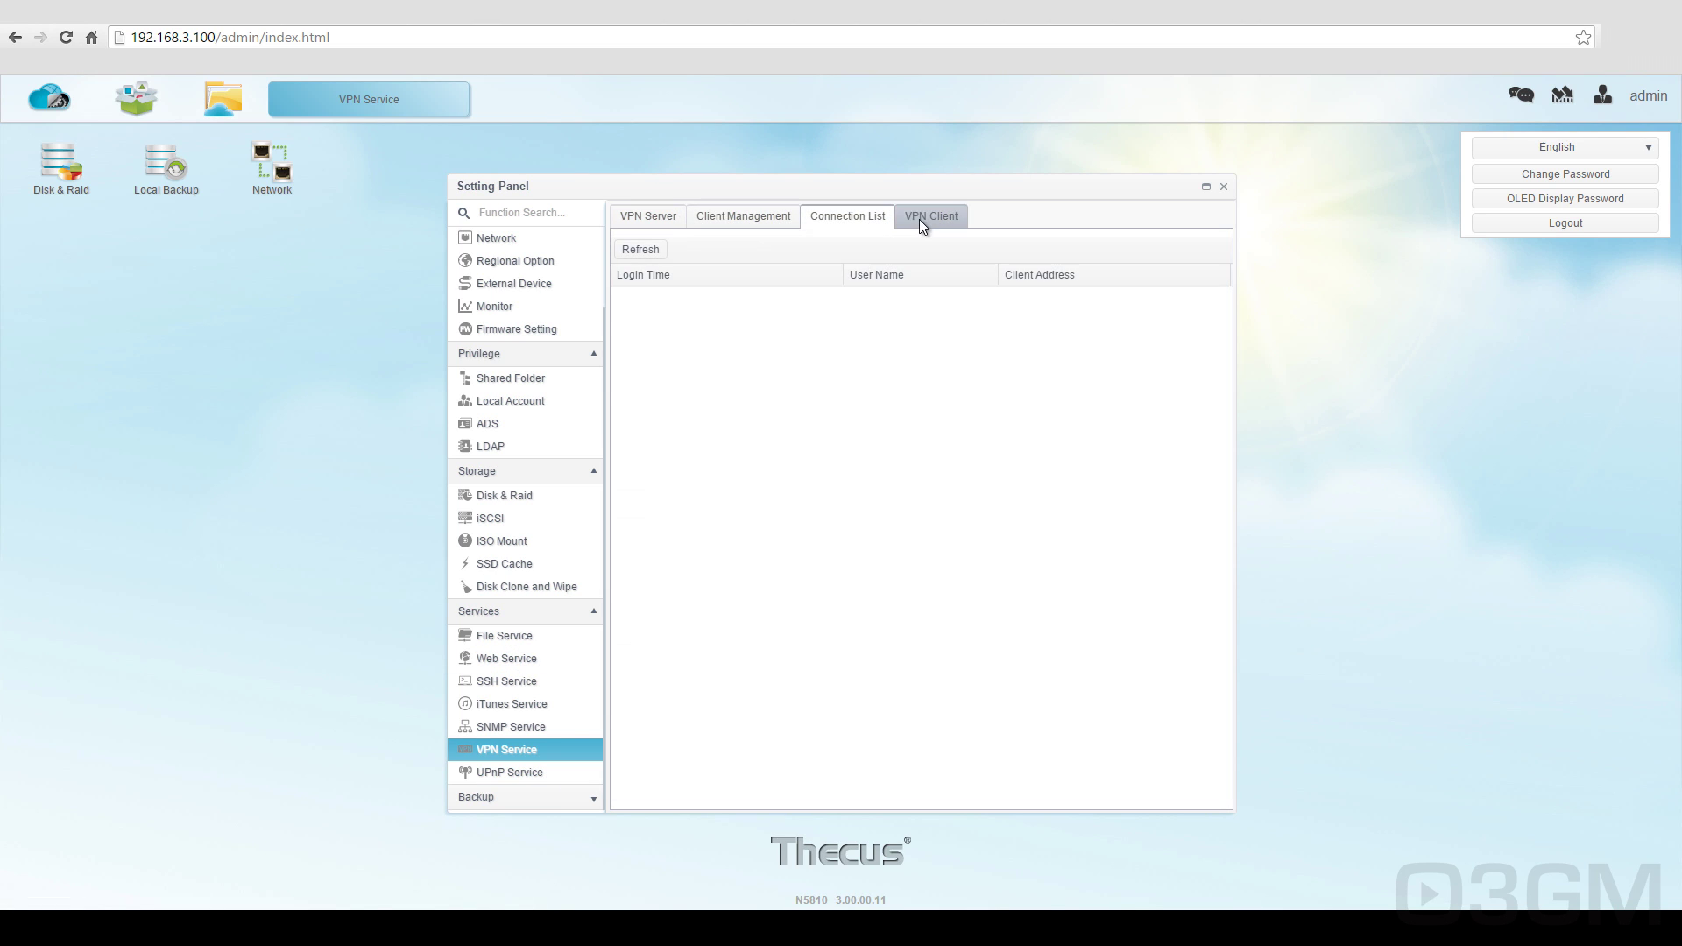
click(921, 224)
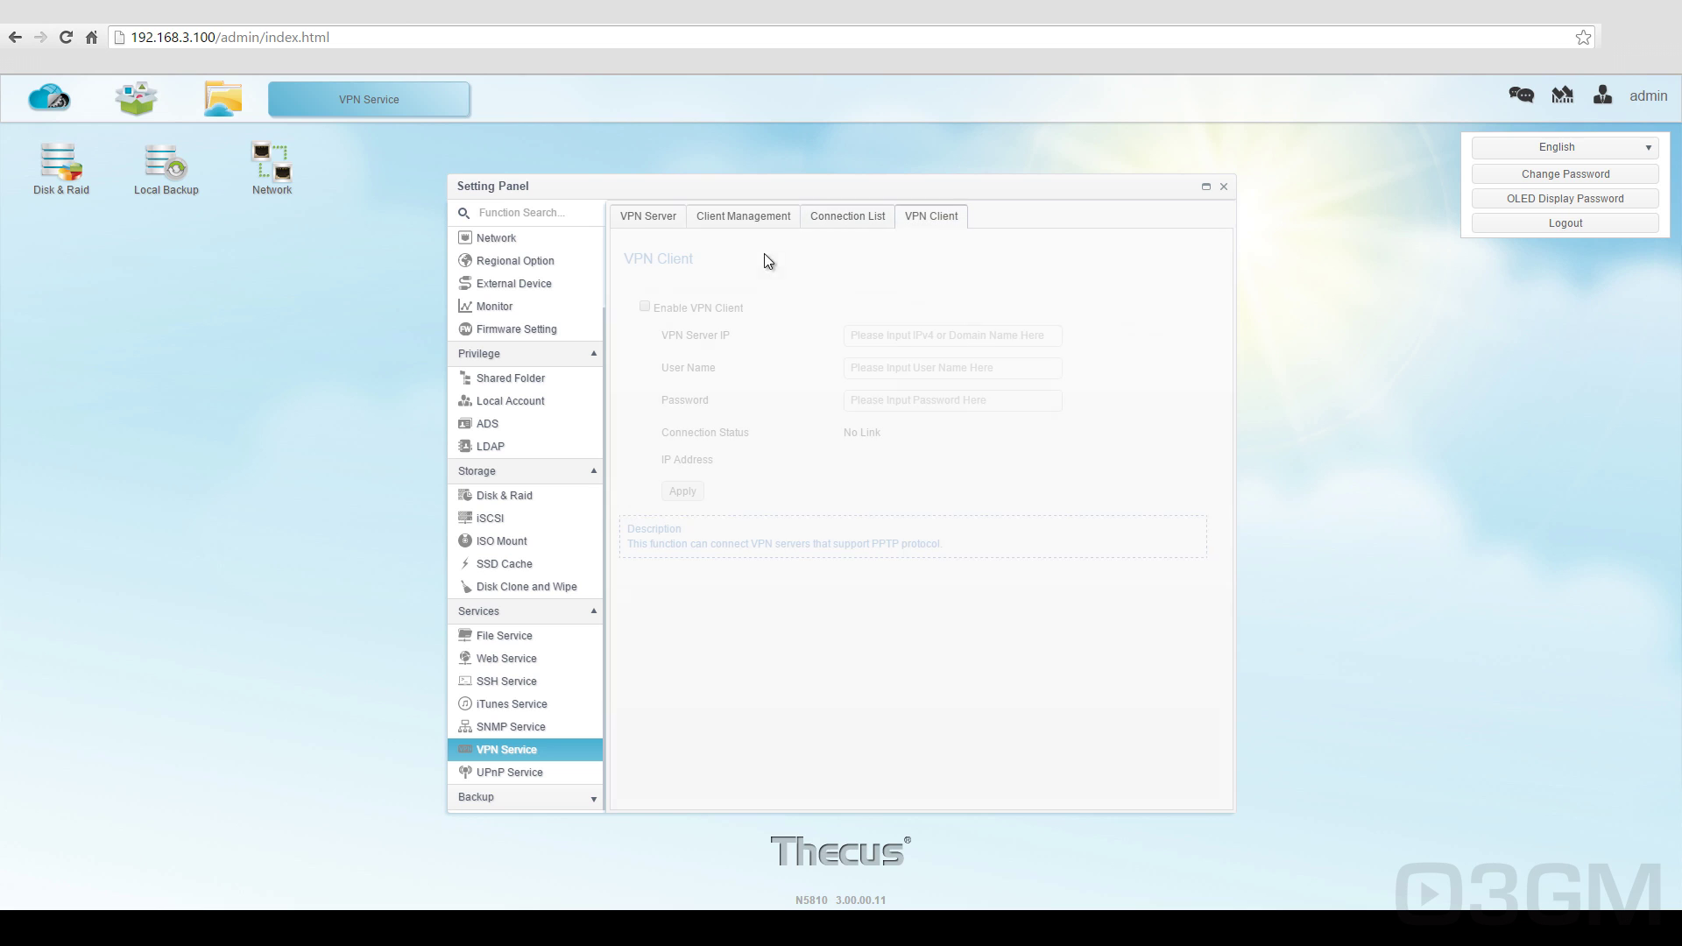
click(655, 217)
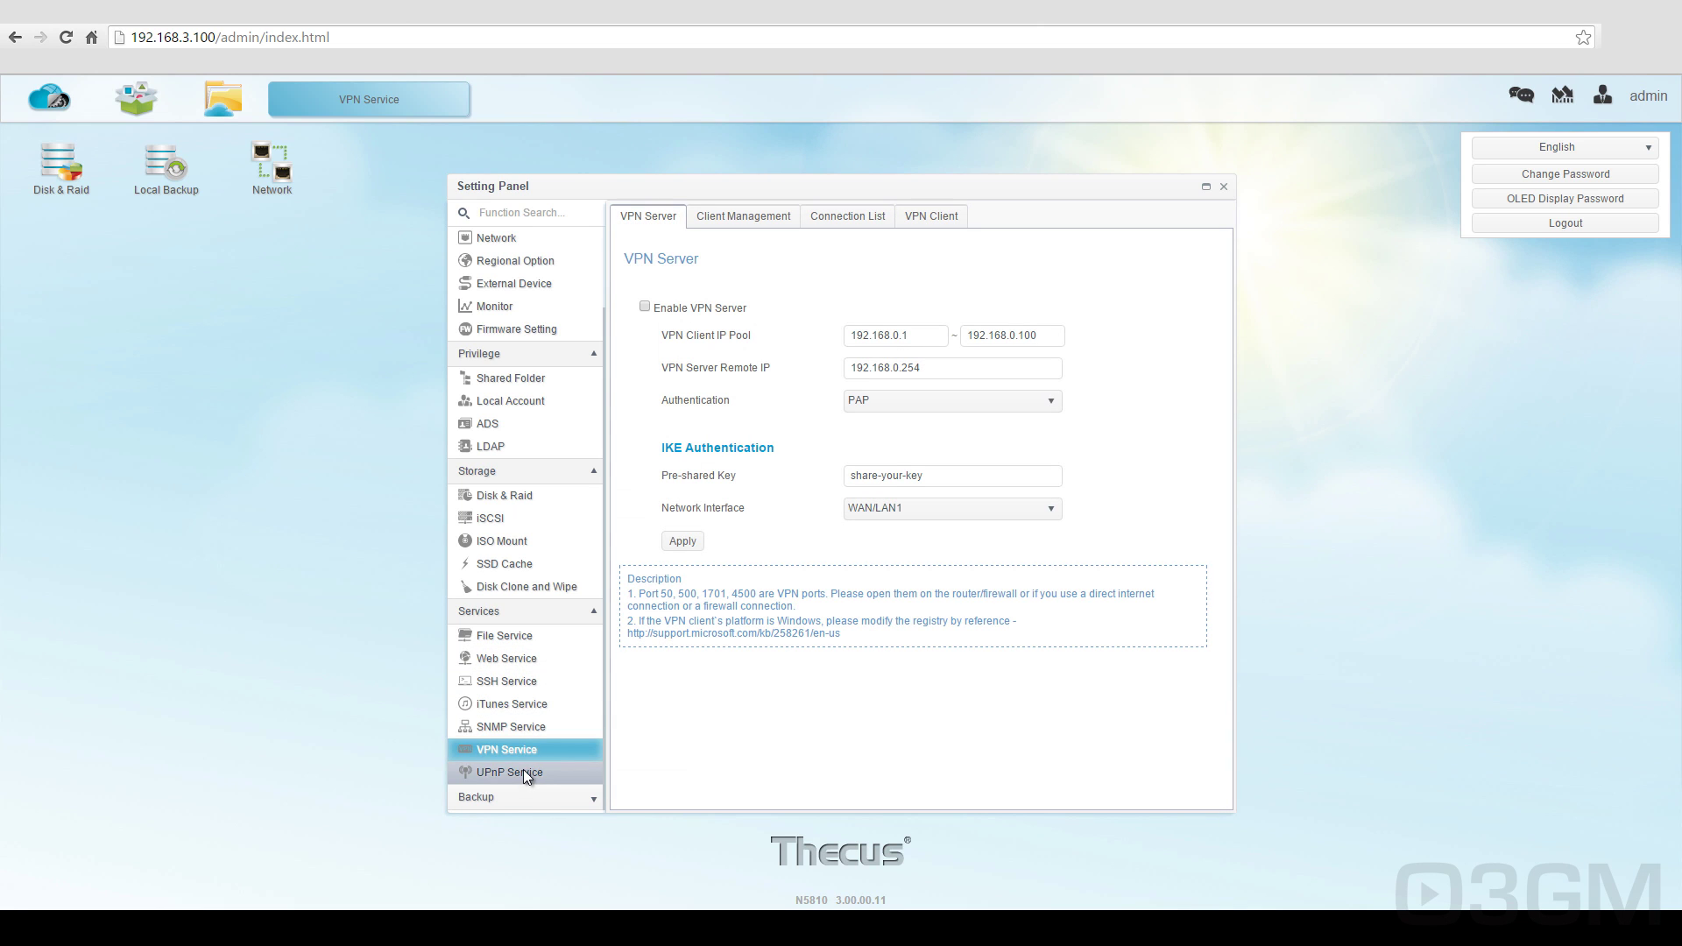
click(524, 770)
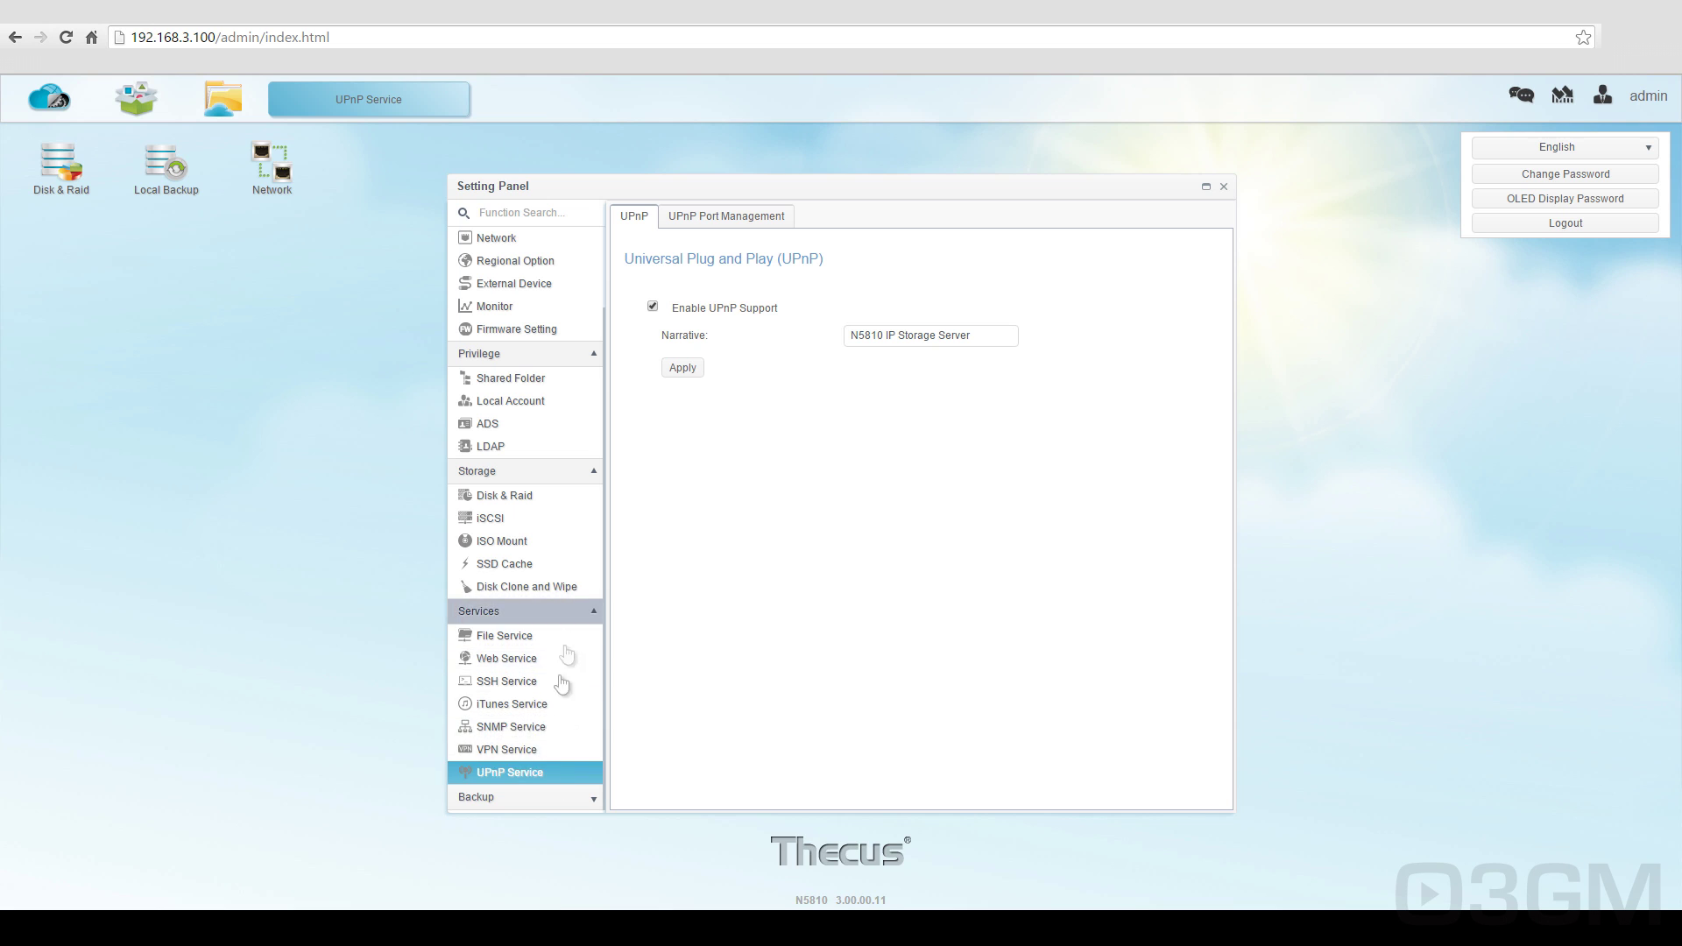
click(594, 799)
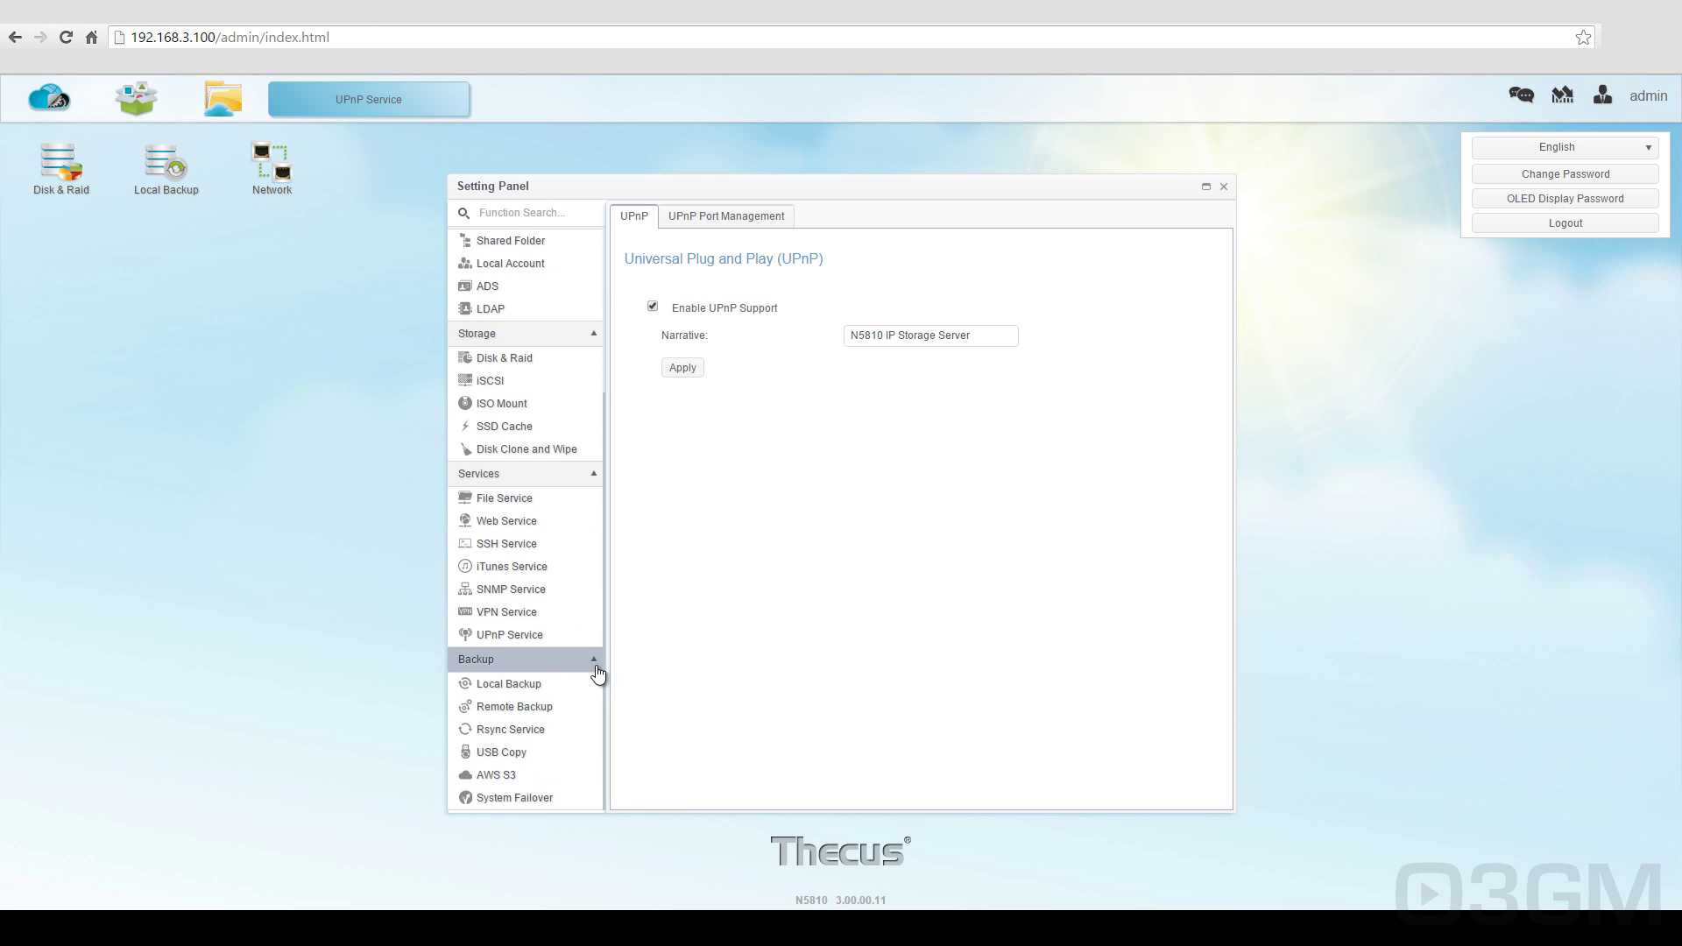
Step: Step through Local Backup, Remote Backup, Rsync Service, USB Copy, AWS S3 and System Failover pages
click(512, 684)
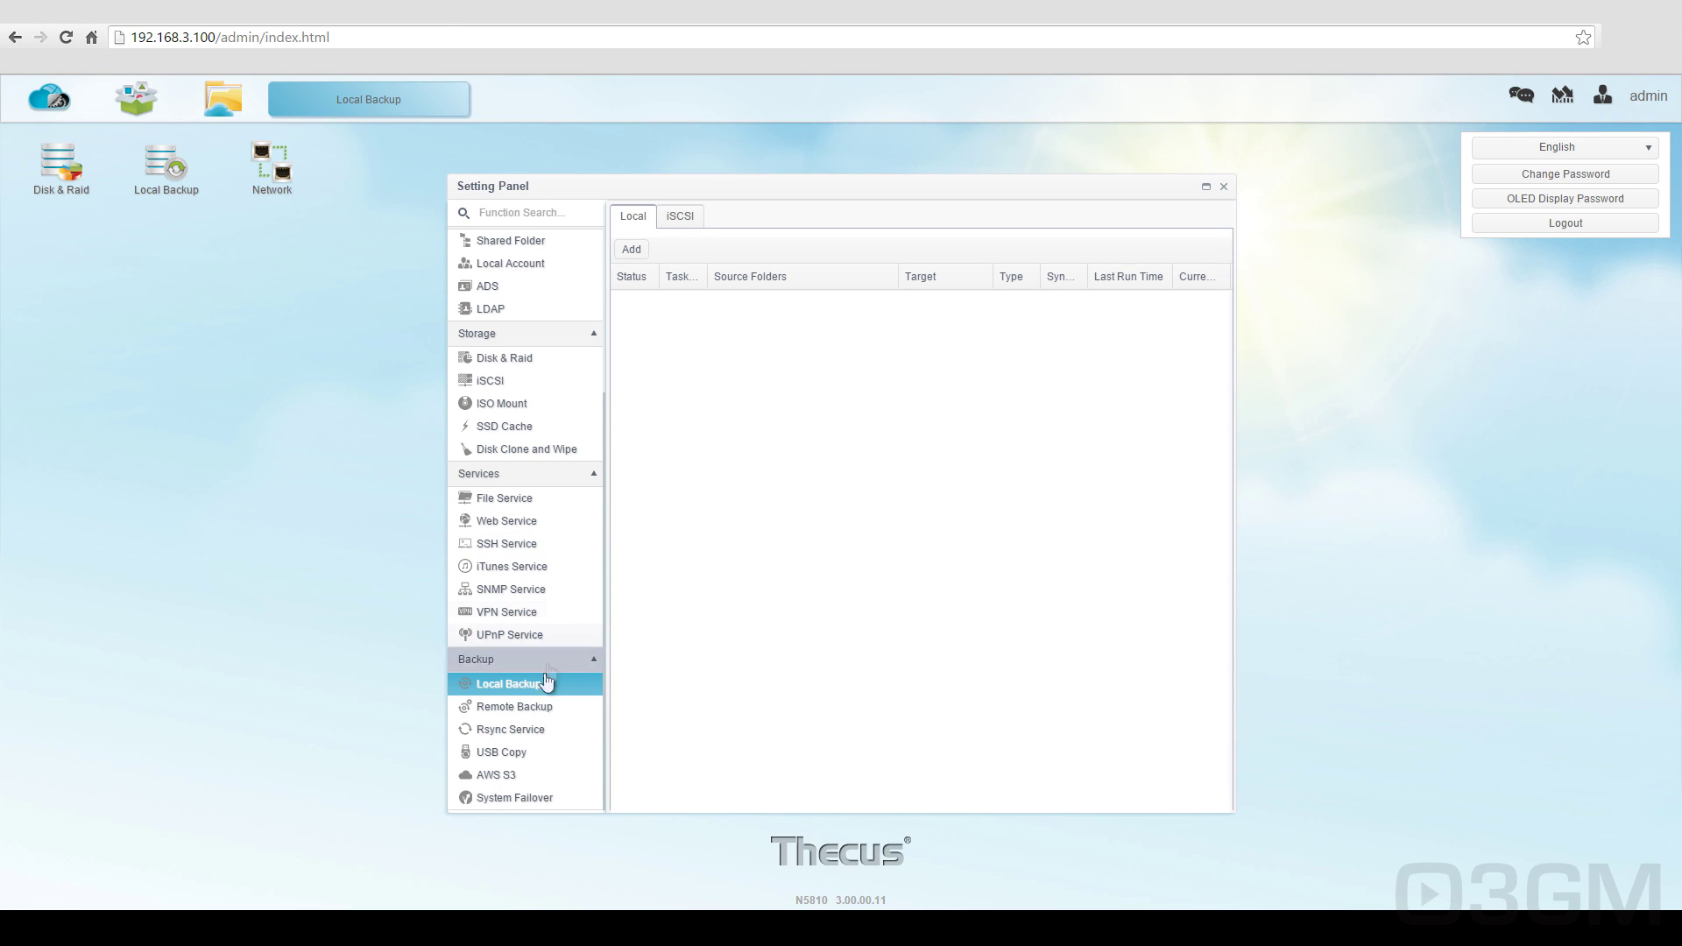
click(525, 706)
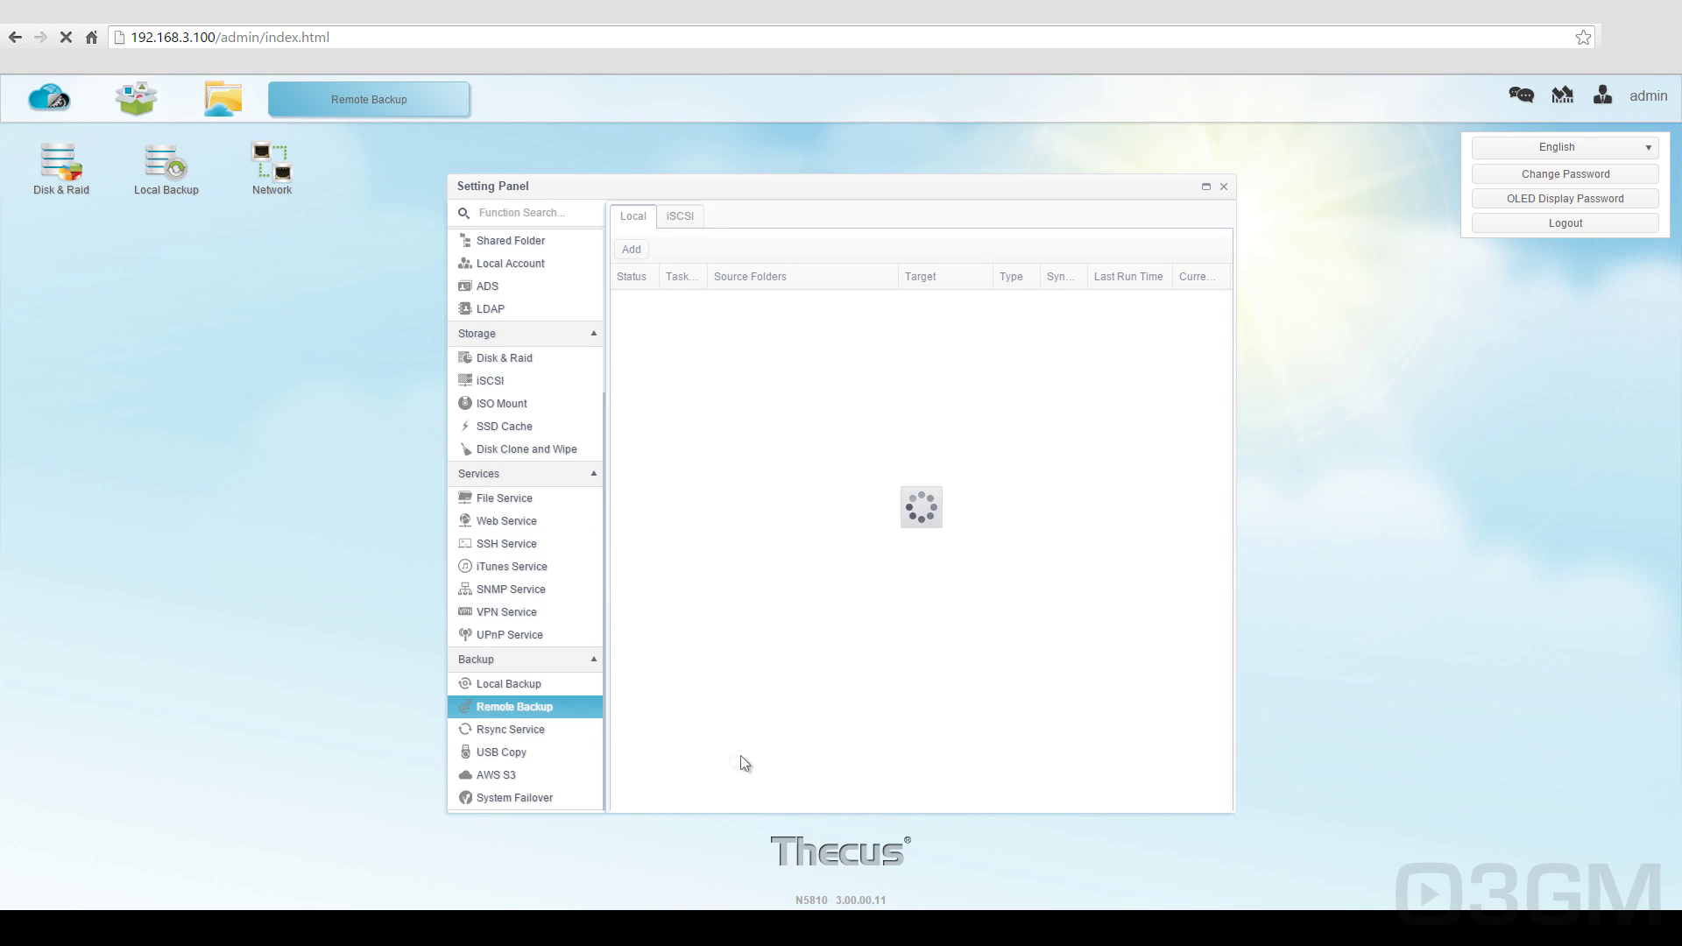
click(533, 729)
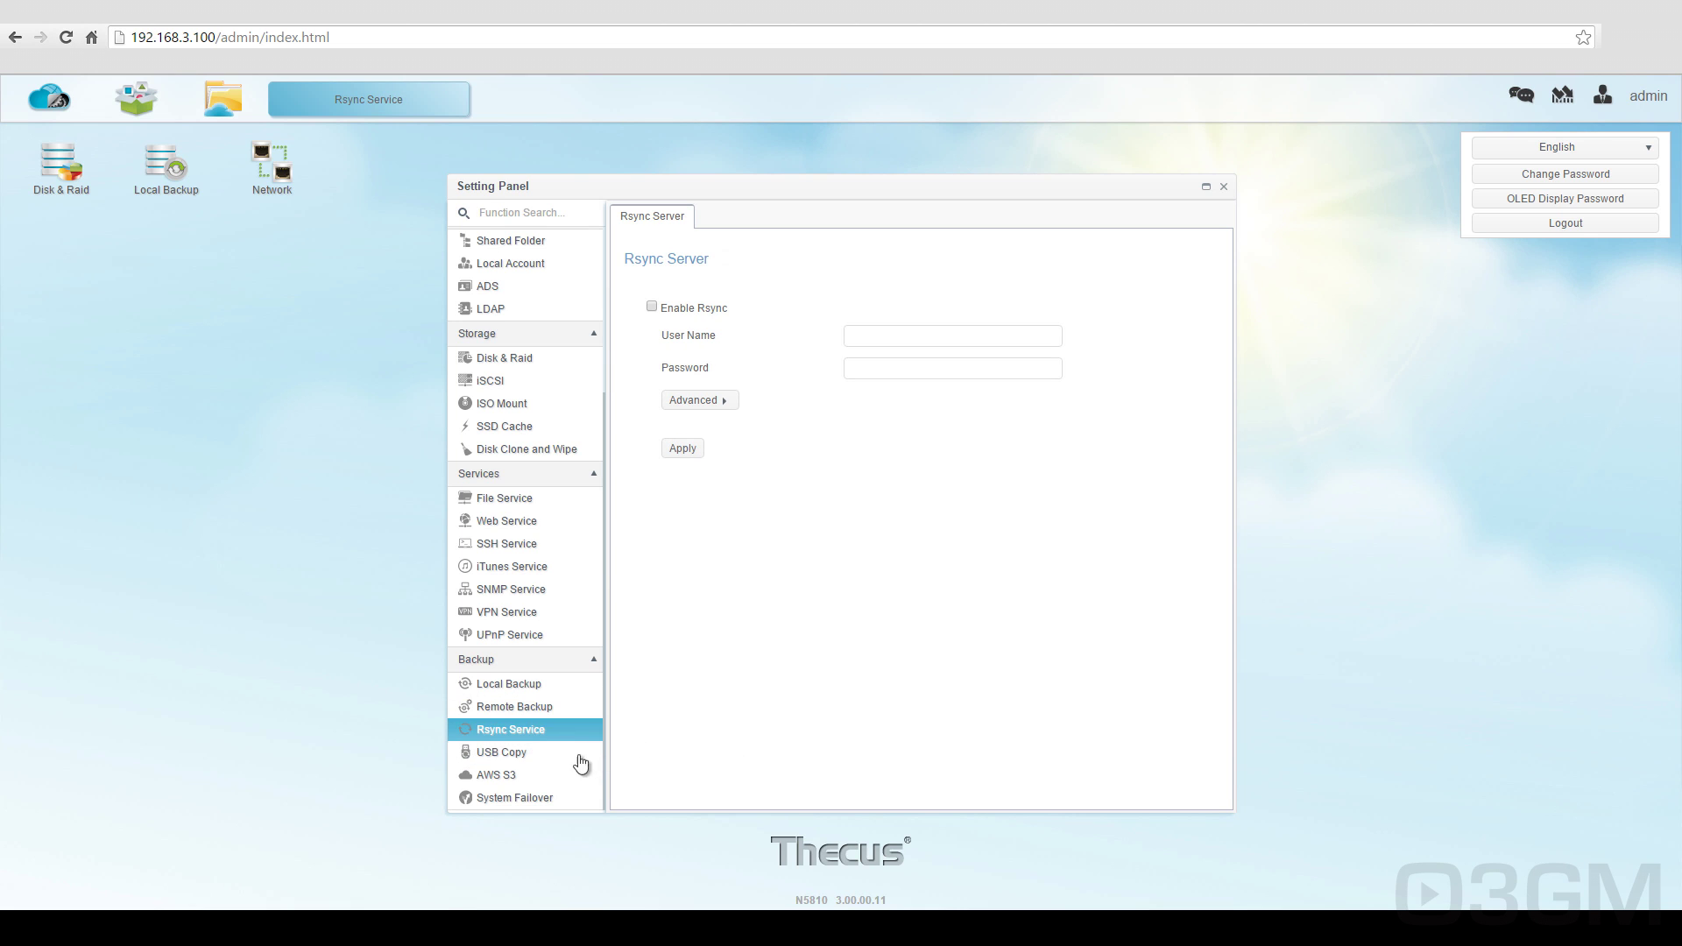
click(526, 753)
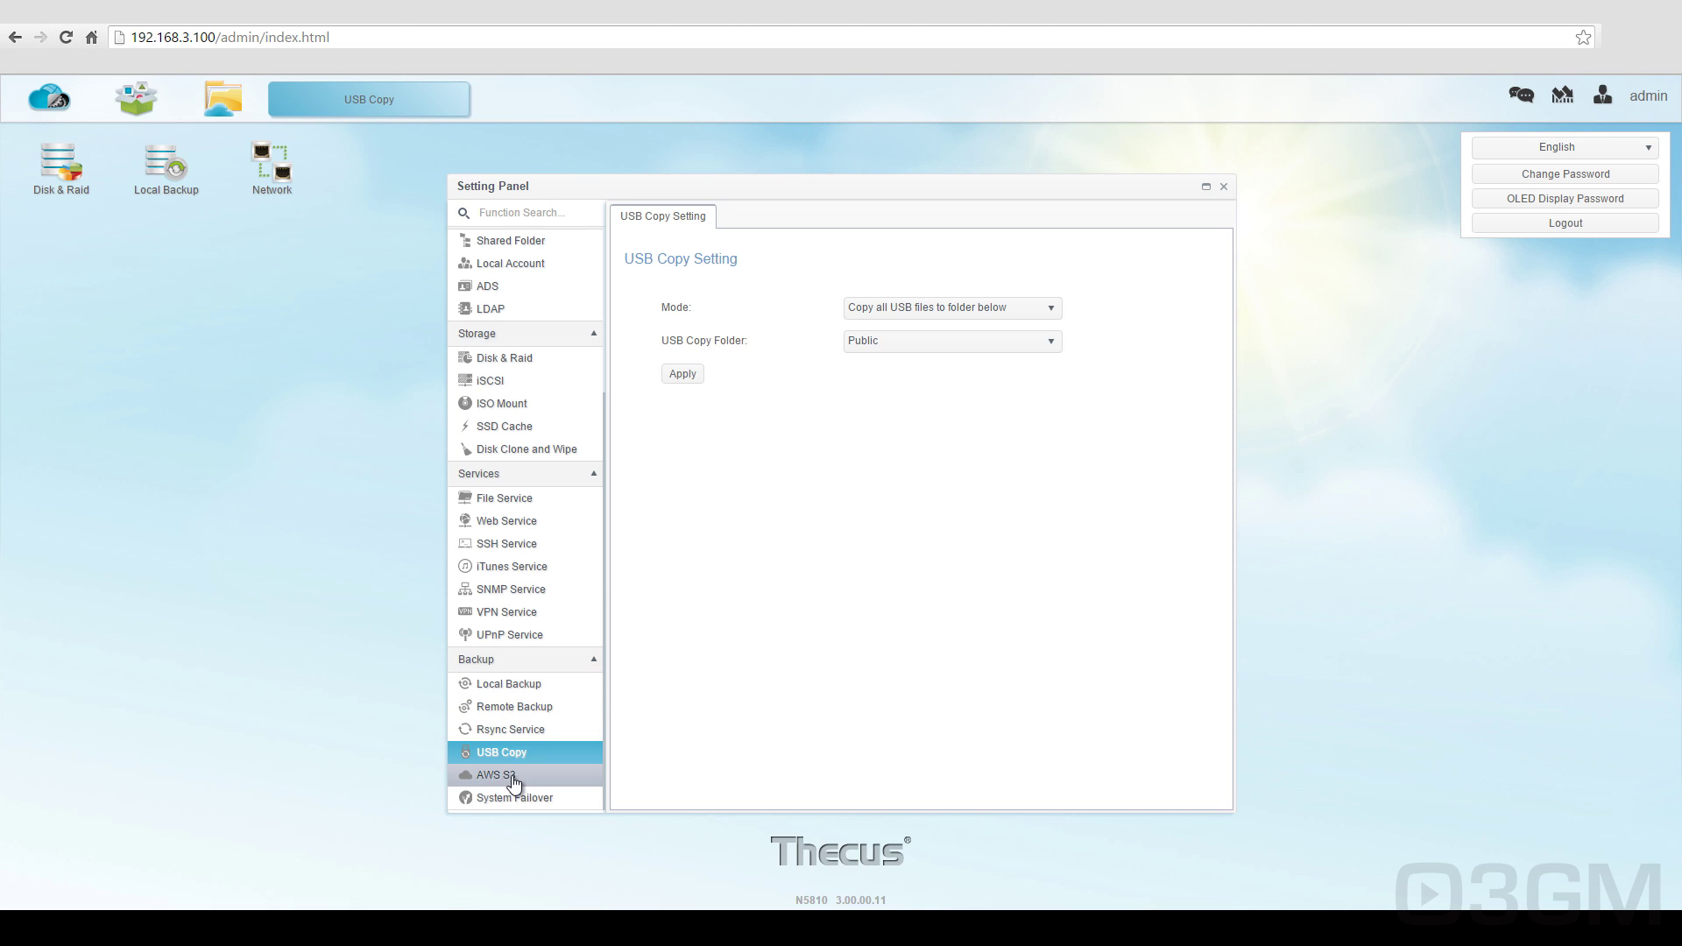
click(511, 775)
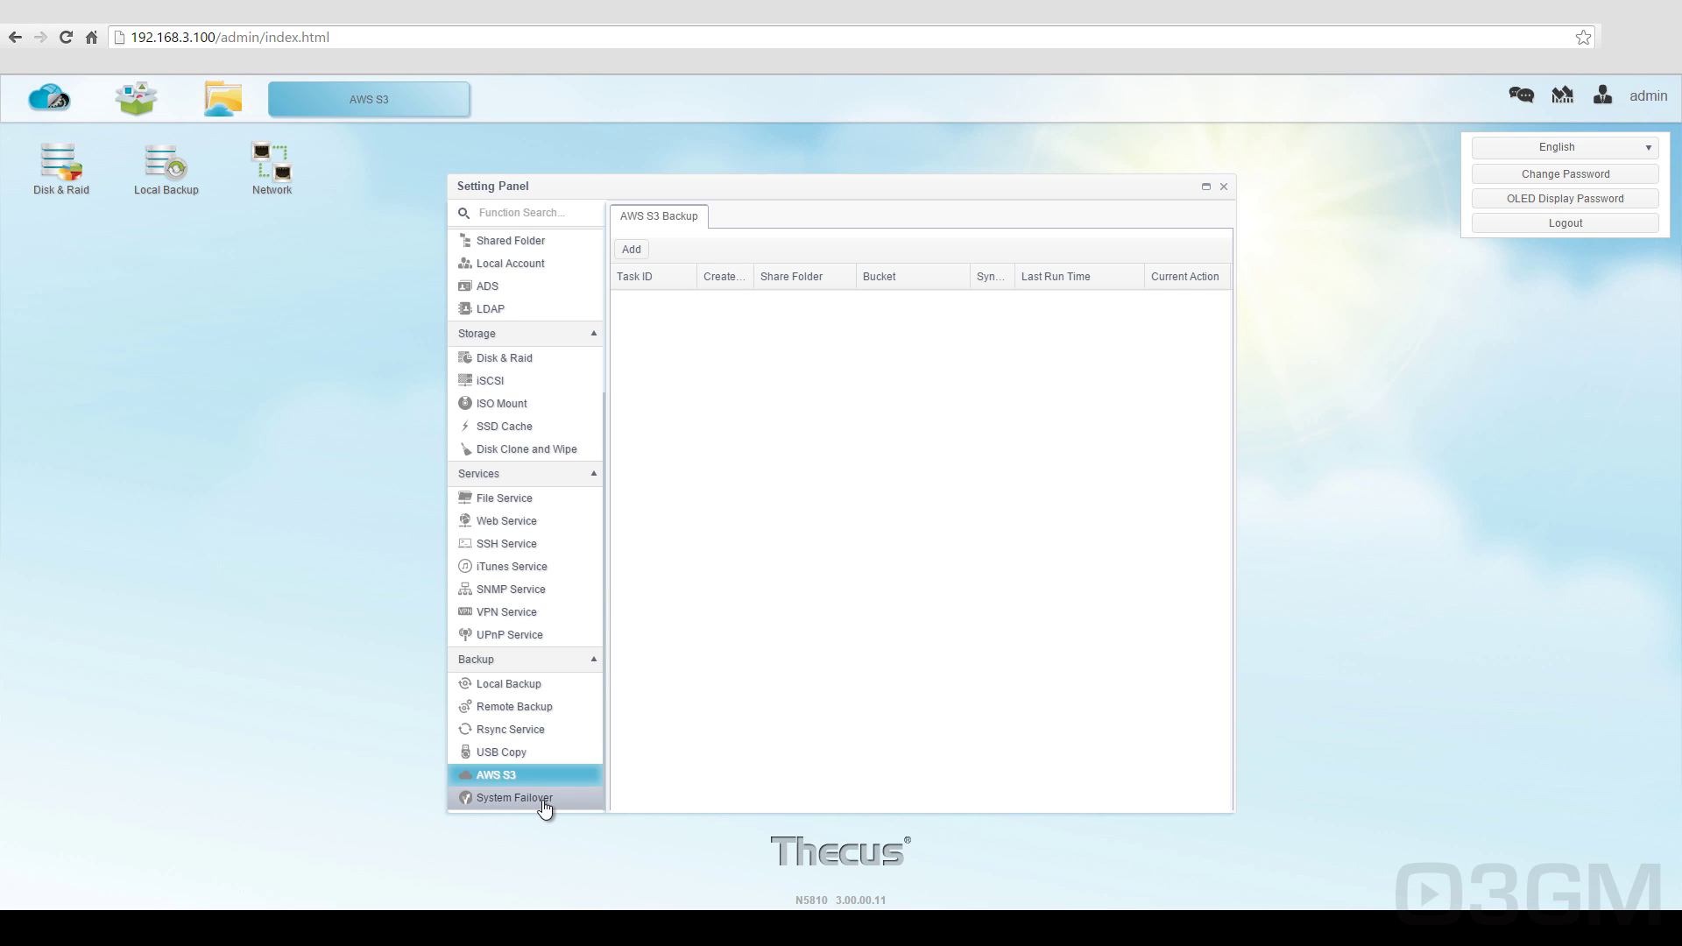
click(543, 798)
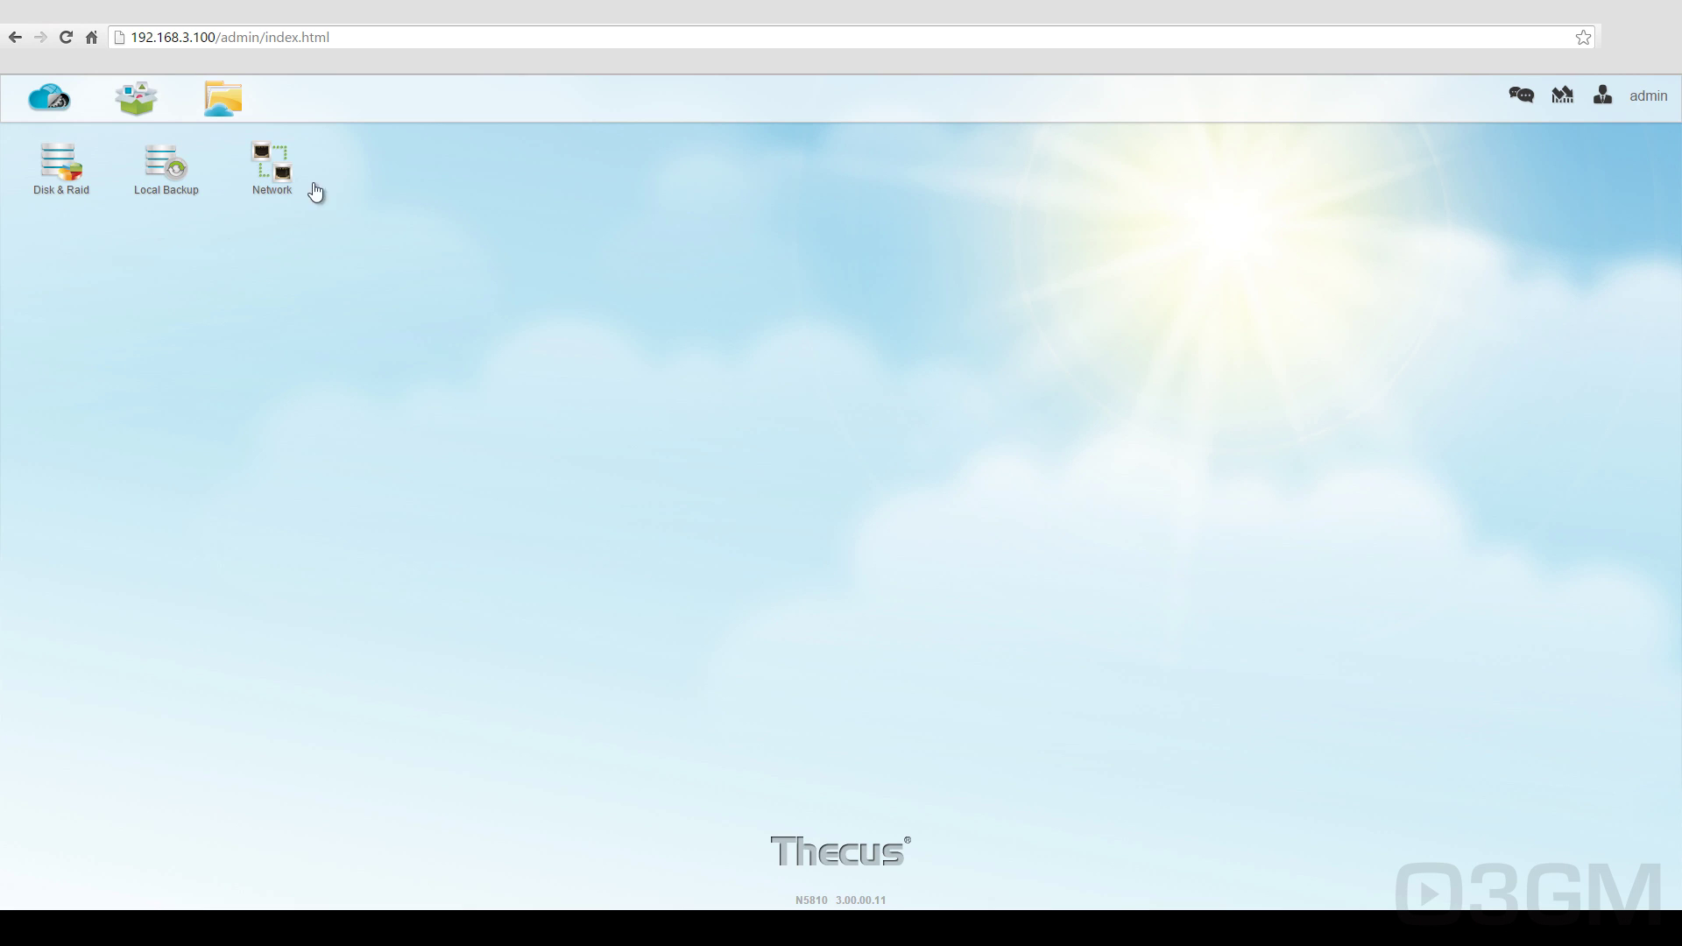
right_click(279, 183)
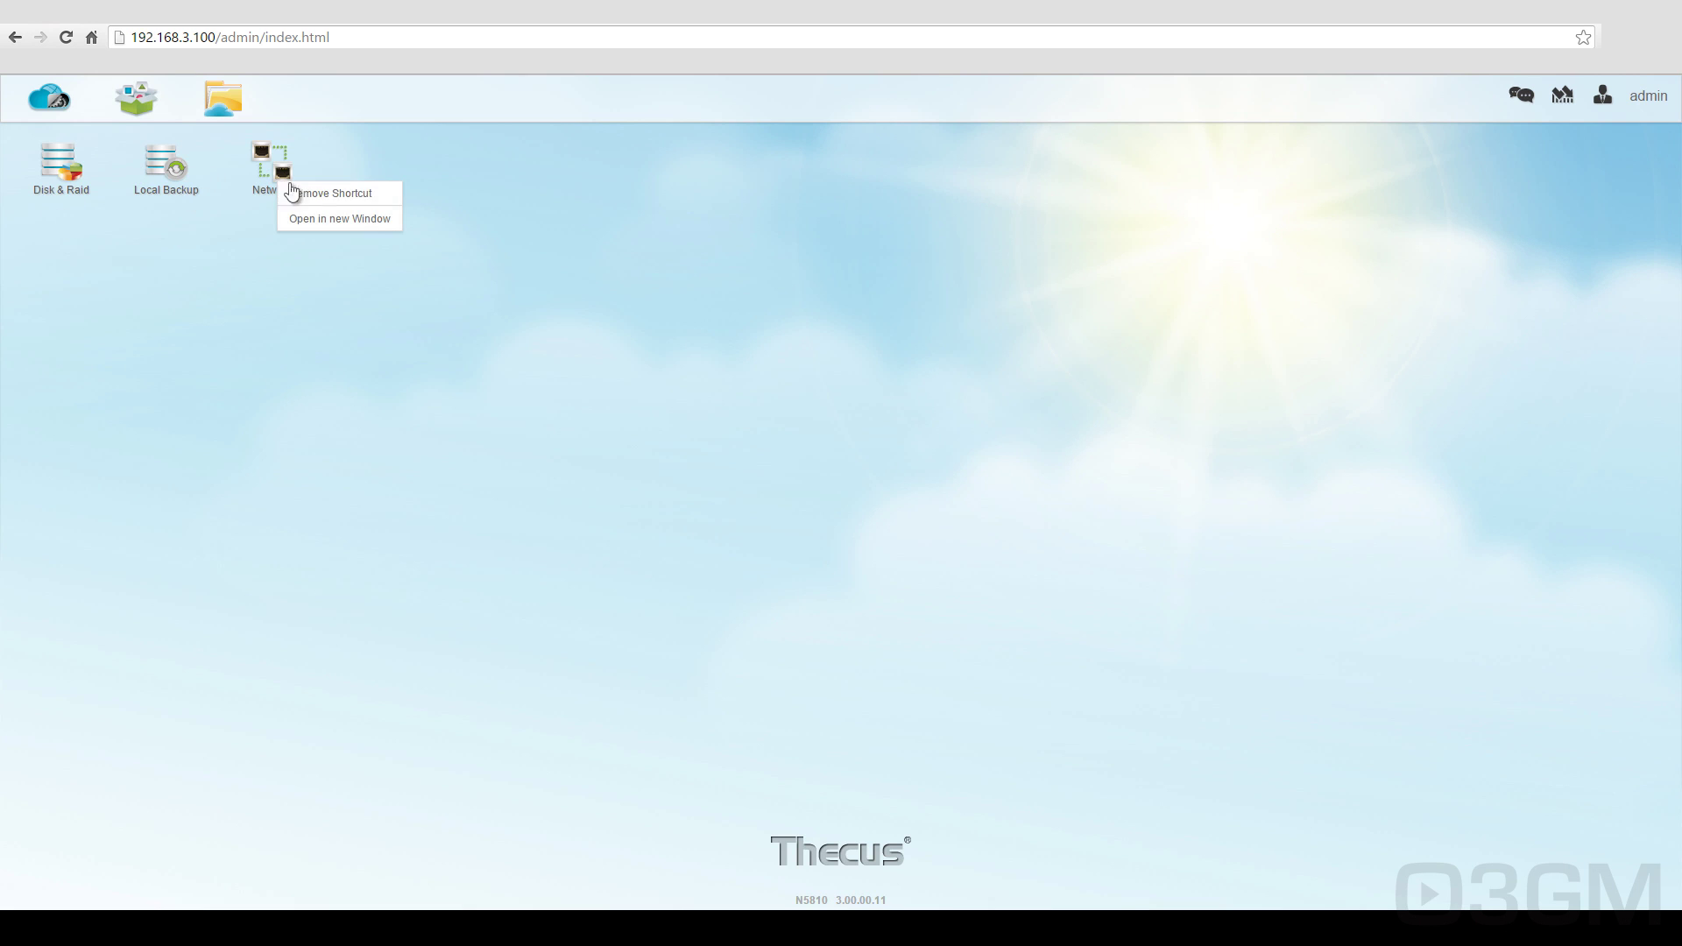
click(340, 167)
click(55, 110)
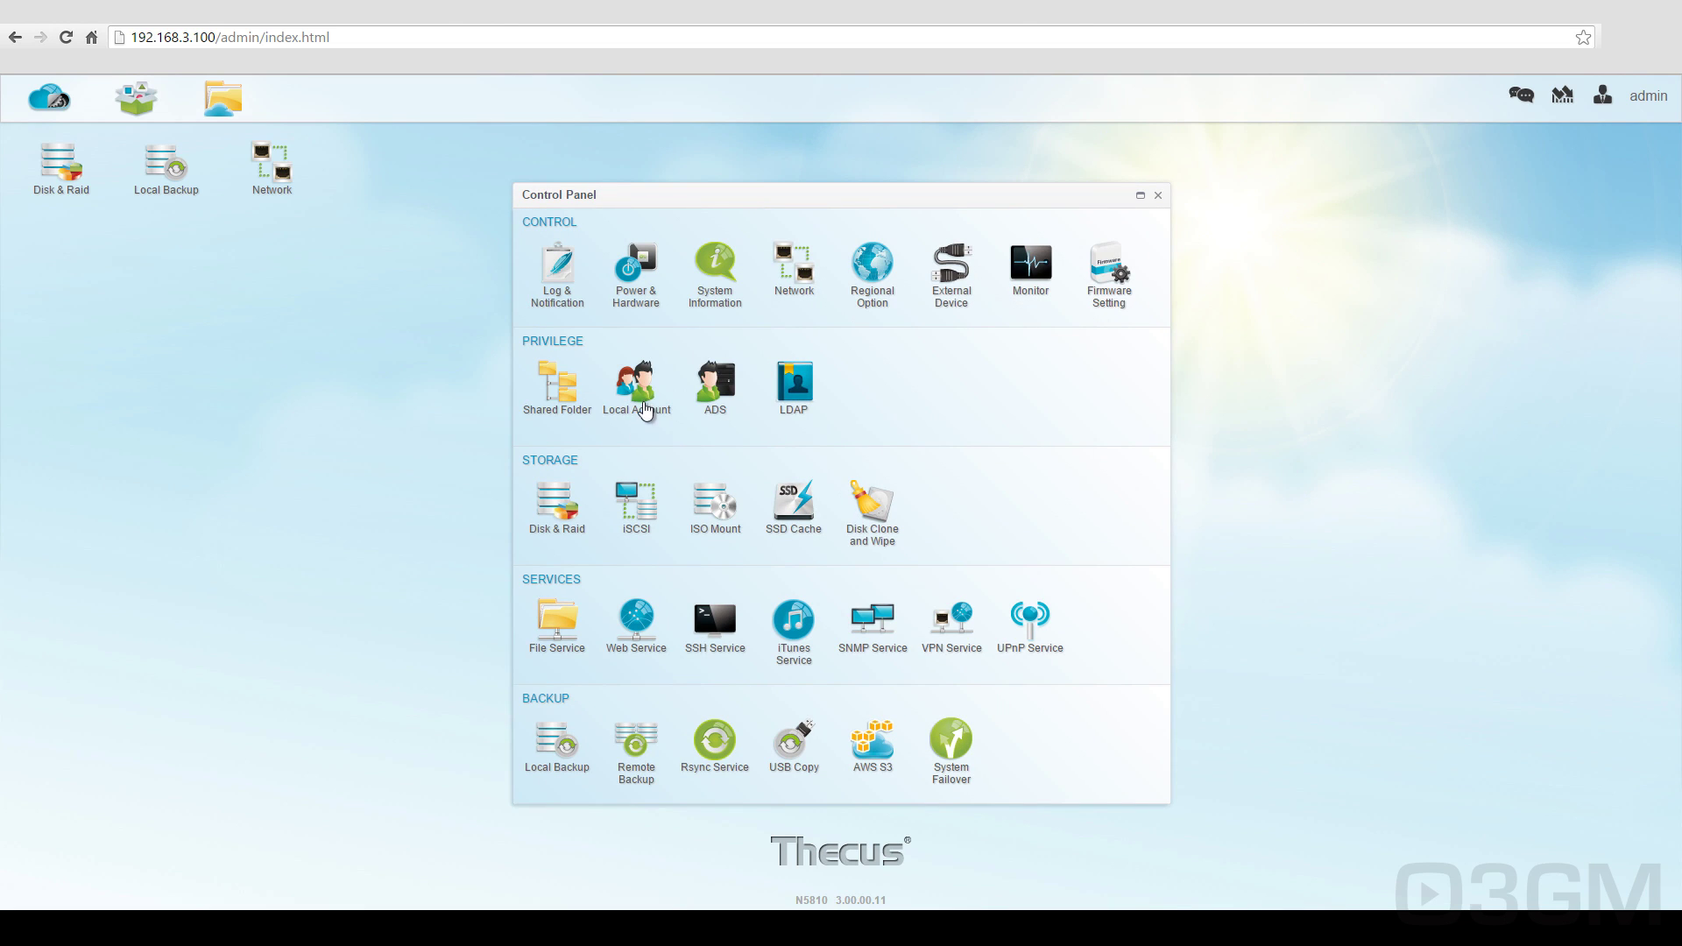
right_click(641, 399)
click(680, 410)
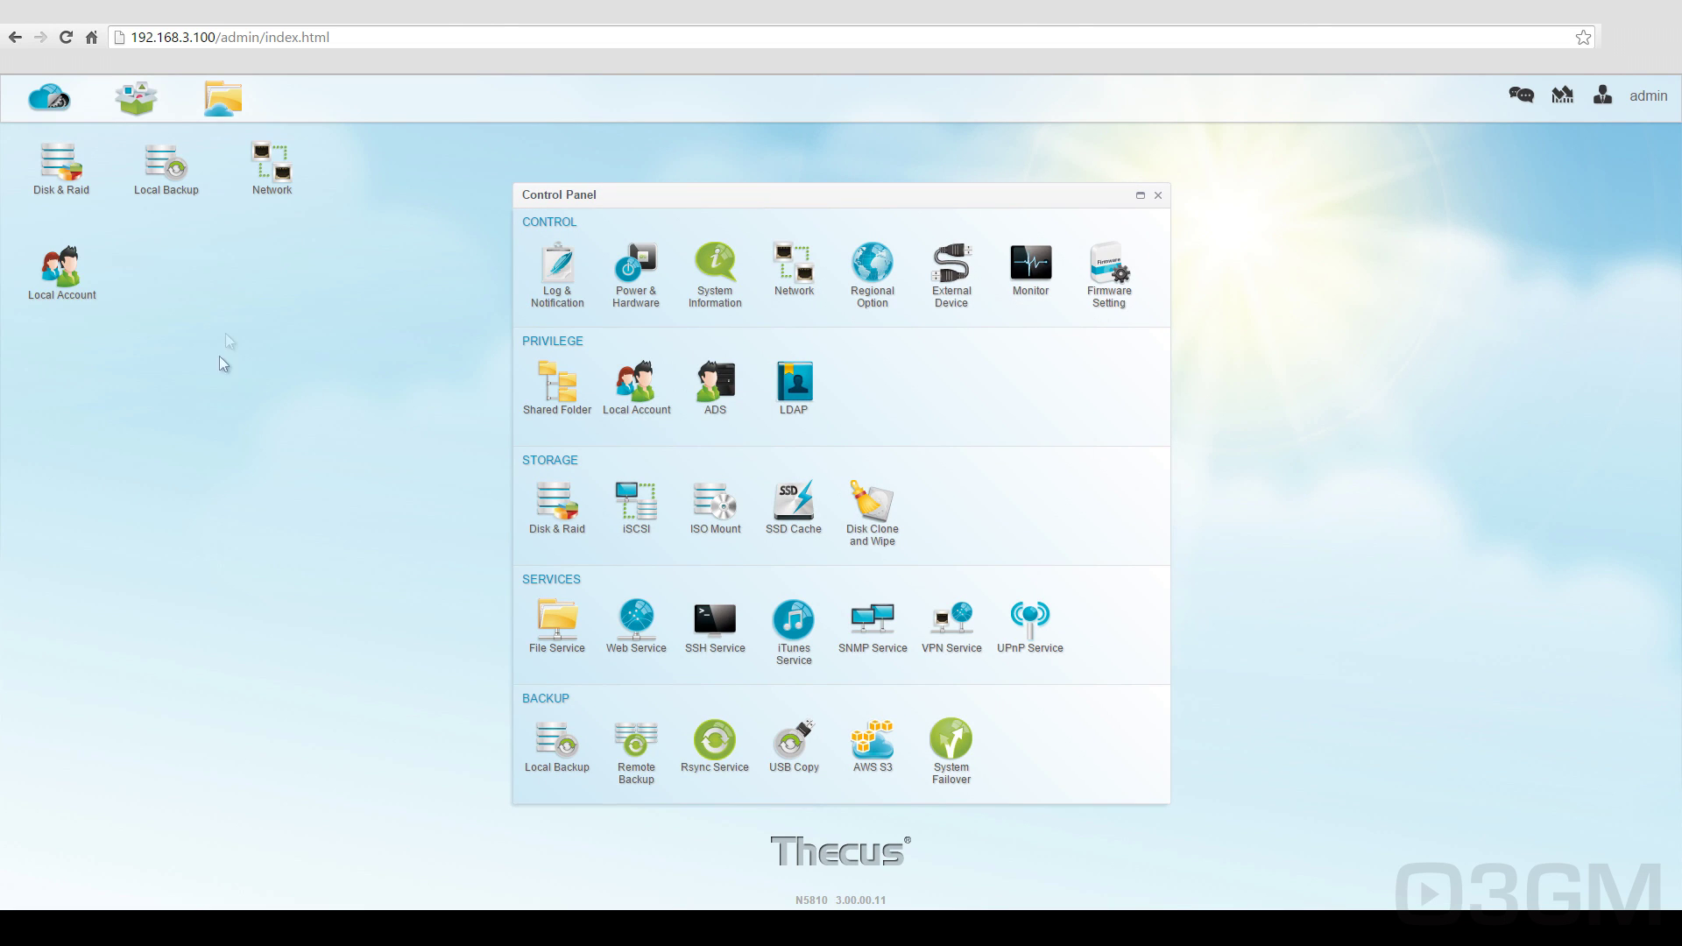
click(1145, 199)
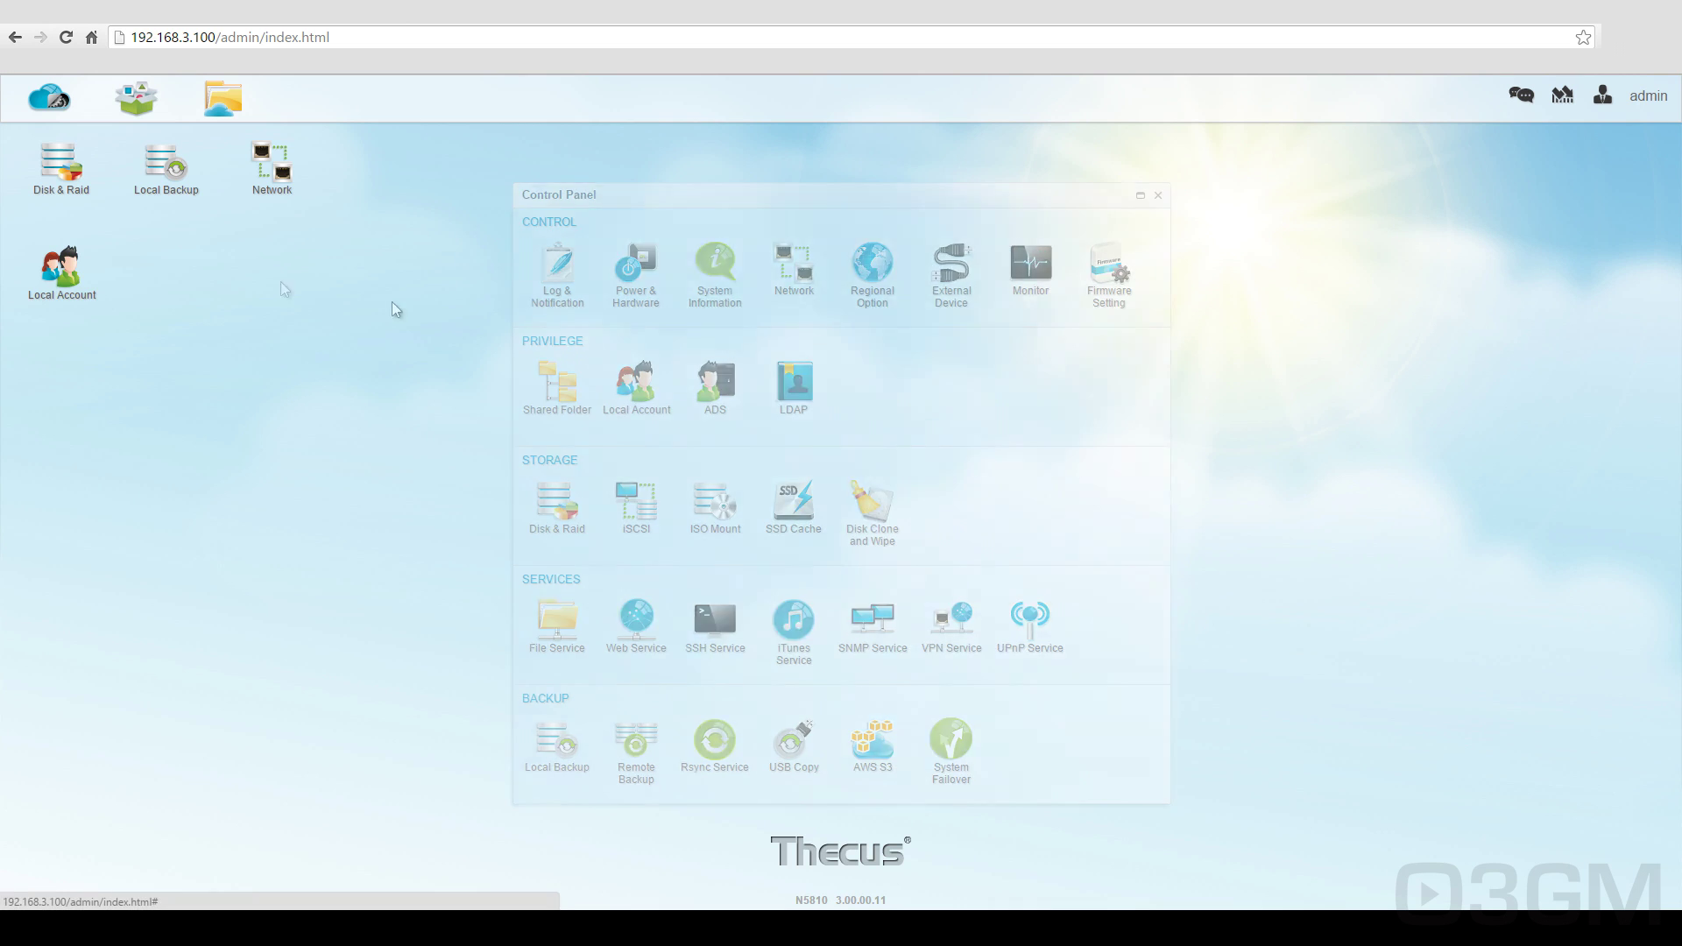
right_click(66, 280)
click(130, 289)
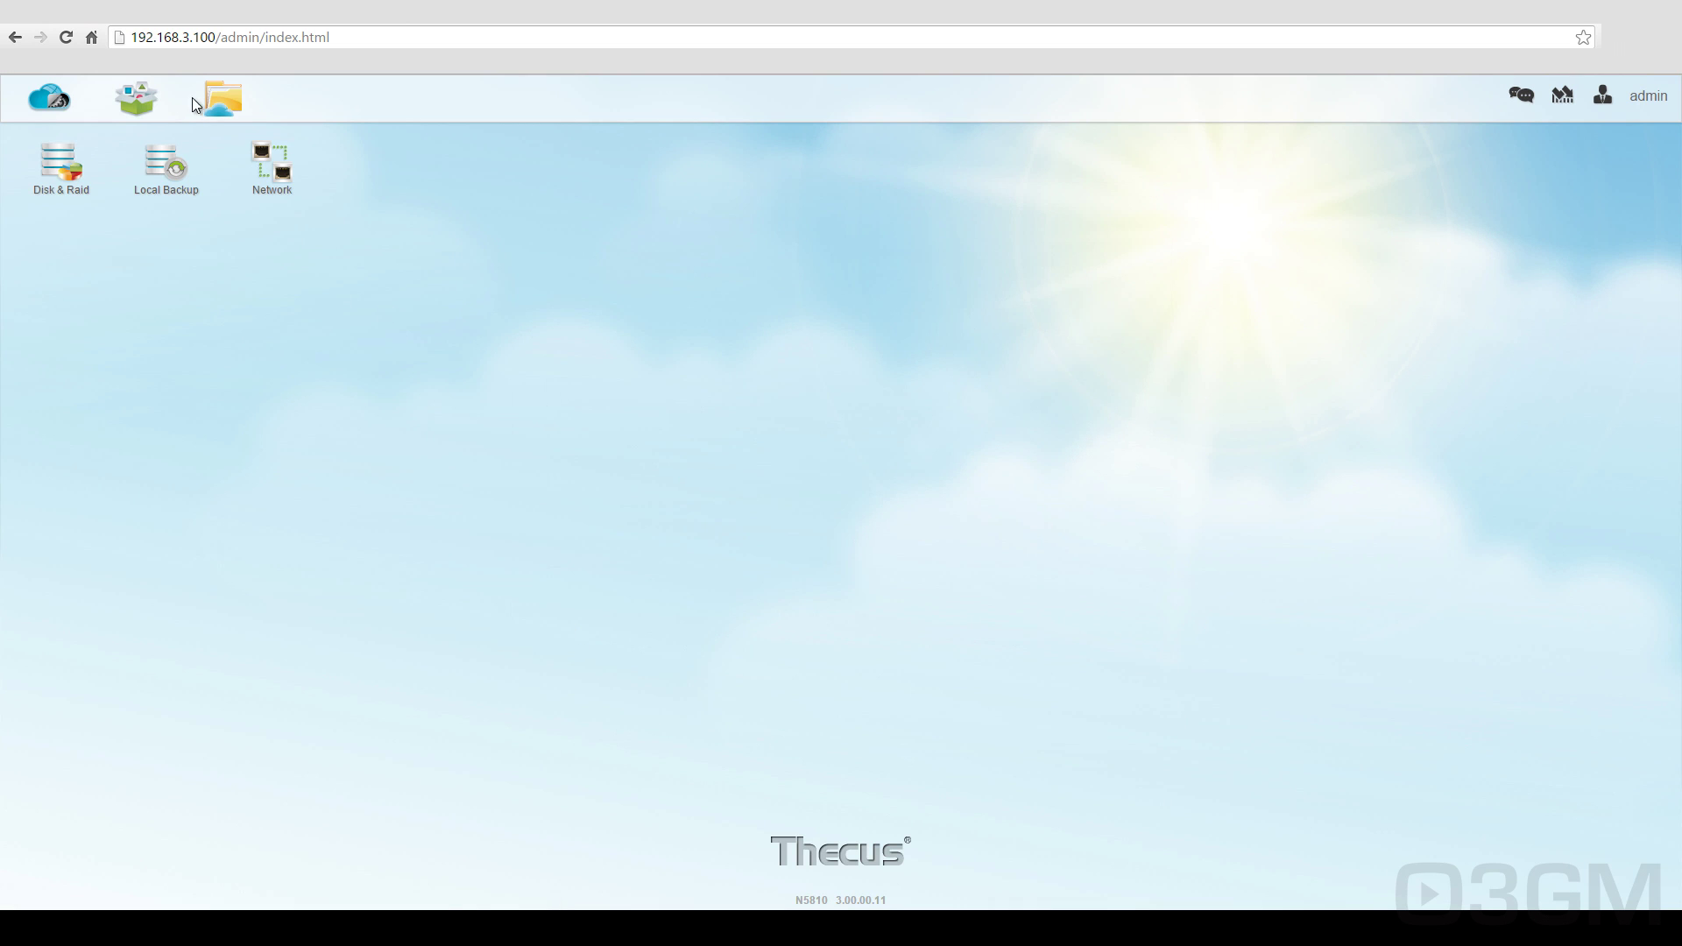
click(136, 98)
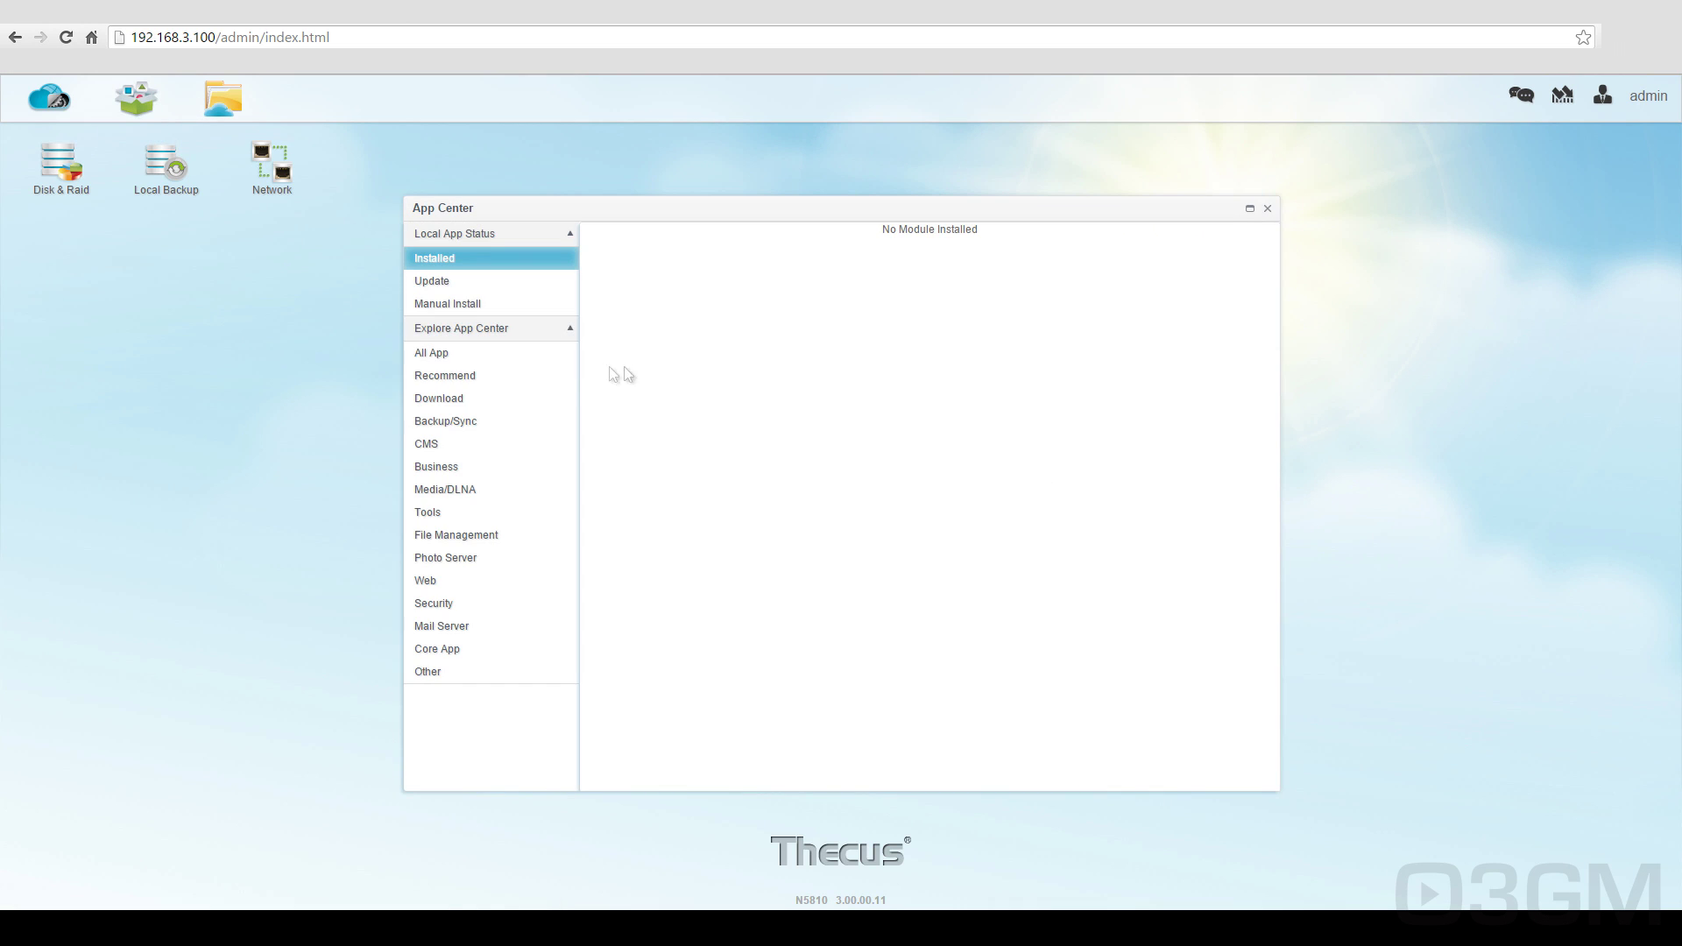
Step: Install Google Drive from the All App list, then start installing XBMC
click(492, 354)
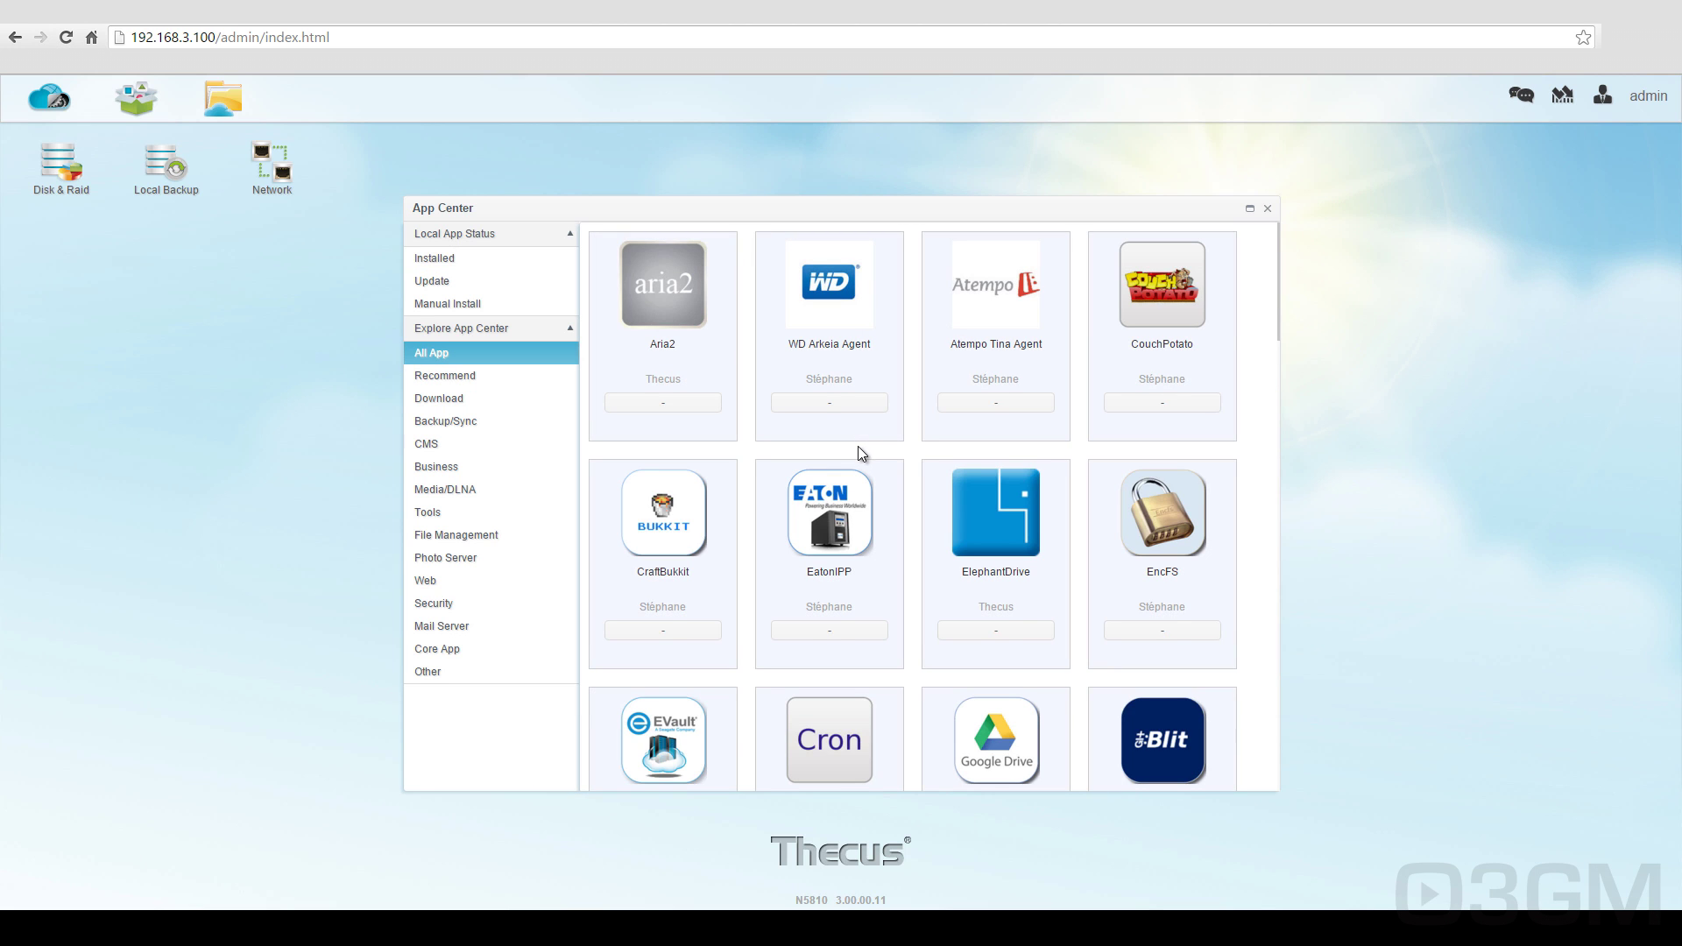
scroll(1247, 421, down, 5)
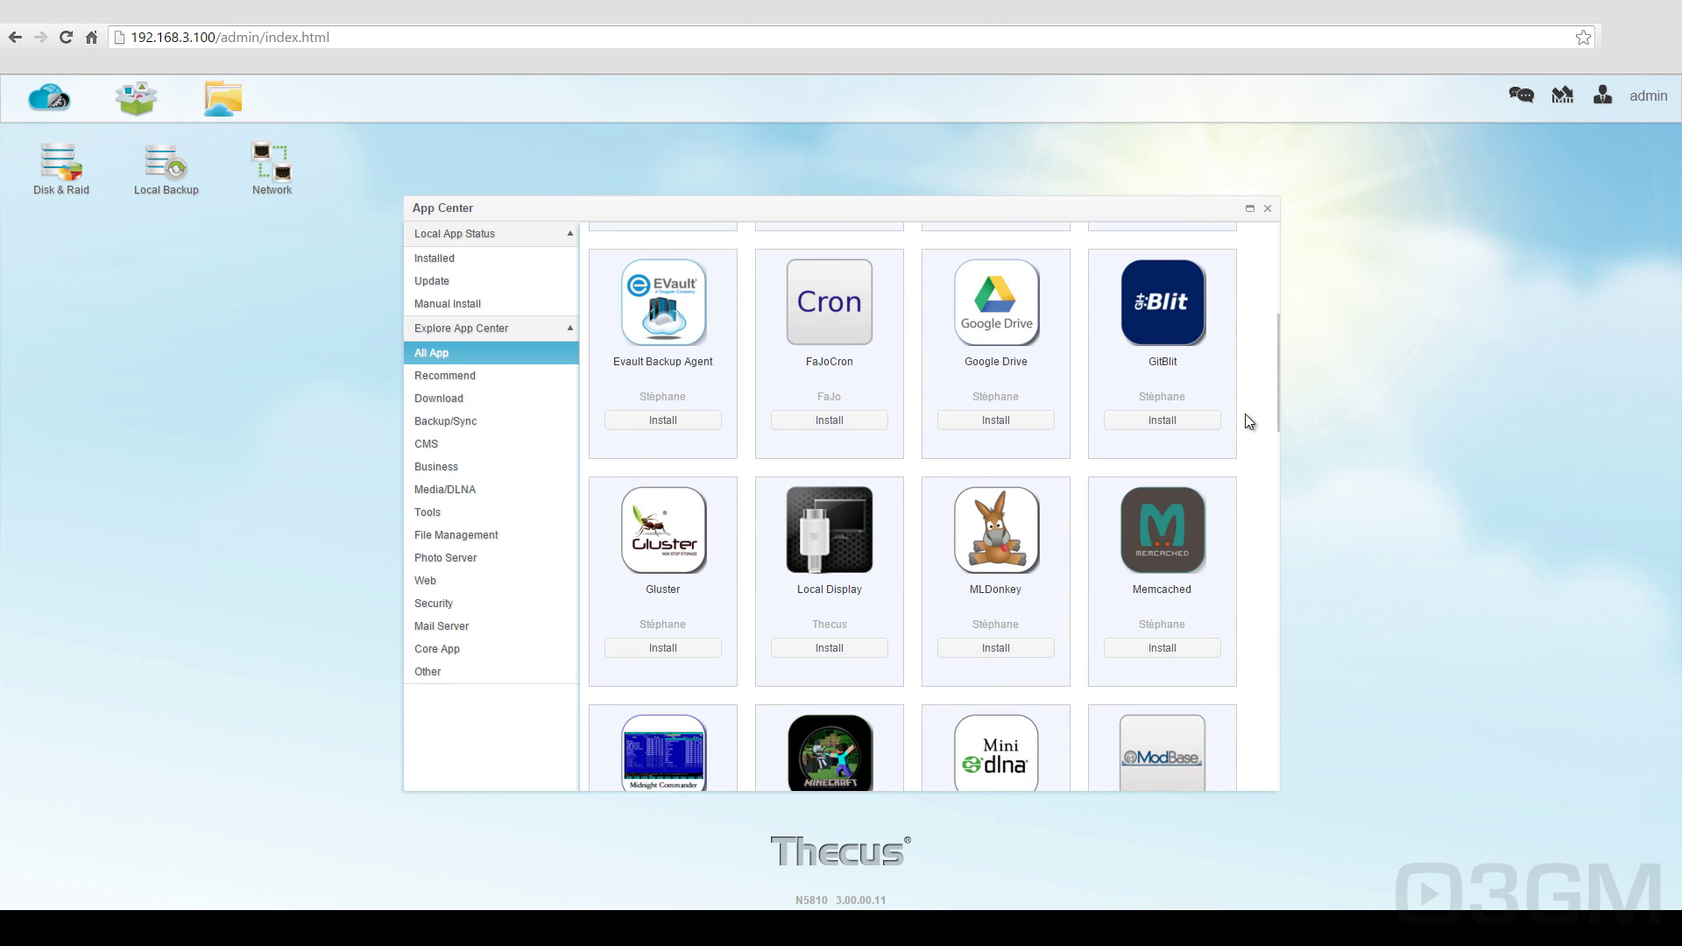
scroll(1150, 477, up, 3)
click(1011, 482)
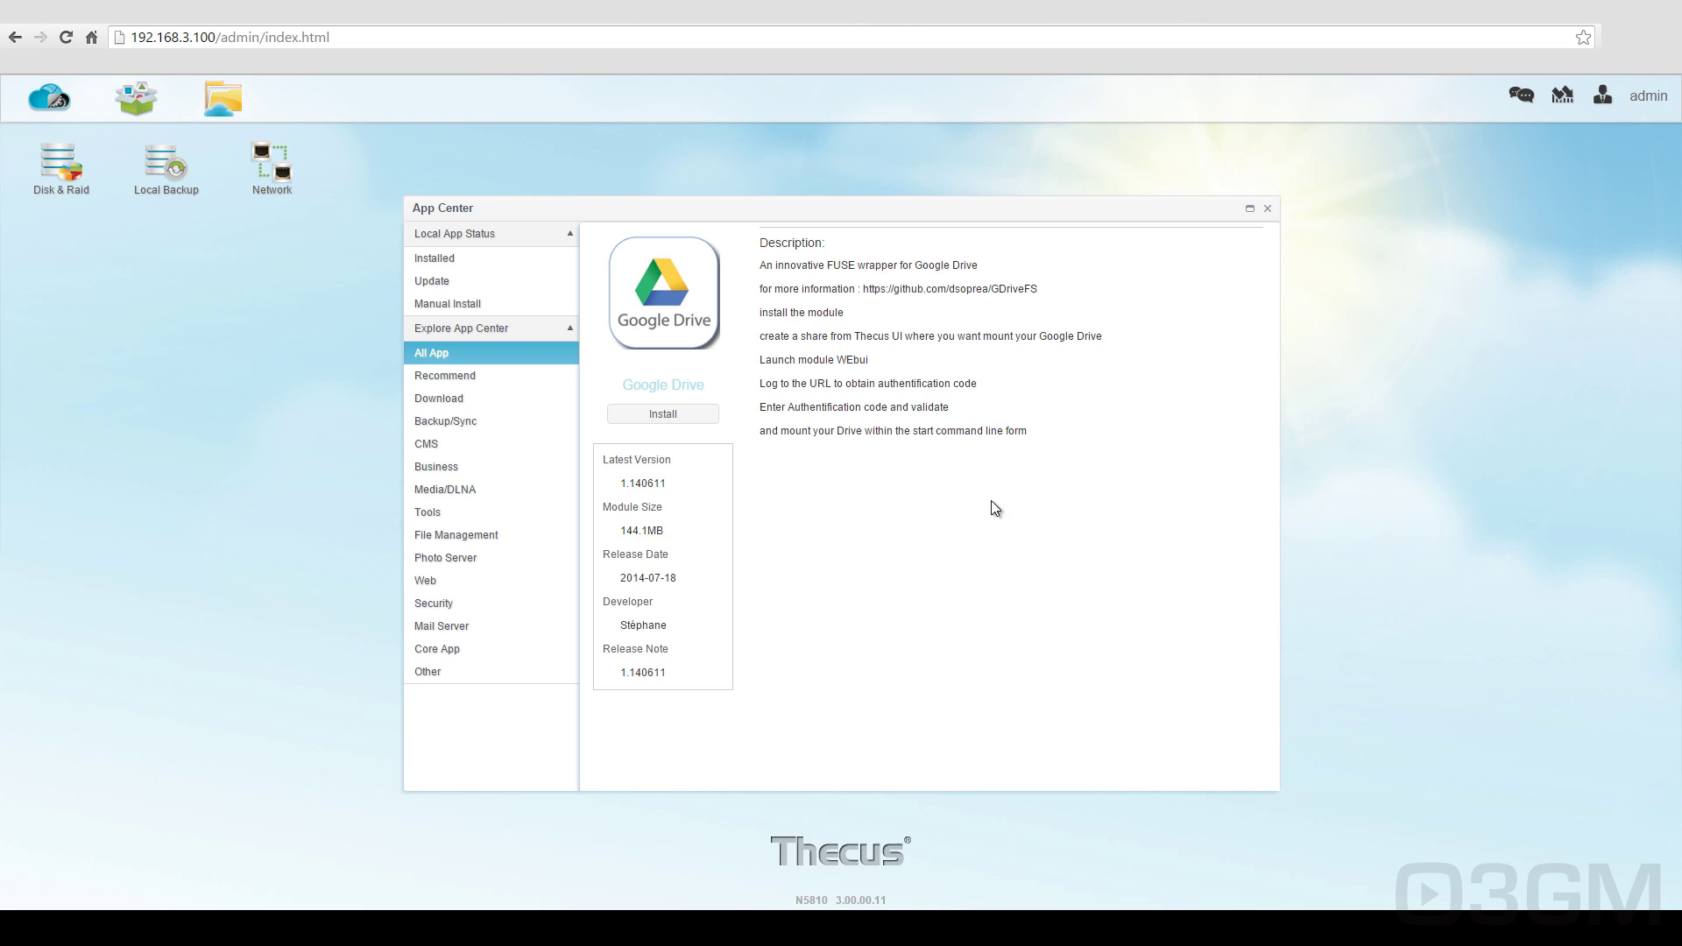
click(666, 413)
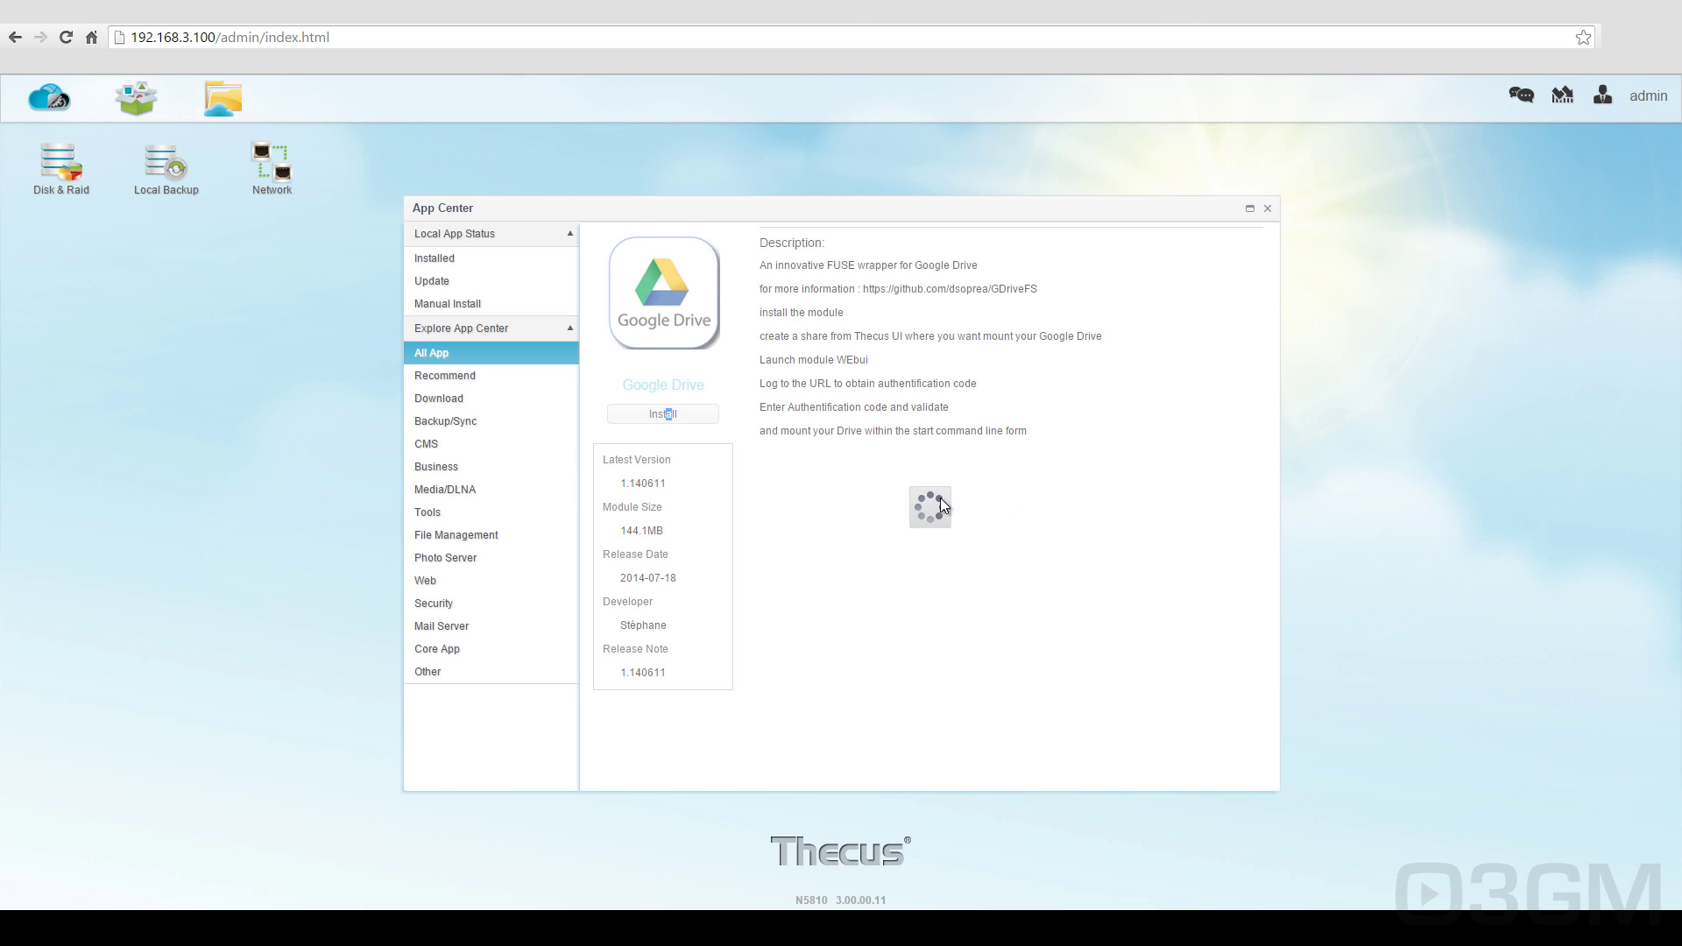
click(450, 354)
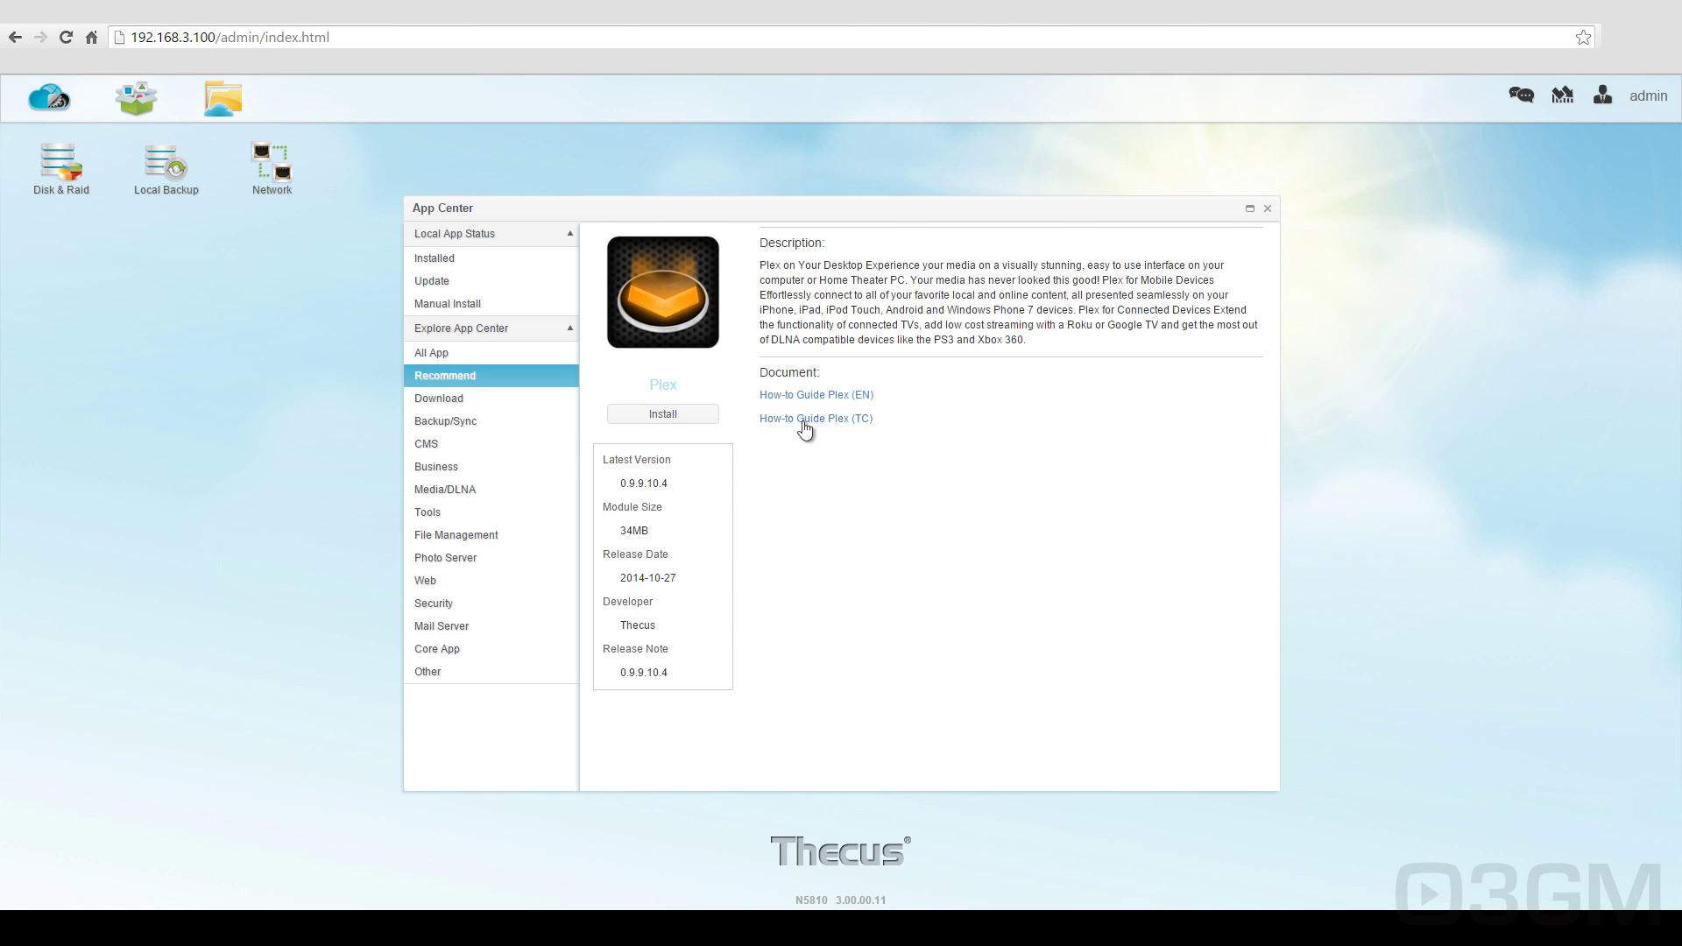
click(675, 641)
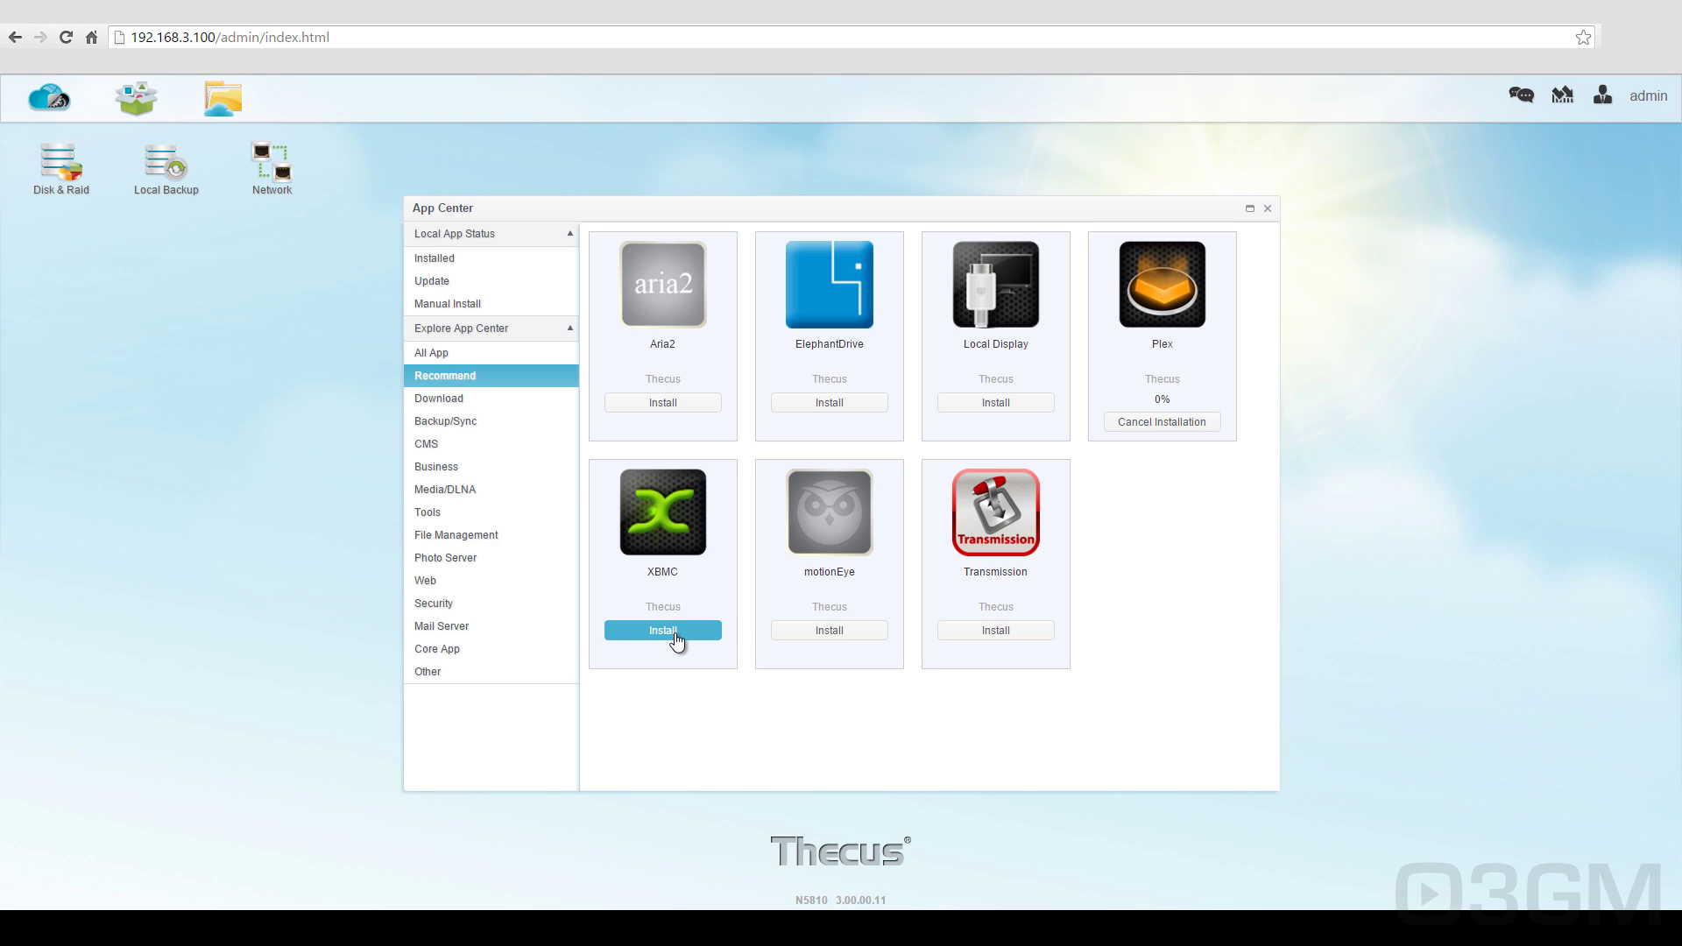